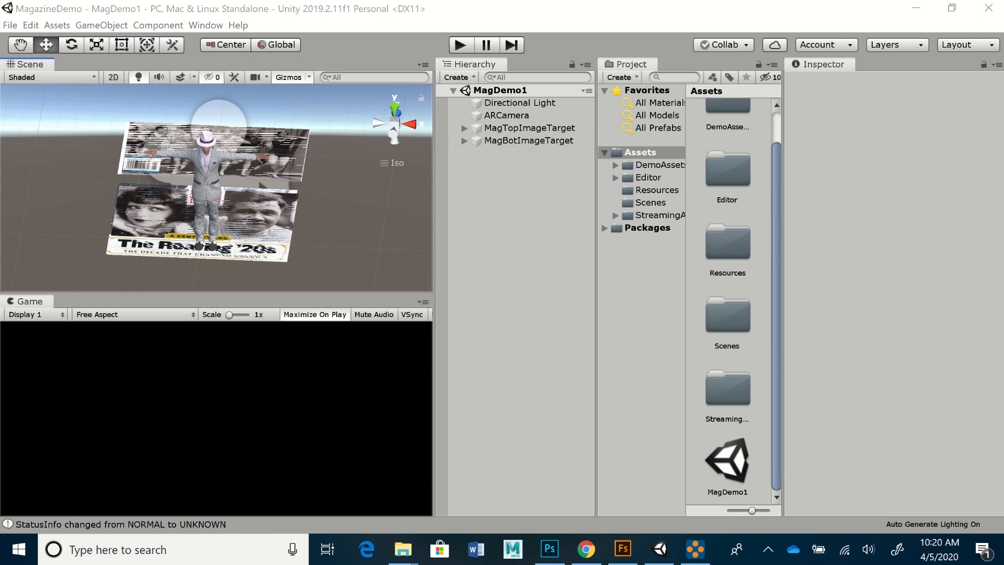
- Run the MagDemo1 scene in play mode so the Game view shows the Vuforia webcam feed
{"action": "left_click", "coordinate": [461, 45]}
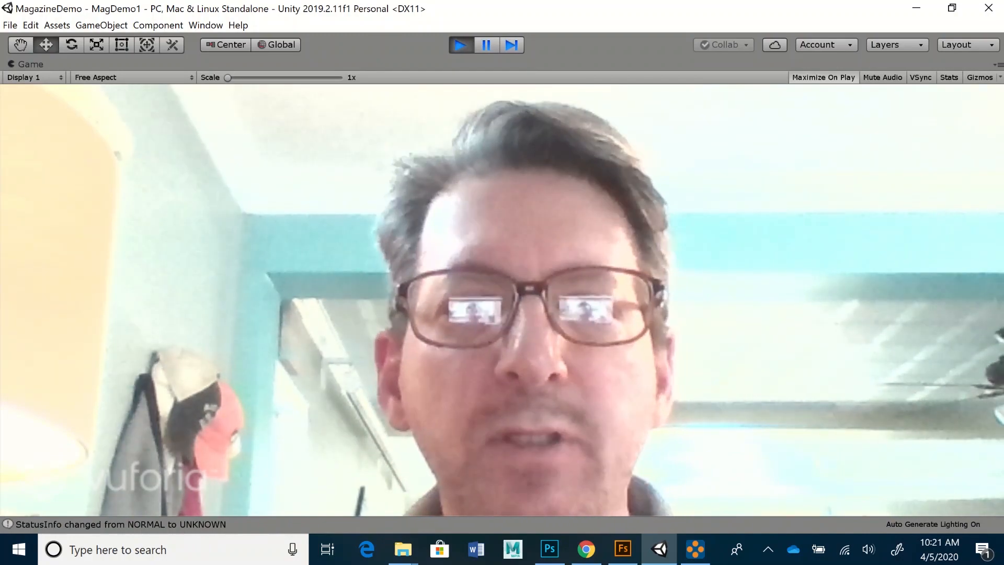
- Stop play mode and bring up the Charleston dancer in Adobe Fuse CC, orbiting the view
{"action": "key", "text": "ctrl+p"}
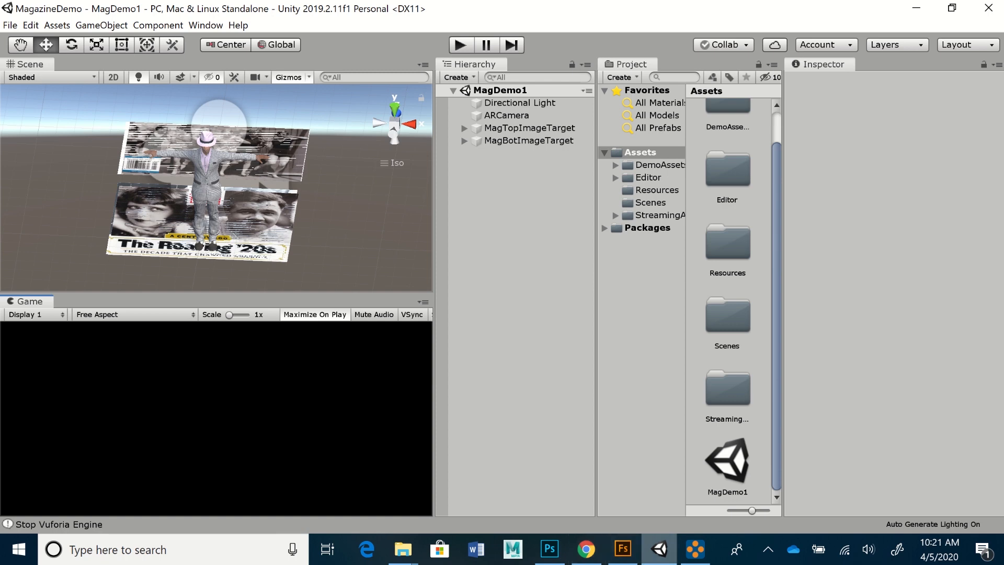
{"action": "left_click", "coordinate": [623, 550]}
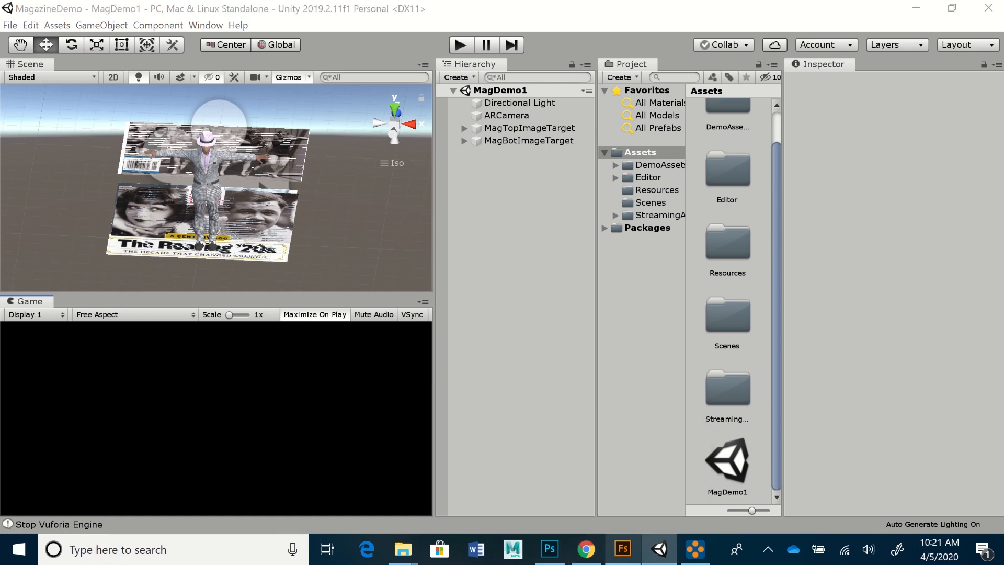
{"action": "middle_click_drag", "start_coordinate": [387, 261], "coordinate": [378, 204]}
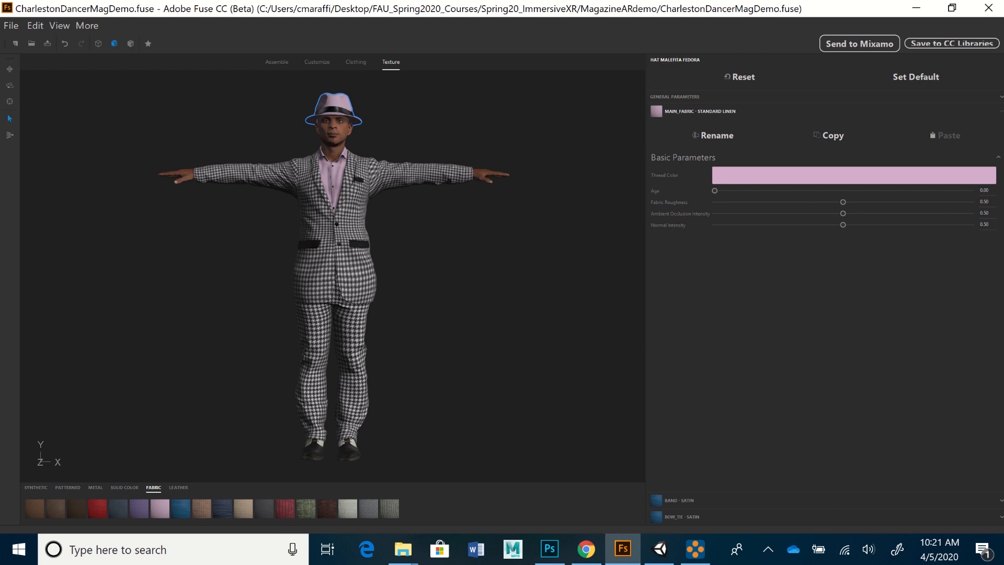
- Inspect the Fuse dancer from several angles, then switch to Mixamo's Charleston animation results
{"action": "mouse_move", "coordinate": [378, 204]}
{"action": "middle_mouse_down"}
{"action": "mouse_move", "coordinate": [392, 206]}
{"action": "mouse_move", "coordinate": [372, 204]}
{"action": "middle_mouse_up"}
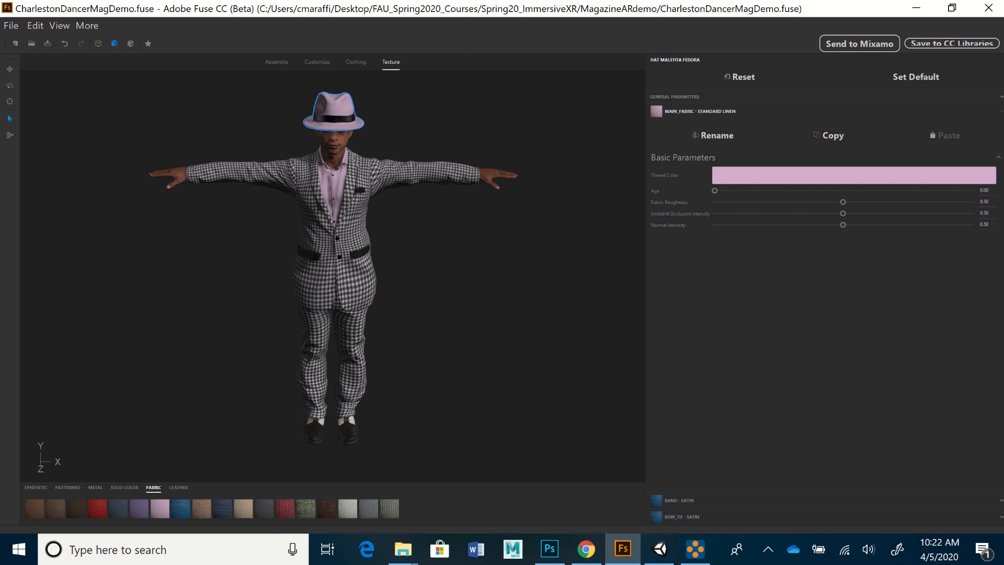
{"action": "middle_click_drag", "start_coordinate": [335, 261], "coordinate": [361, 277]}
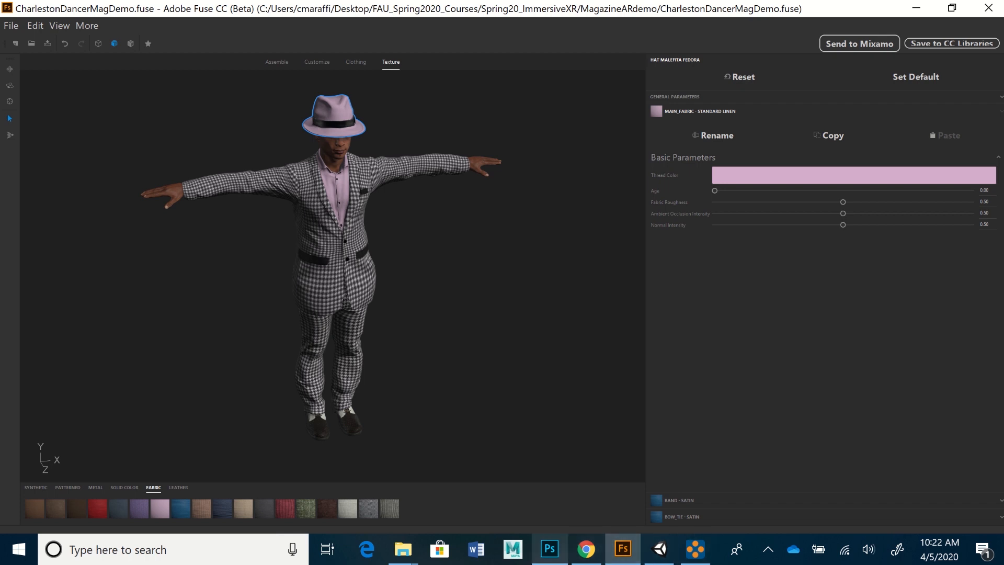
{"action": "left_click", "coordinate": [587, 549]}
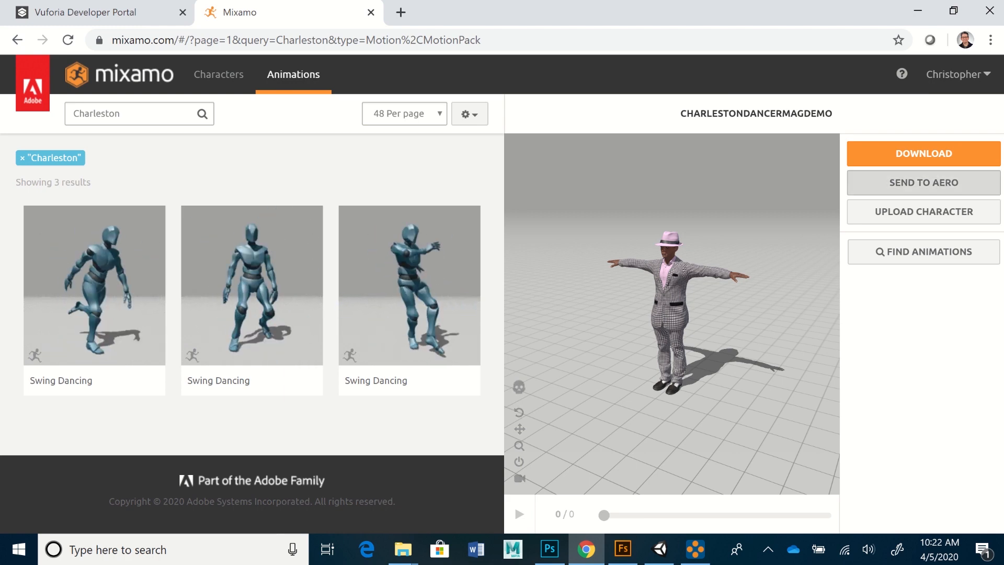
{"action": "left_click", "coordinate": [924, 154]}
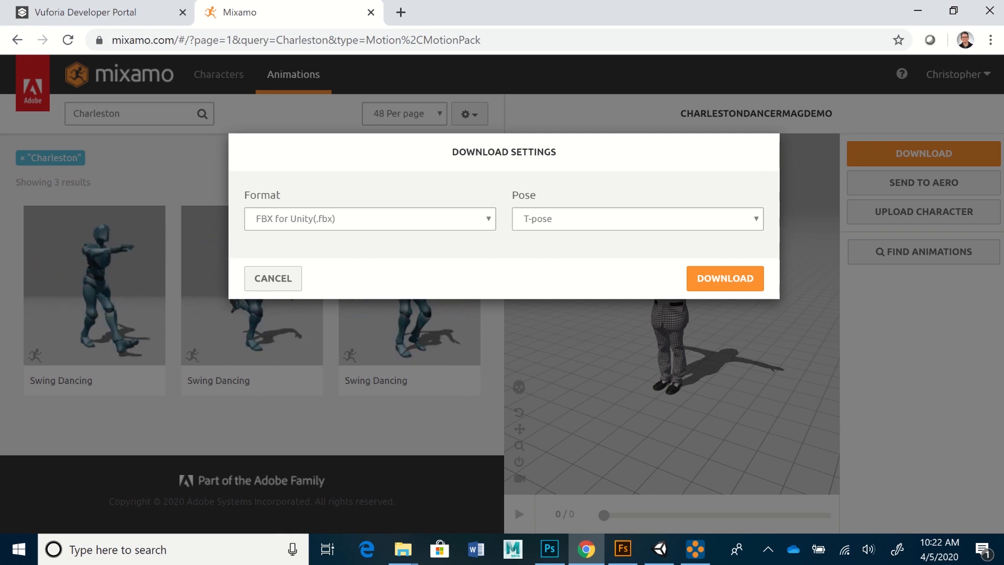
{"action": "left_click", "coordinate": [370, 219]}
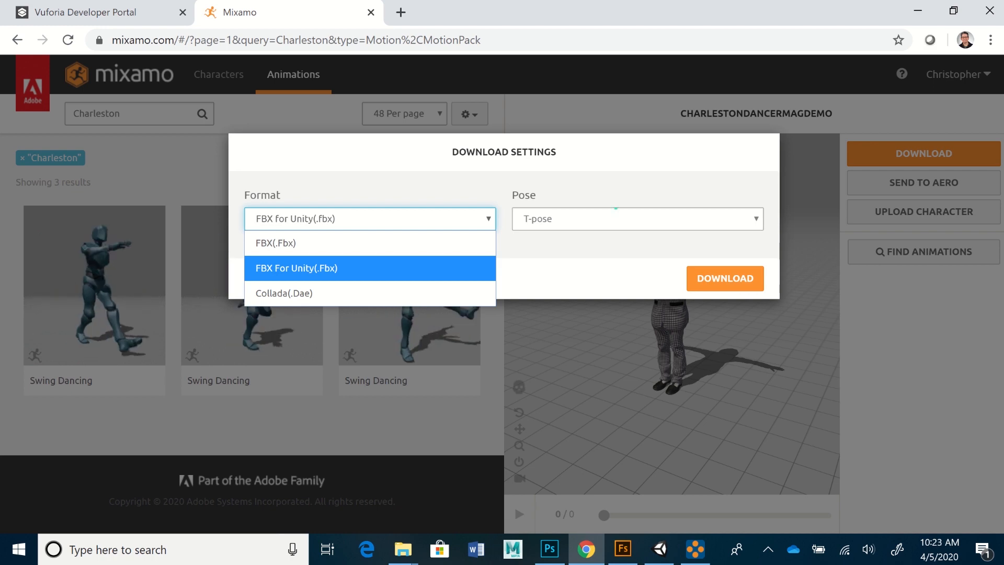
{"action": "left_click", "coordinate": [615, 208]}
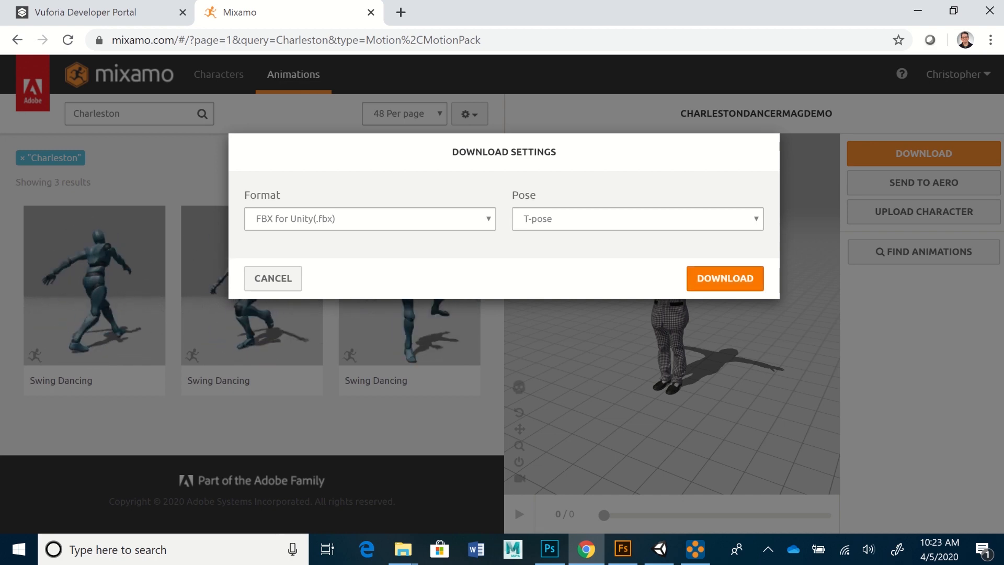
{"action": "left_click", "coordinate": [273, 278]}
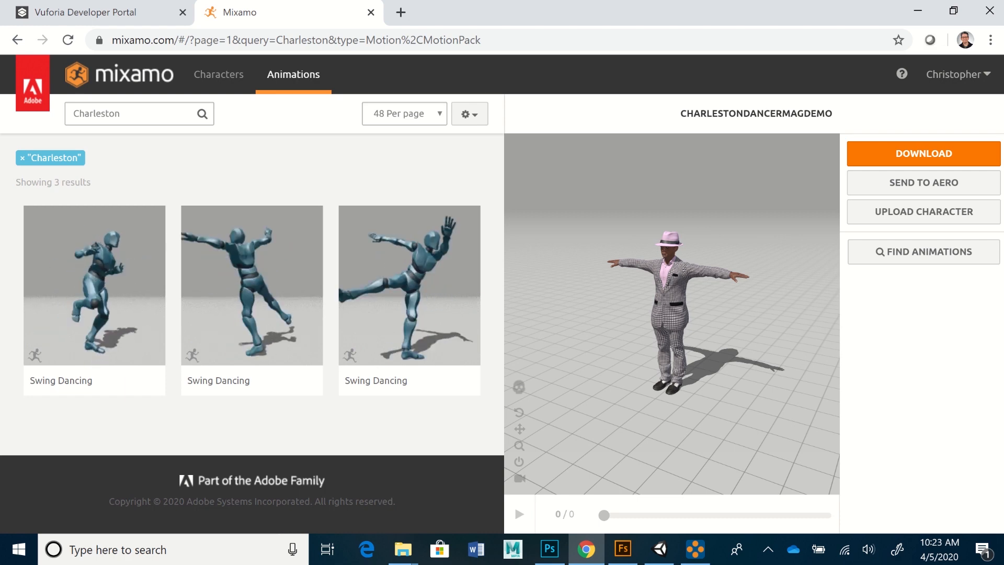
- Apply the middle Swing Dancing animation and set the download to Without Skin
{"action": "left_click", "coordinate": [252, 293]}
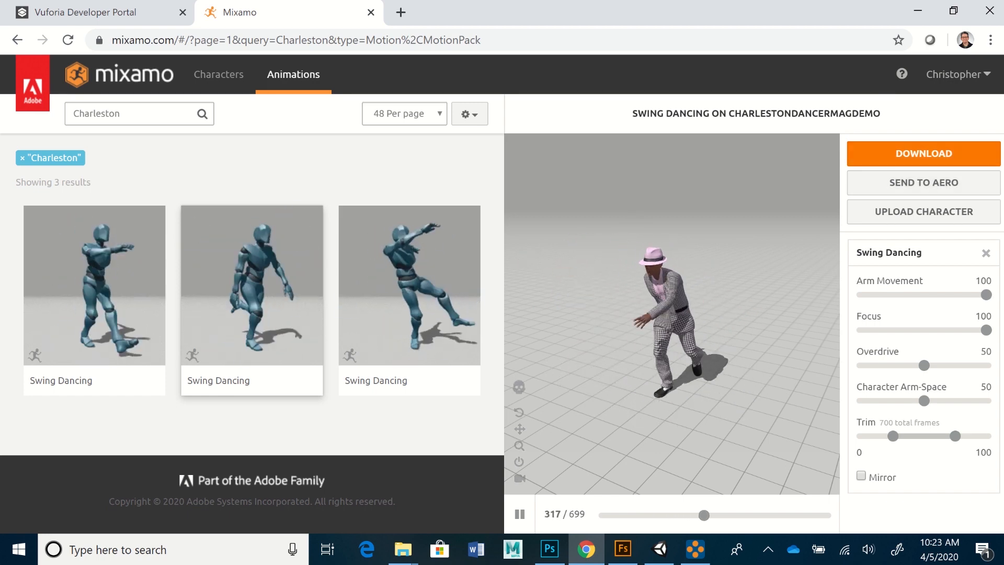
{"action": "left_click", "coordinate": [924, 153]}
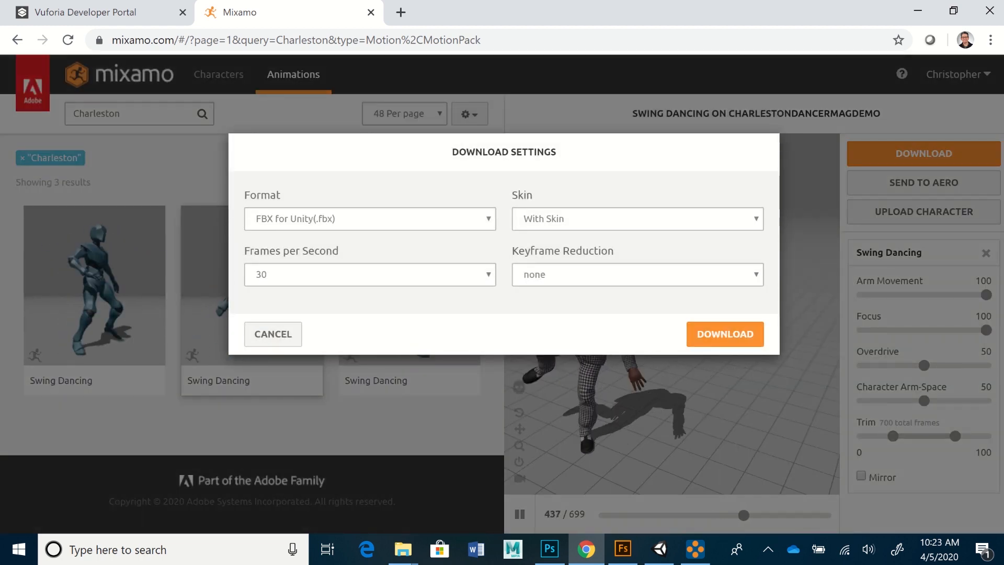
{"action": "left_click", "coordinate": [637, 219]}
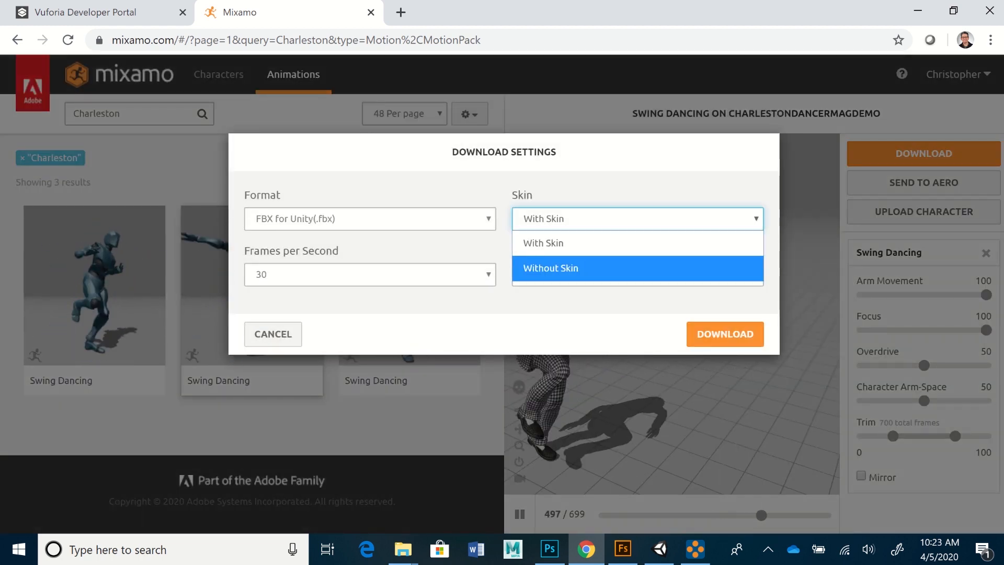
{"action": "key", "text": "Return"}
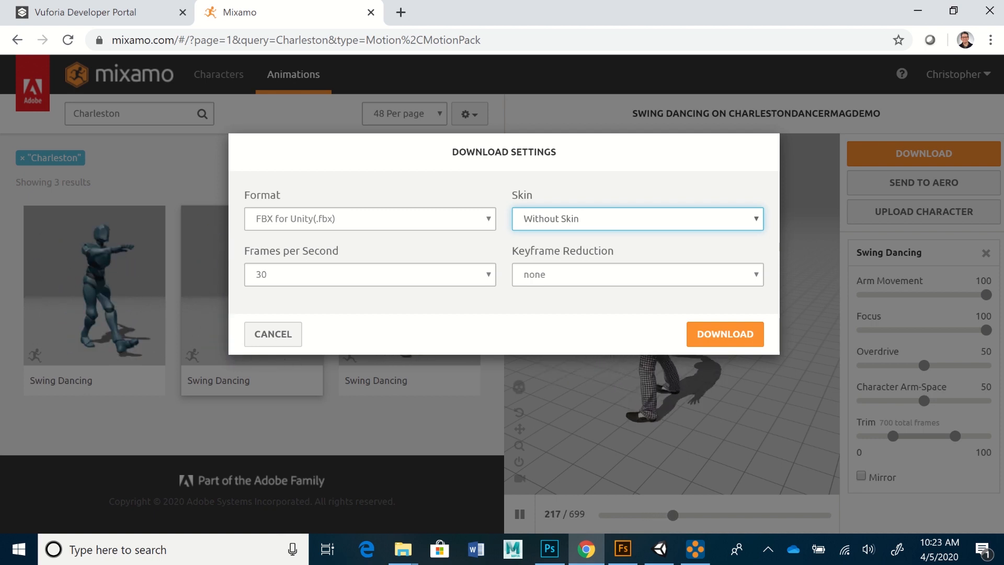
- Download the animation at 24 fps, then show the MagazineARdemo folder in File Explorer
{"action": "left_click", "coordinate": [370, 275]}
{"action": "key", "text": "Return"}
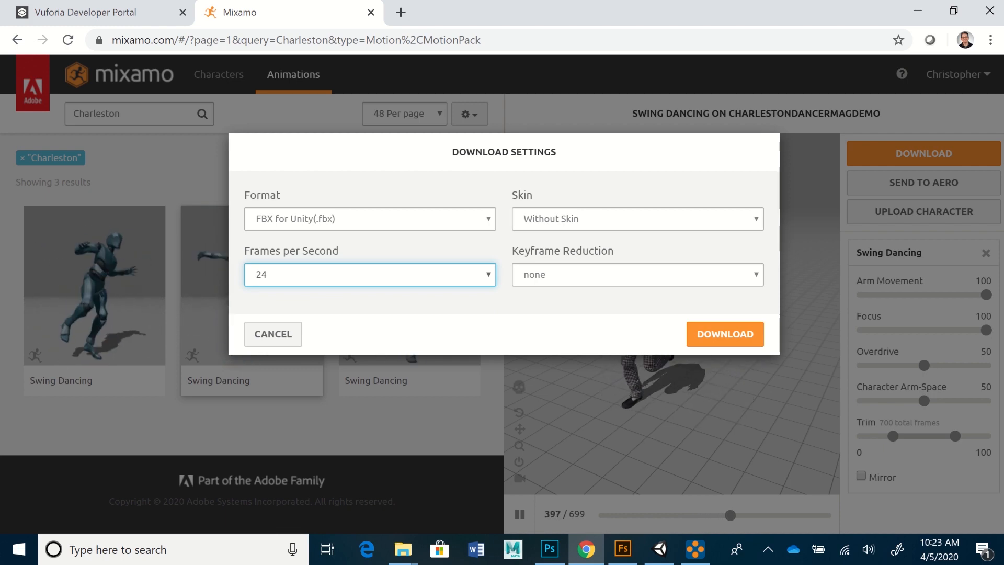
{"action": "left_click", "coordinate": [370, 274]}
{"action": "key", "text": "Down"}
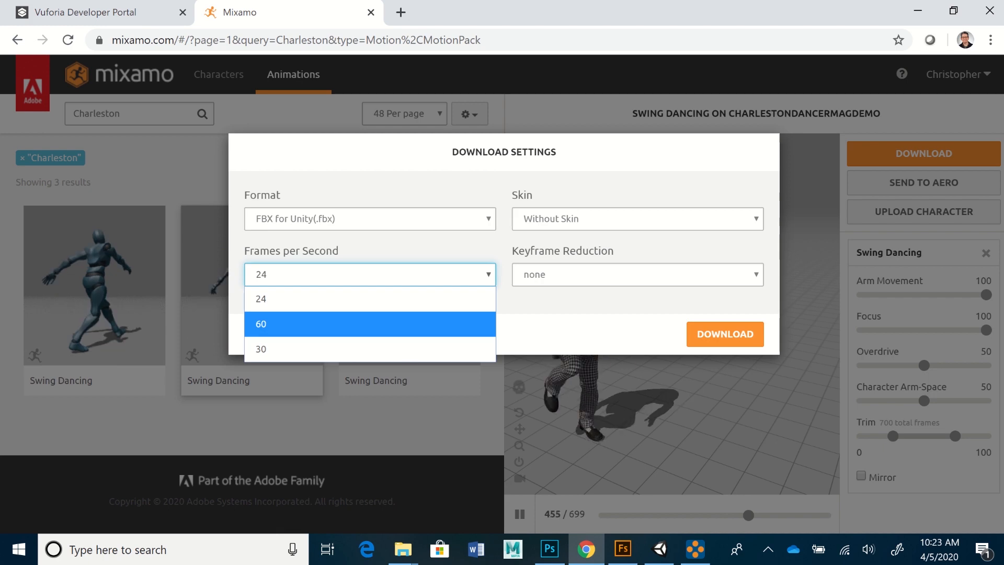
{"action": "key", "text": "Escape"}
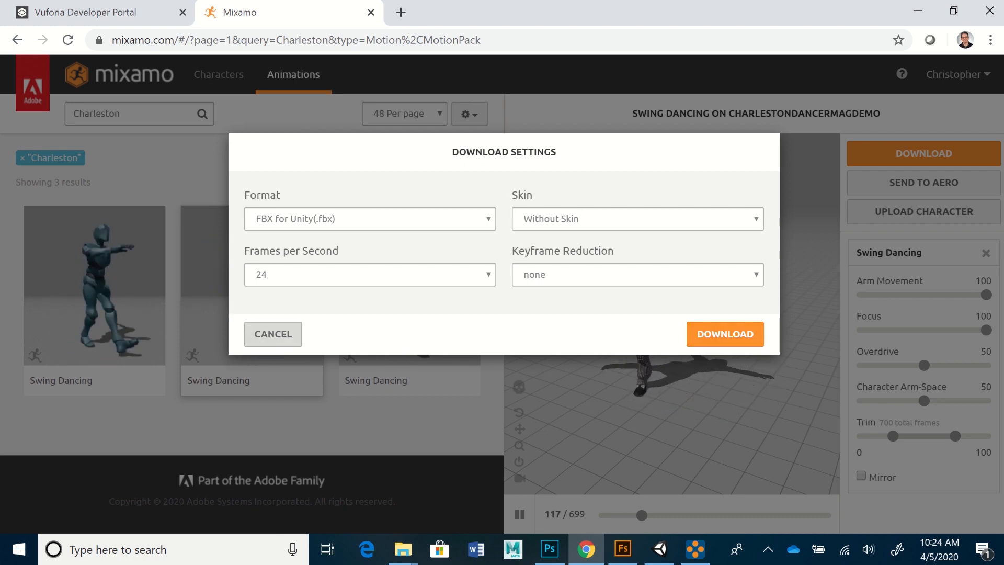
{"action": "left_click", "coordinate": [273, 335]}
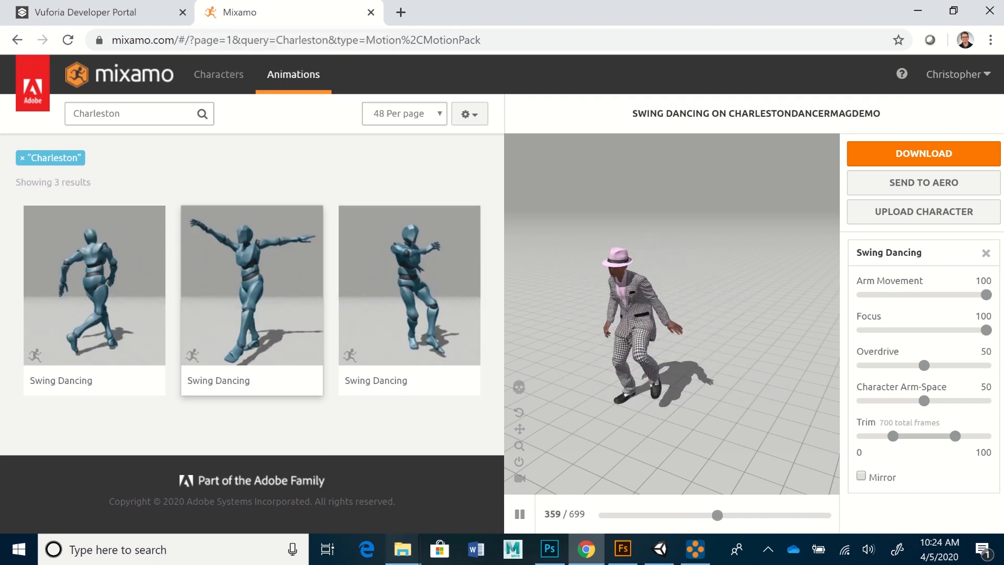
{"action": "left_click", "coordinate": [402, 549]}
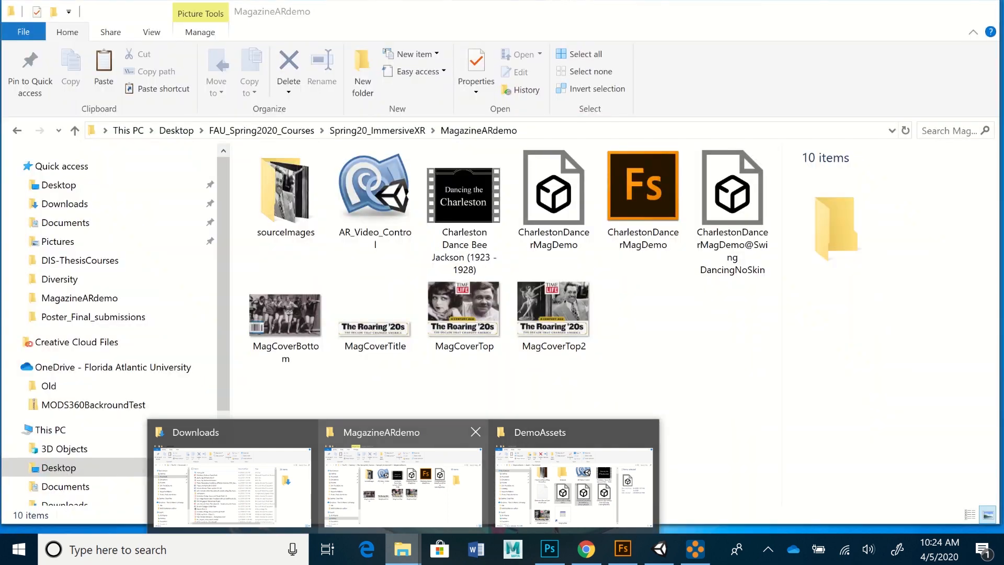
{"action": "left_click", "coordinate": [404, 487]}
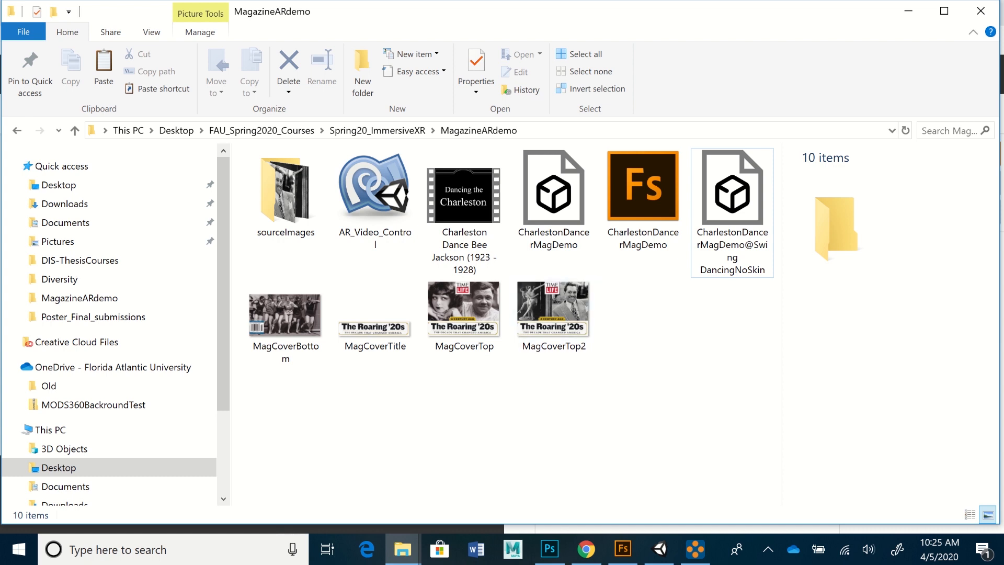
- Return to Chrome and close the Mixamo tab, leaving the Vuforia License Manager
{"action": "mouse_move", "coordinate": [586, 549]}
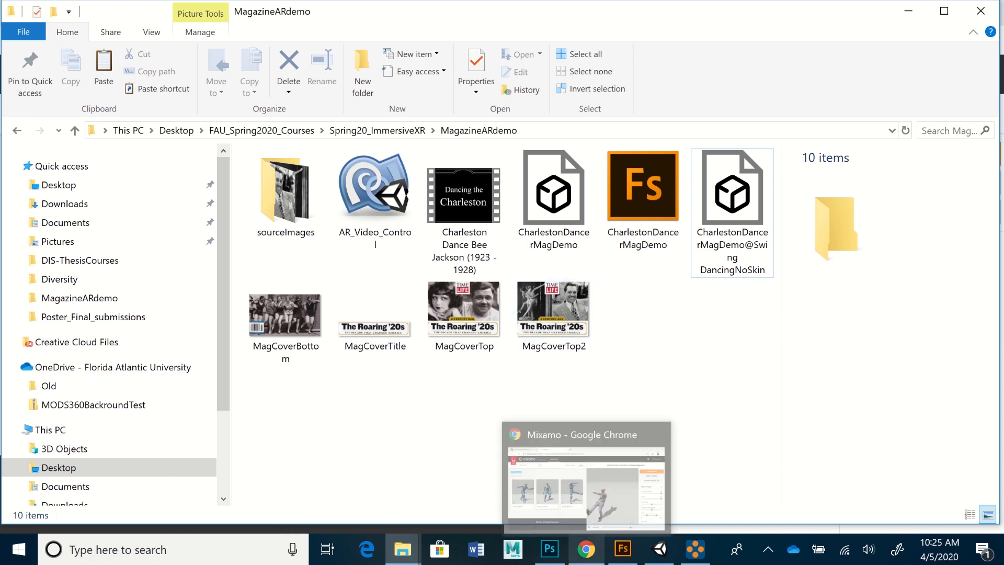
{"action": "left_click", "coordinate": [586, 487]}
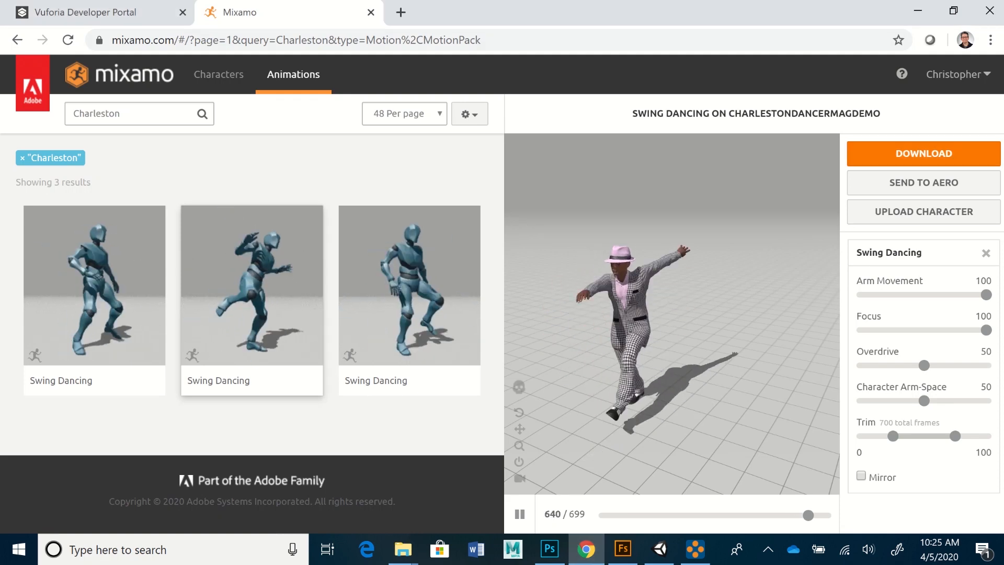
{"action": "key", "text": "ctrl+w"}
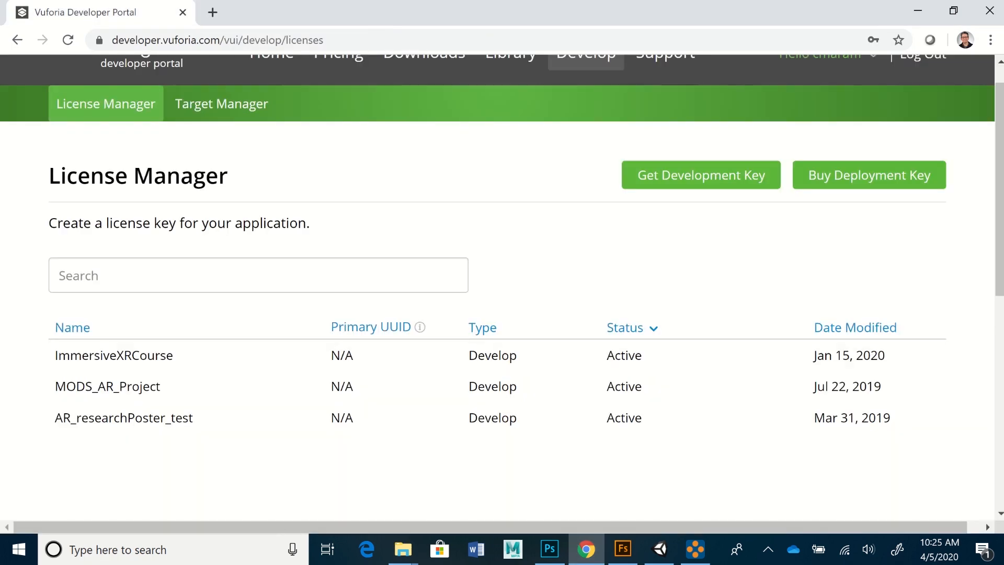
- Scroll the License Manager to the top, then switch to Photoshop's roaring 20s.jpg cover
{"action": "scroll", "coordinate": [502, 262], "scroll_direction": "up", "scroll_amount": 1}
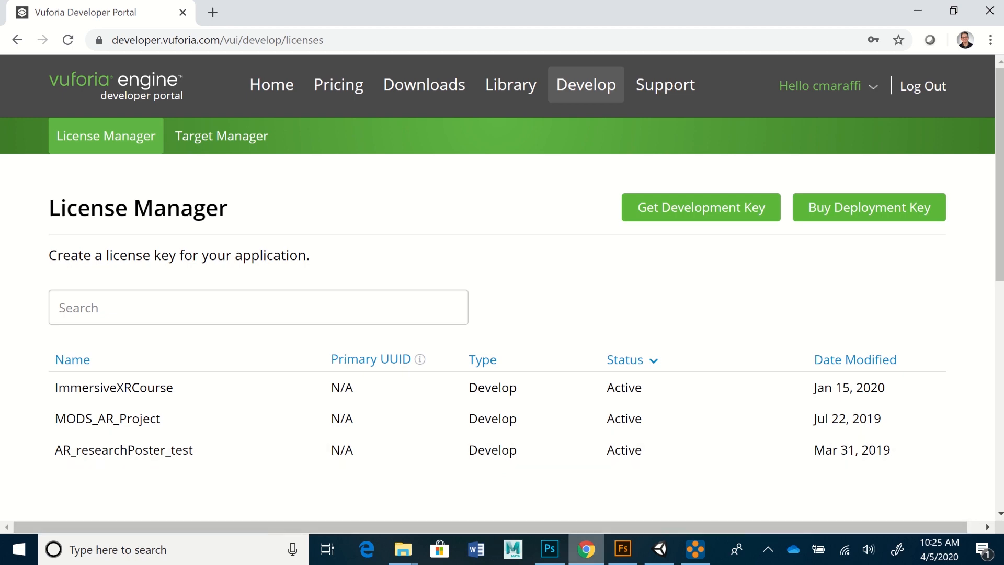
{"action": "left_click", "coordinate": [549, 549]}
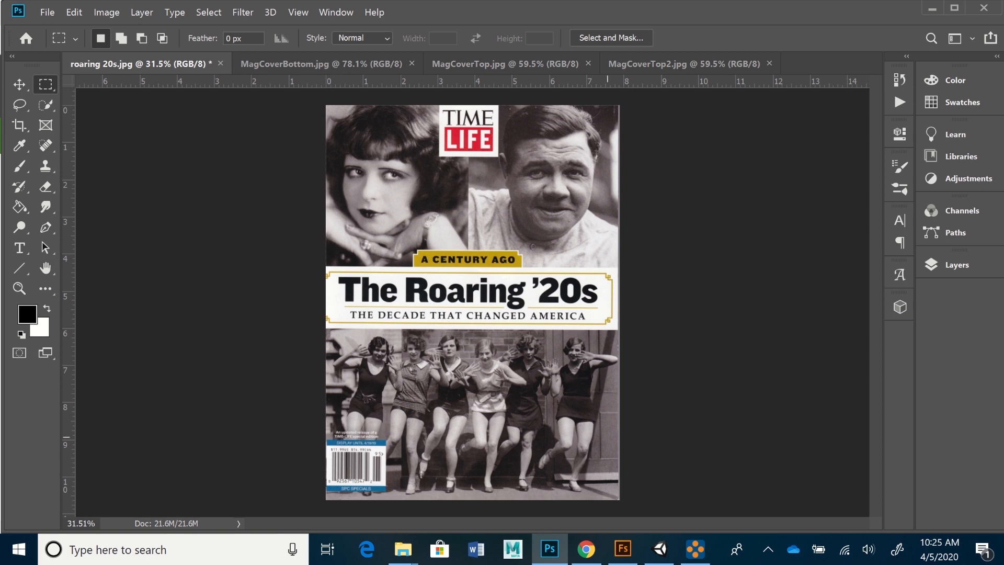
- Look over MagCoverBottom.jpg and roaring 20s.jpg, ending on the MagCoverTop.jpg document
{"action": "left_click", "coordinate": [321, 64]}
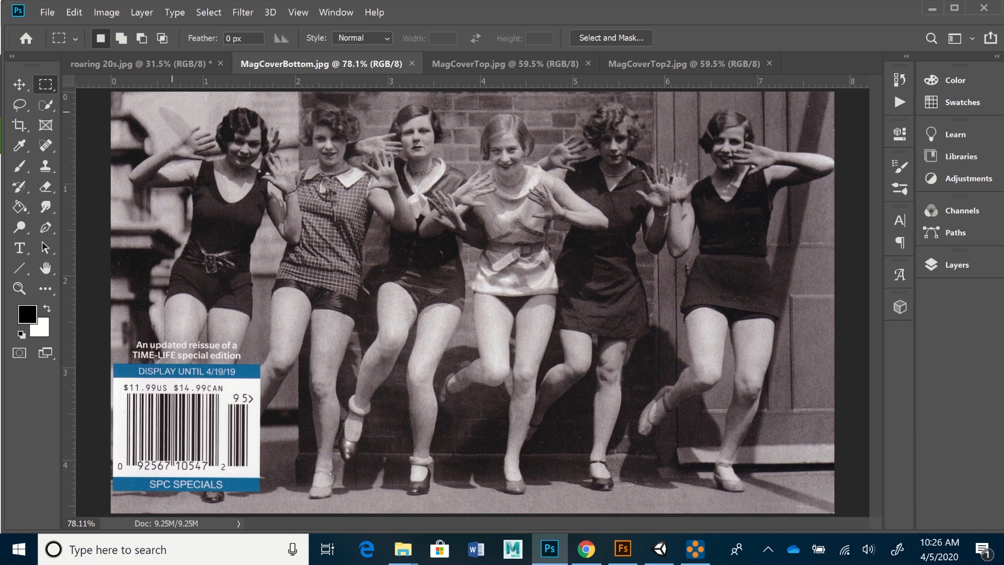
{"action": "left_click", "coordinate": [166, 63]}
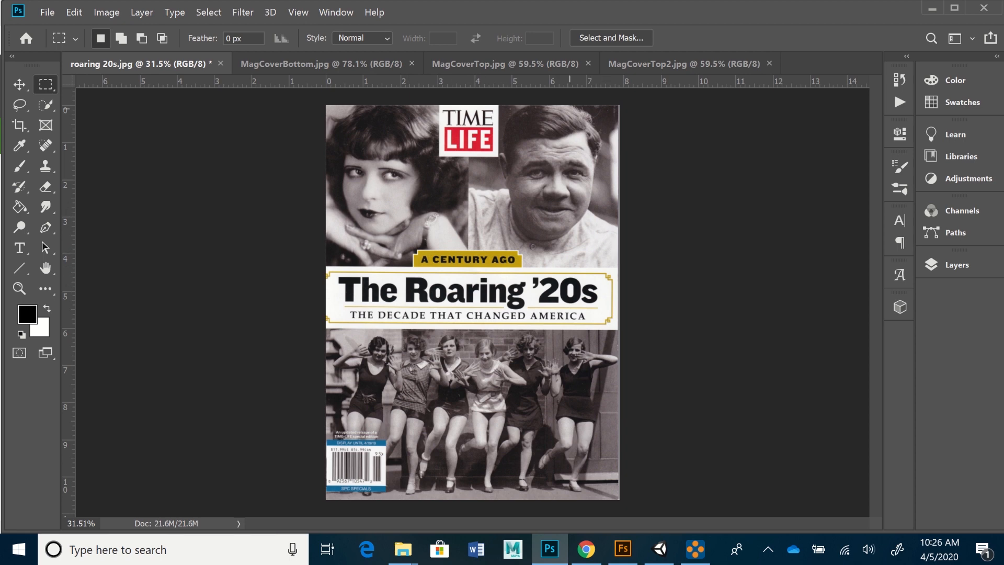
{"action": "left_click", "coordinate": [505, 63]}
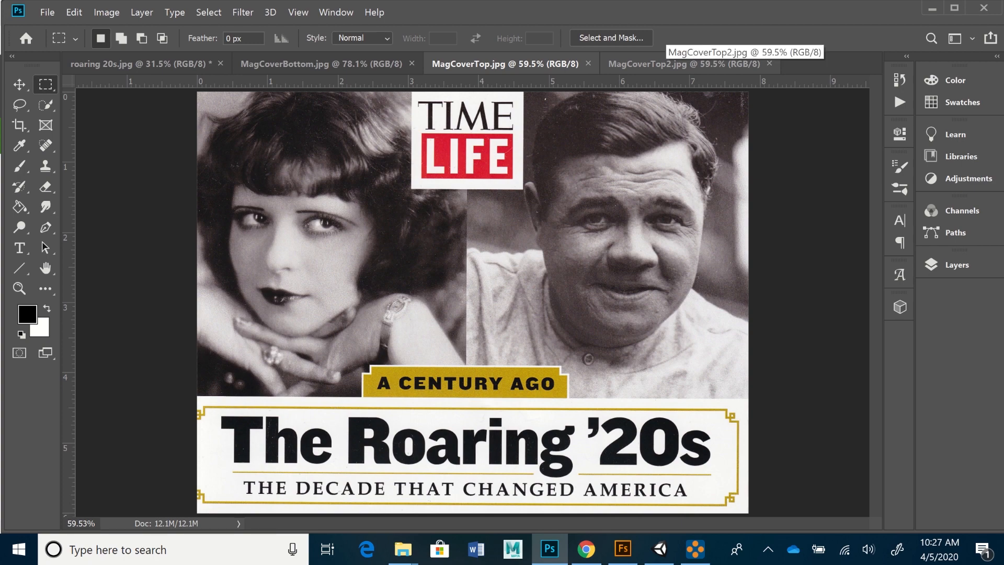
- Compare MagCoverTop.jpg against MagCoverTop2.jpg, then display MagCoverBottom.jpg
{"action": "left_click", "coordinate": [680, 64]}
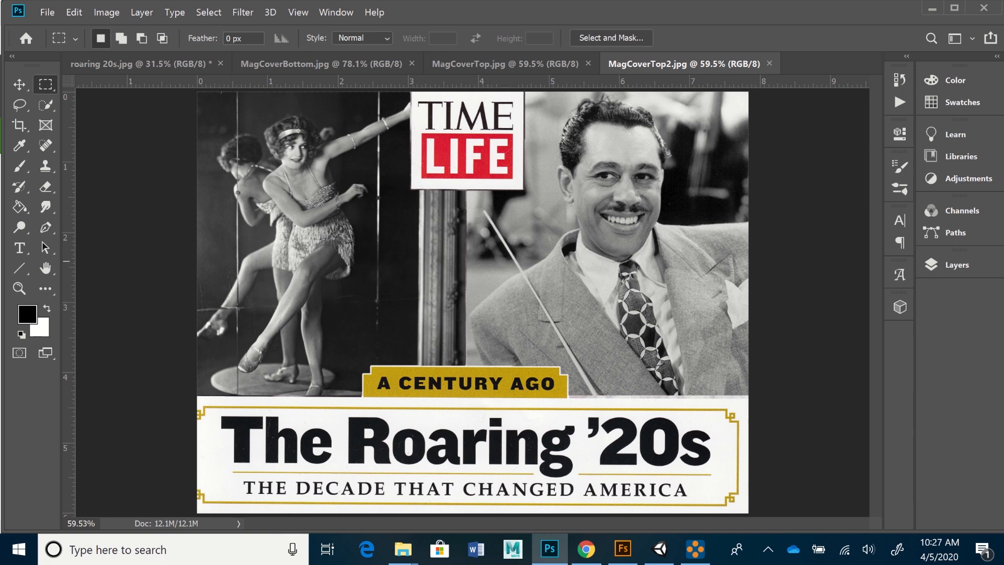
{"action": "left_click", "coordinate": [321, 63]}
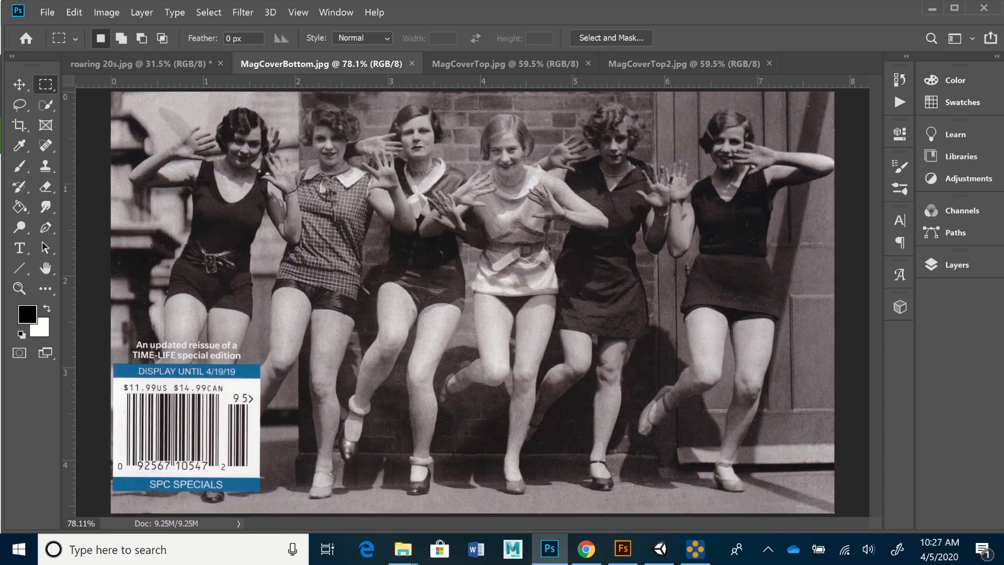
{"action": "left_click", "coordinate": [505, 63]}
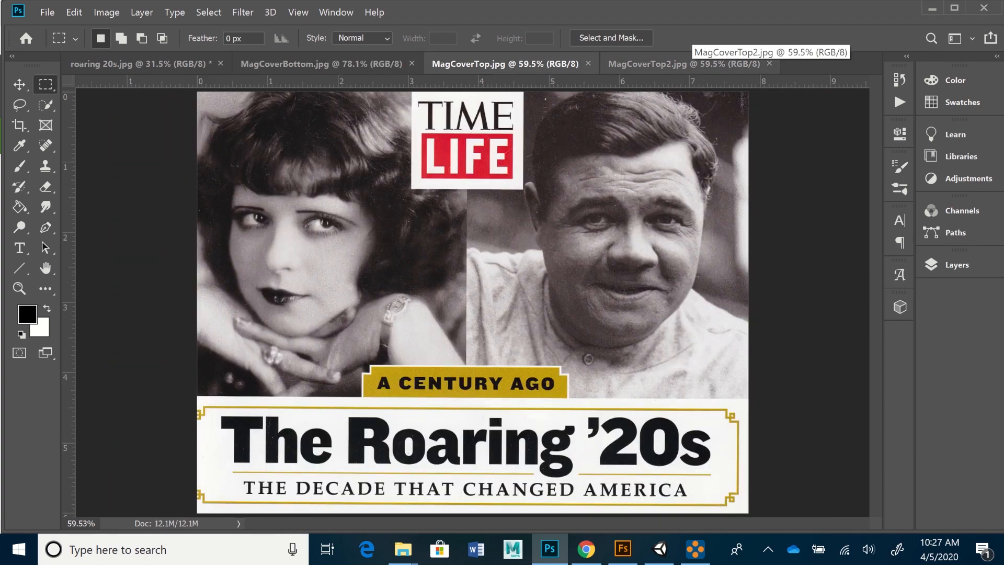
{"action": "left_click", "coordinate": [685, 64]}
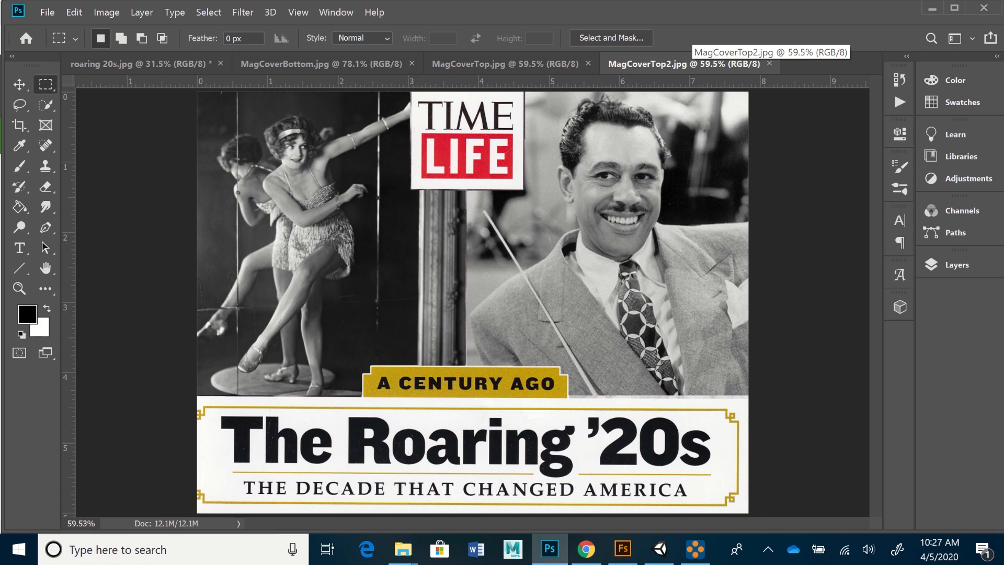
{"action": "left_click", "coordinate": [554, 63]}
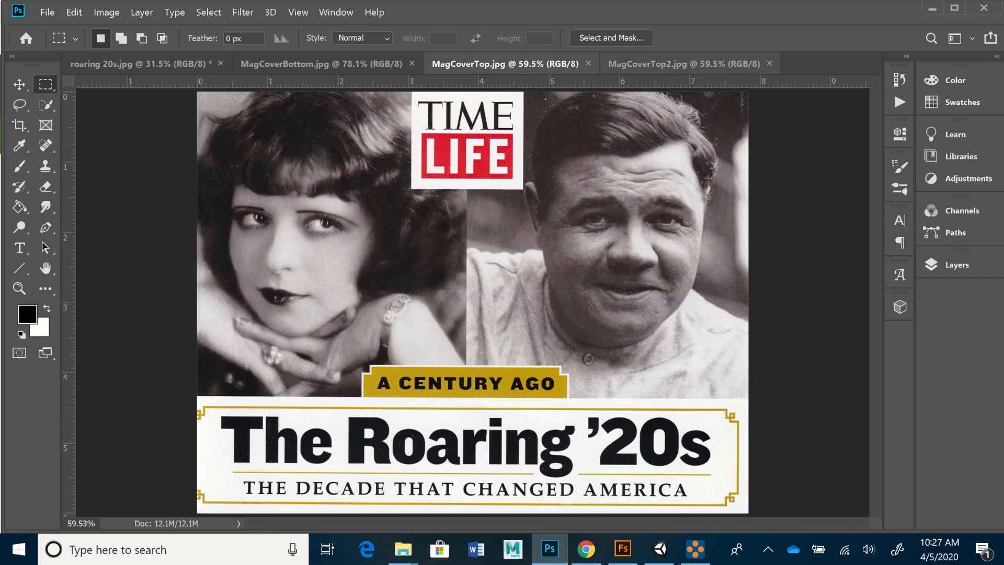
{"action": "left_click", "coordinate": [680, 63]}
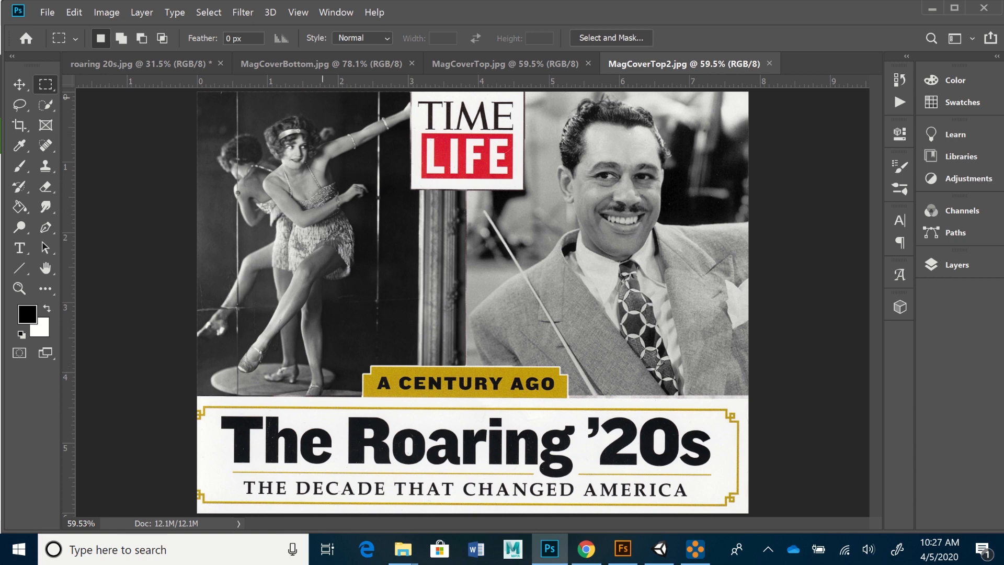
{"action": "left_click", "coordinate": [321, 64]}
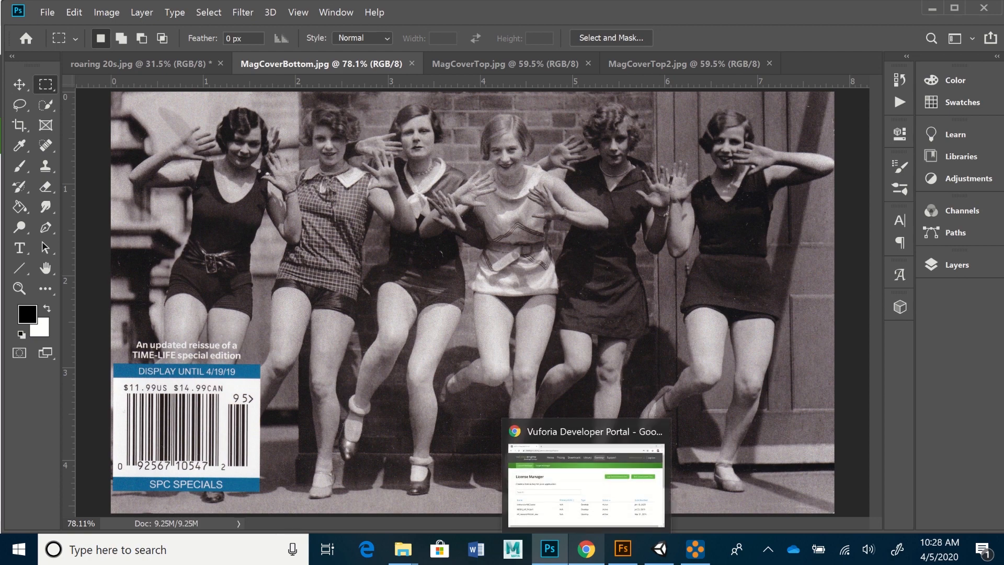
- In the Vuforia Developer Portal, start a new free development license
{"action": "left_click", "coordinate": [587, 549]}
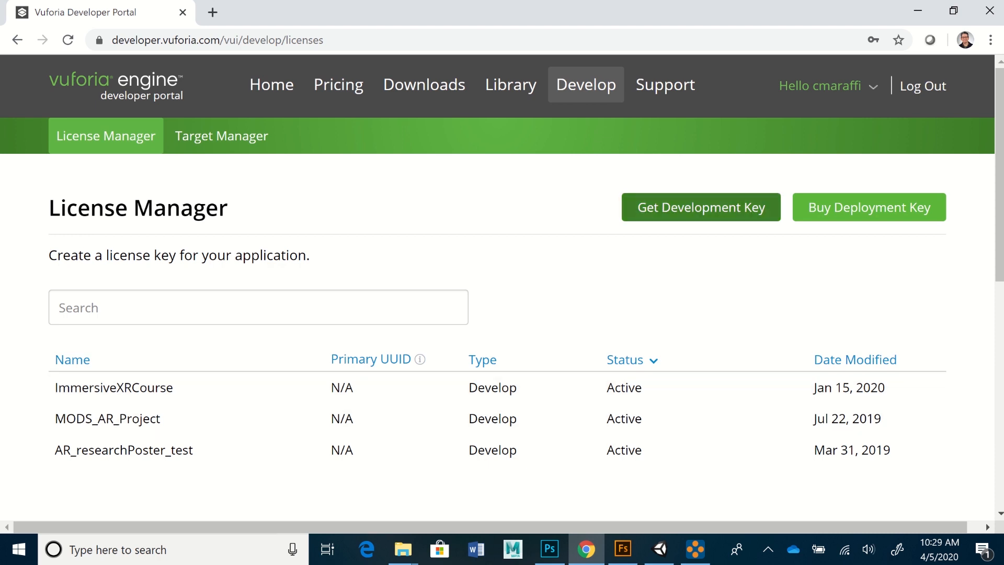
{"action": "left_click", "coordinate": [701, 207]}
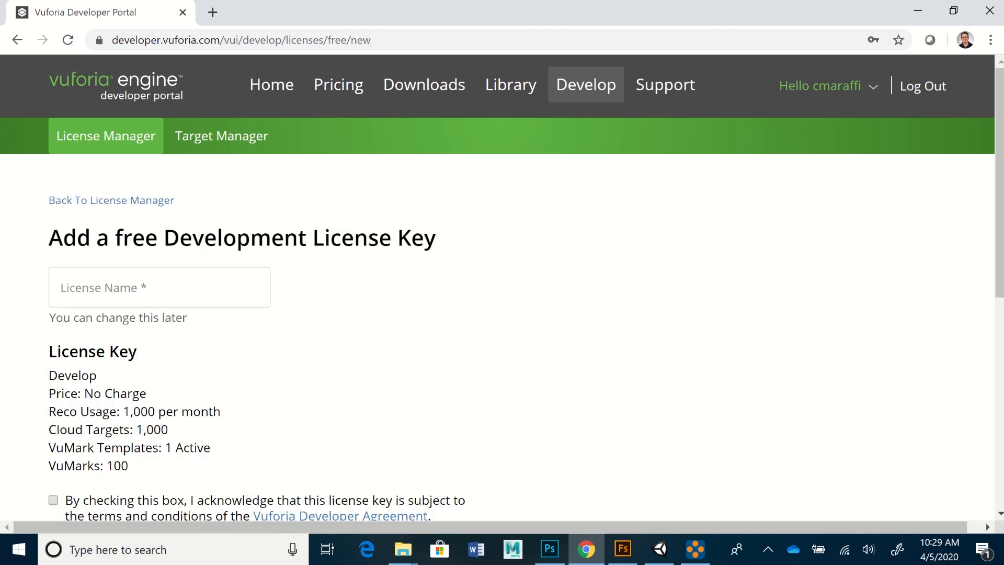
{"action": "scroll", "coordinate": [502, 293], "scroll_direction": "down", "scroll_amount": 2}
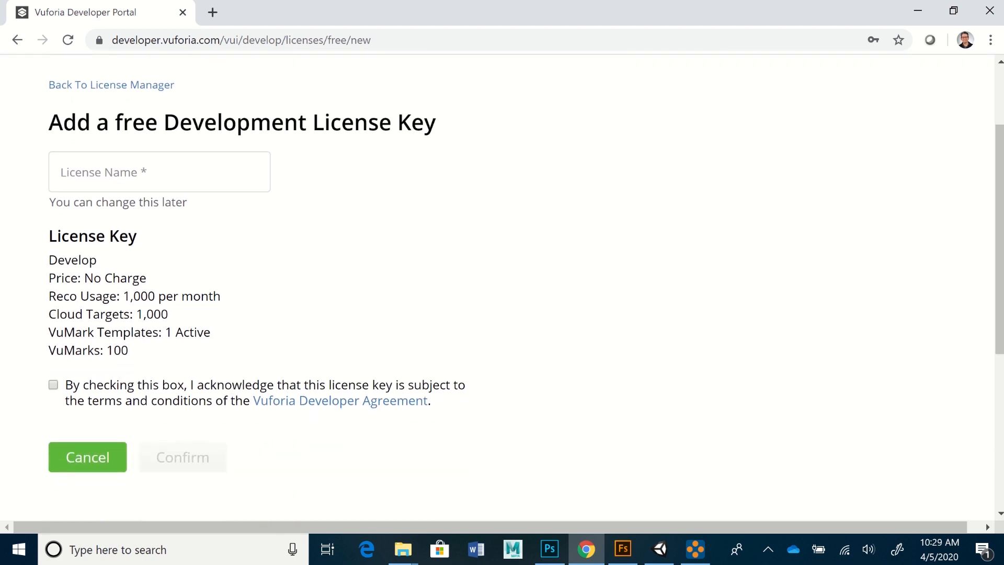
- Name the license MagazineDemoVideo, accept the developer agreement, and confirm
{"action": "left_click", "coordinate": [159, 172]}
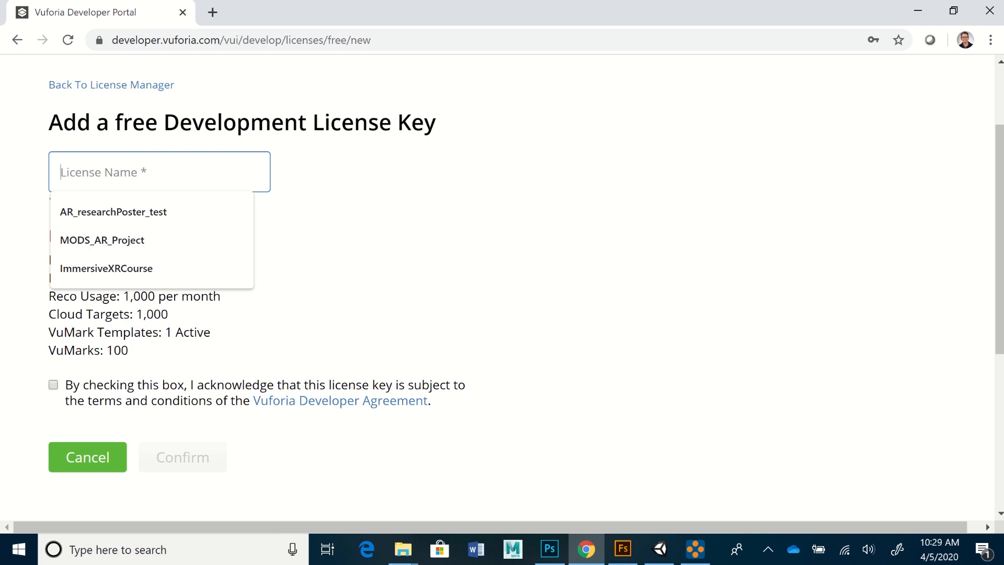
{"action": "type", "text": "Magazi"}
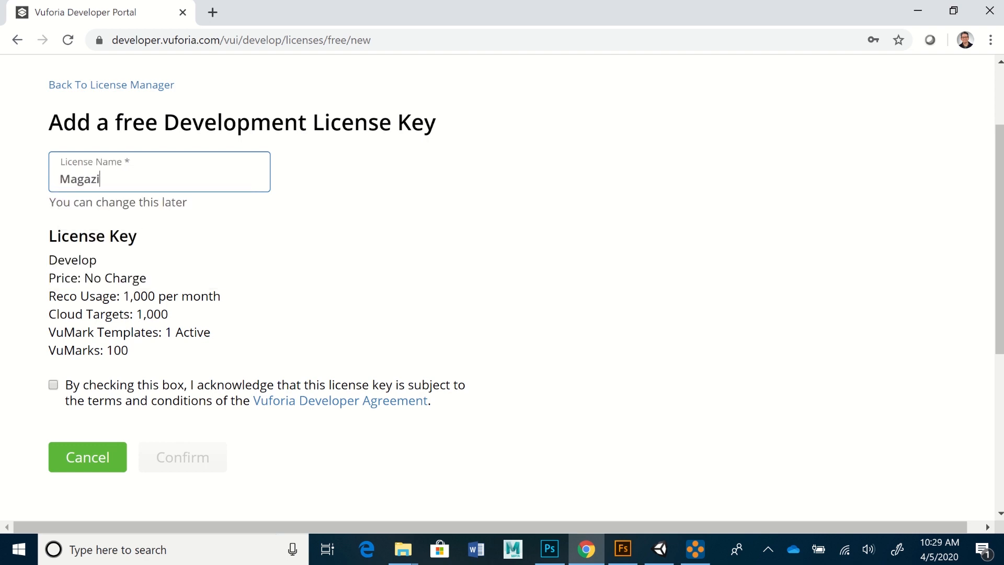
{"action": "type", "text": "neDemo"}
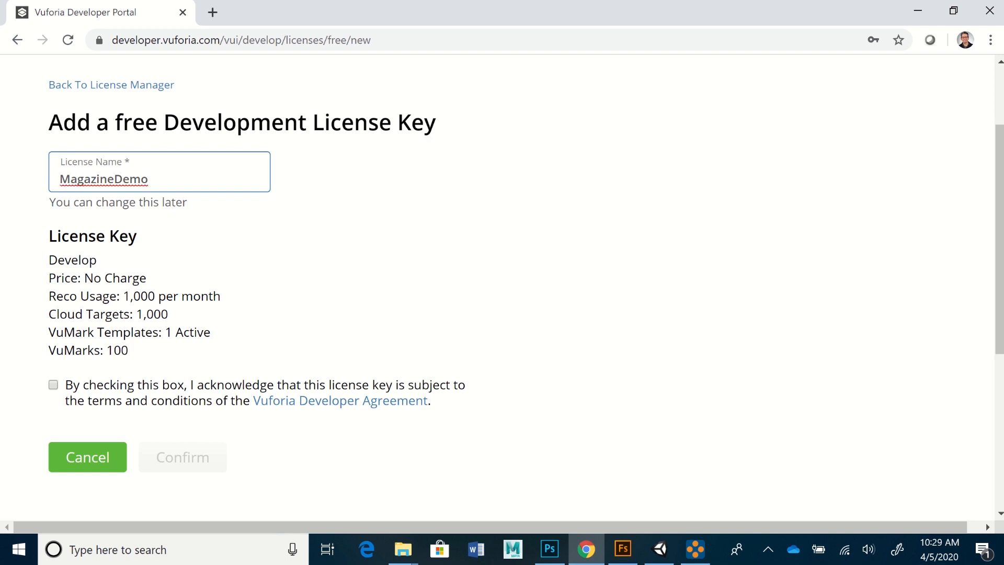
{"action": "type", "text": "Video"}
{"action": "left_click", "coordinate": [53, 385]}
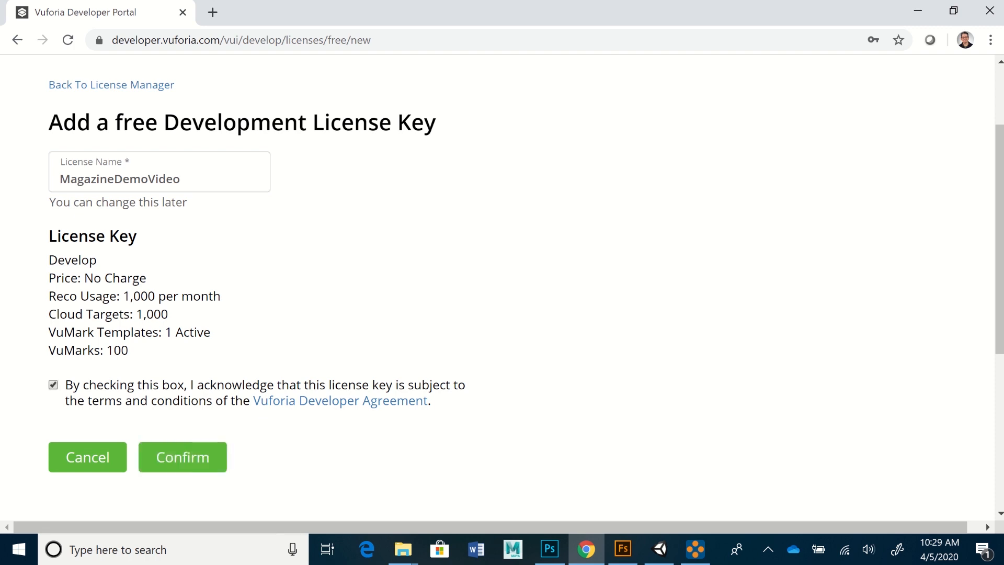
{"action": "scroll", "coordinate": [502, 283], "scroll_direction": "down", "scroll_amount": 1}
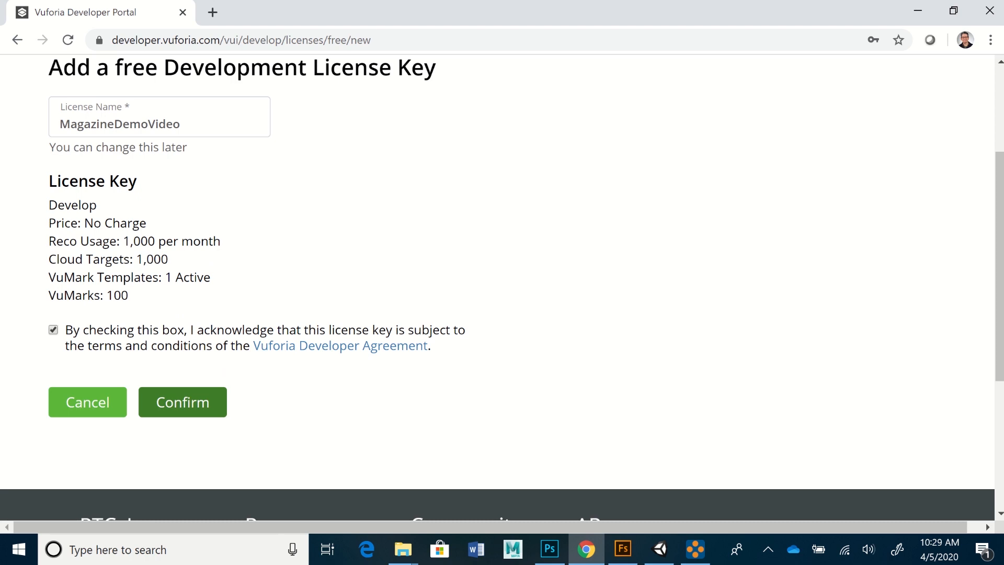
{"action": "left_click", "coordinate": [183, 402]}
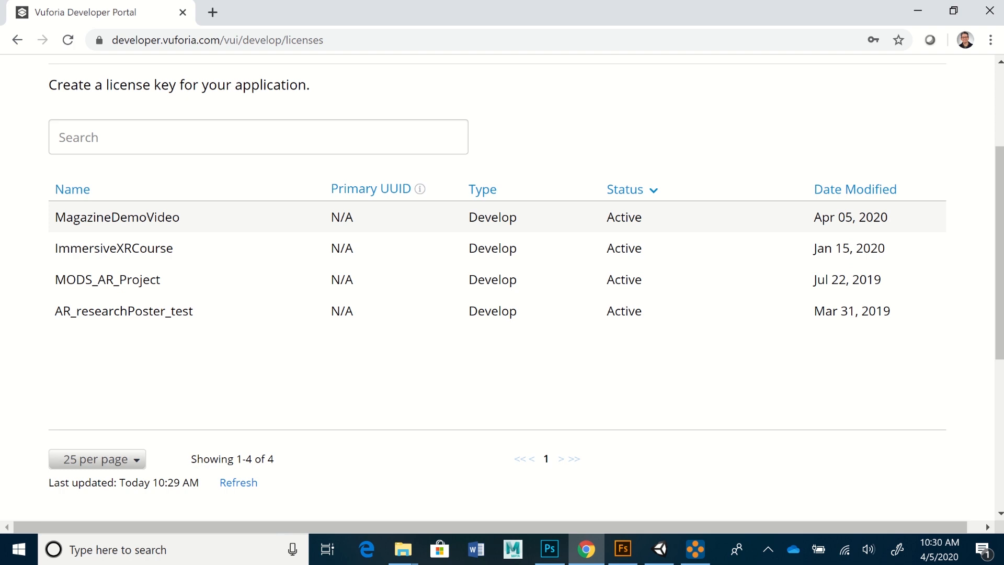
- Copy the MagazineDemoVideo license key to the clipboard, then return to the license list
{"action": "left_click", "coordinate": [117, 217]}
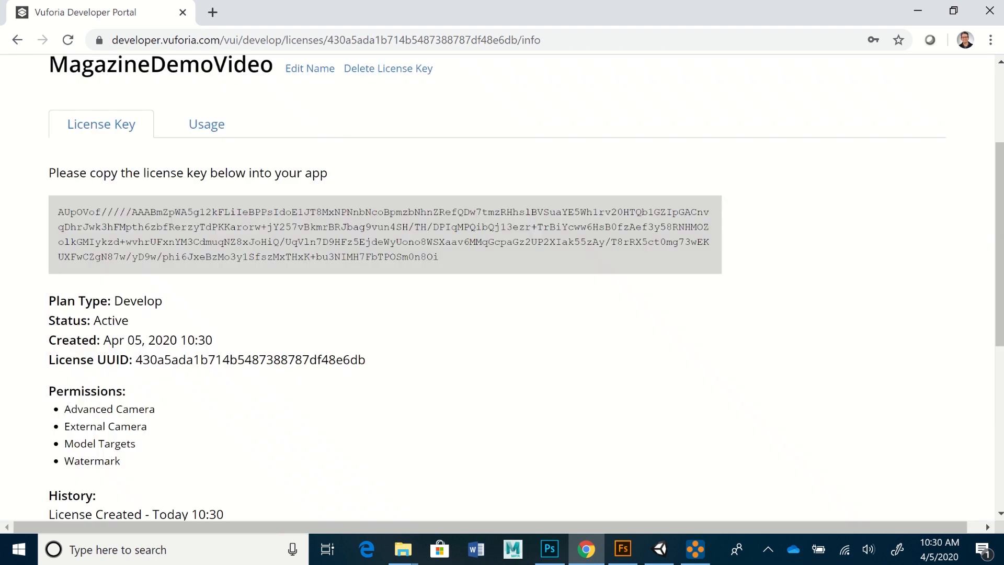
{"action": "left_click", "coordinate": [385, 235]}
{"action": "left_click", "coordinate": [385, 234]}
{"action": "left_click", "coordinate": [385, 235]}
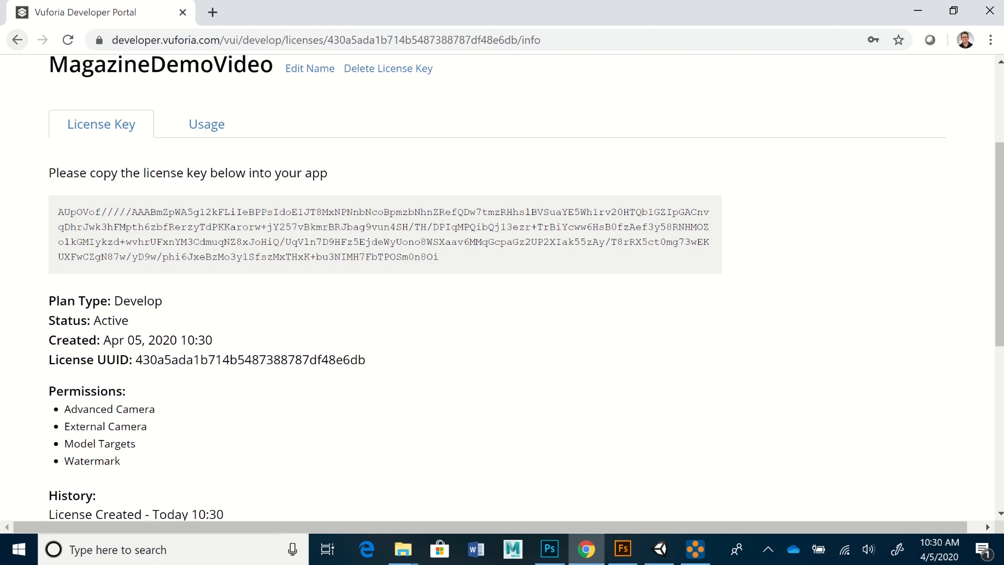
{"action": "left_click", "coordinate": [17, 40]}
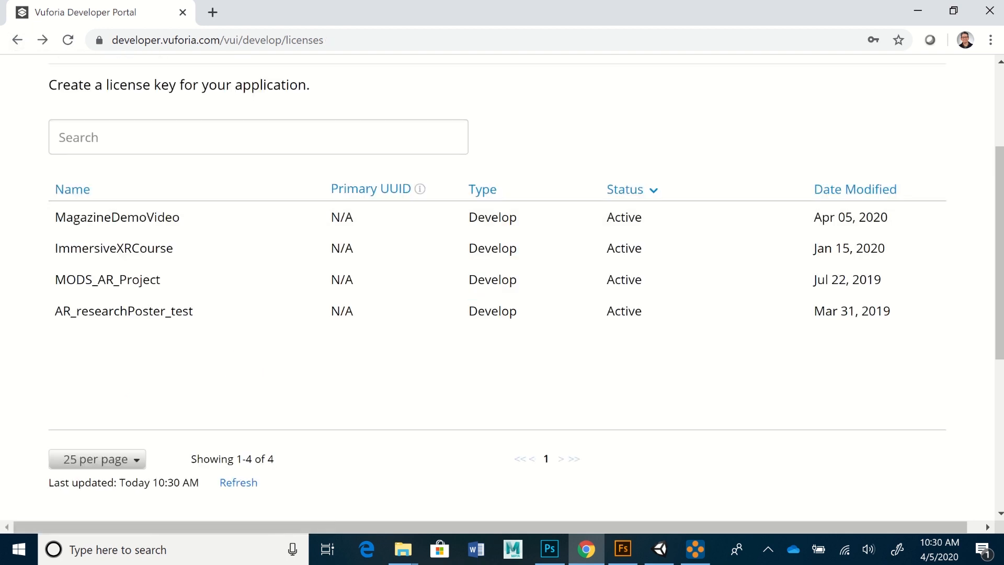
{"action": "left_click_drag", "start_coordinate": [1000, 240], "coordinate": [1000, 160]}
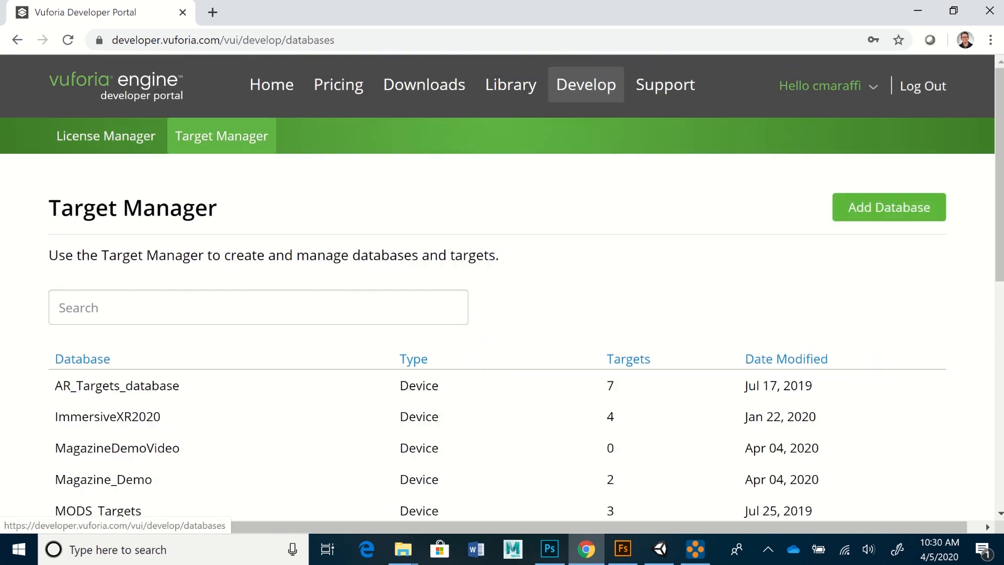
- Open the MagazineDemoVideo database in Target Manager and start a new Single Image target
{"action": "scroll", "coordinate": [502, 325], "scroll_direction": "down", "scroll_amount": 3}
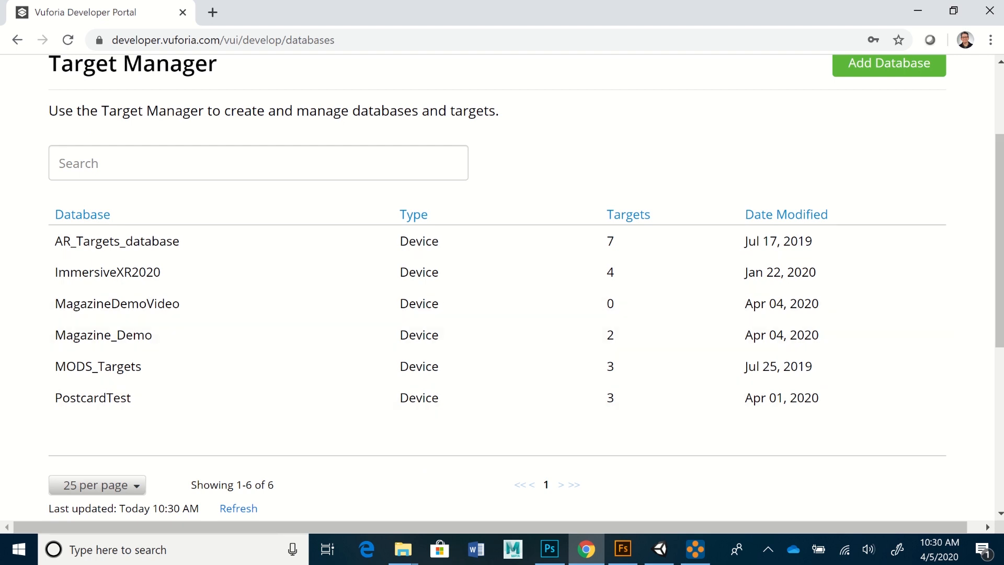
{"action": "scroll", "coordinate": [502, 288], "scroll_direction": "up", "scroll_amount": 1}
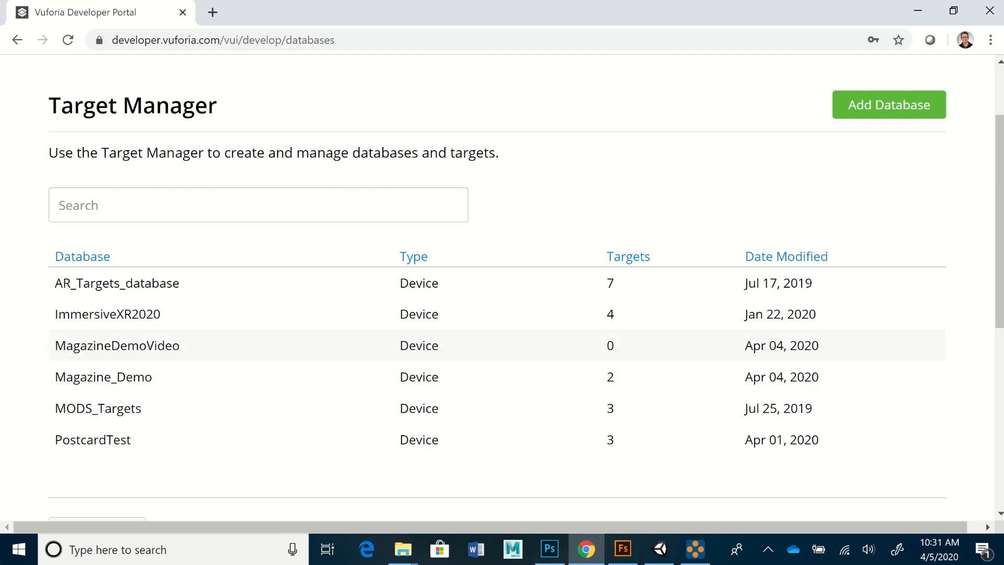
{"action": "left_click", "coordinate": [117, 346]}
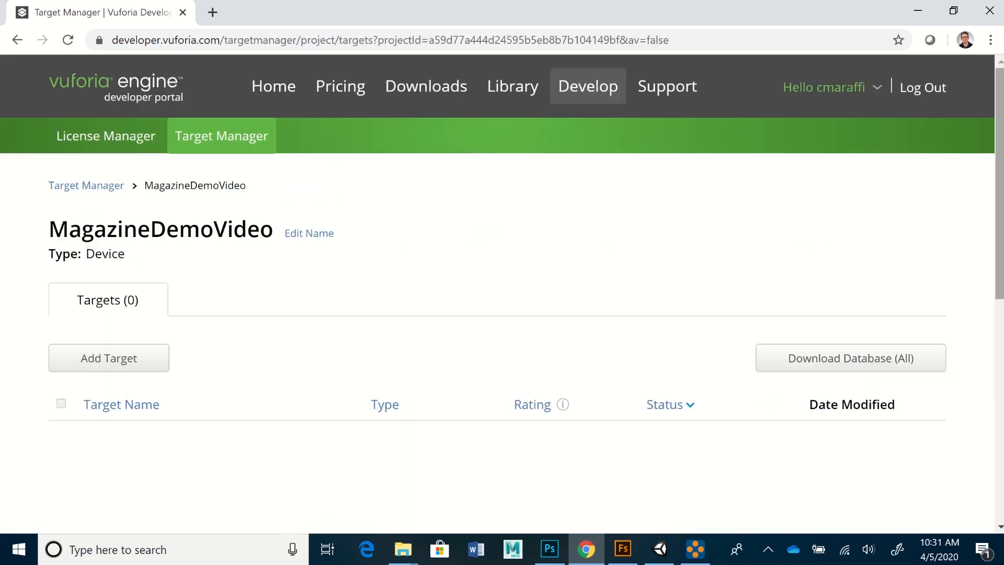
{"action": "scroll", "coordinate": [502, 293], "scroll_direction": "down", "scroll_amount": 2}
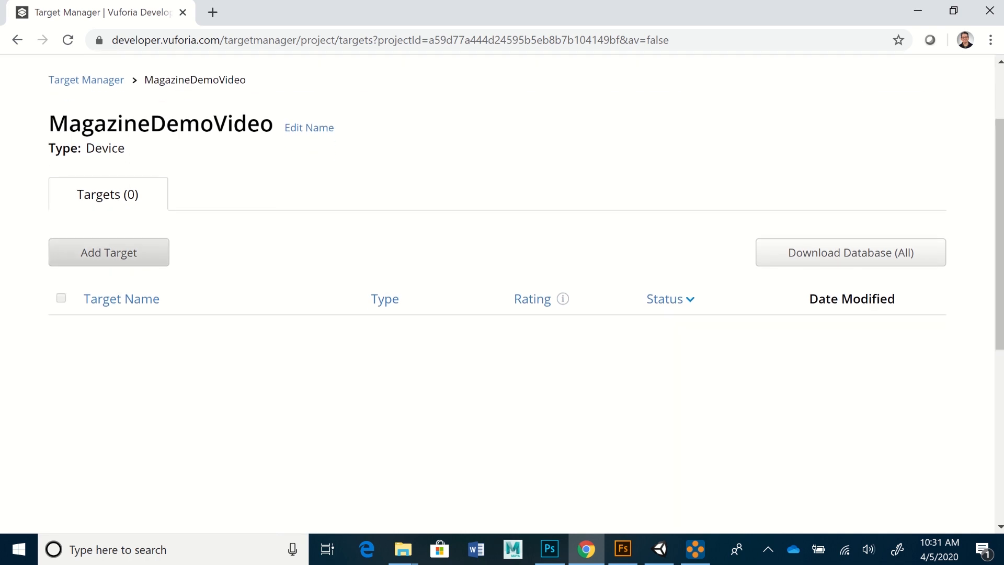
{"action": "left_click", "coordinate": [109, 252]}
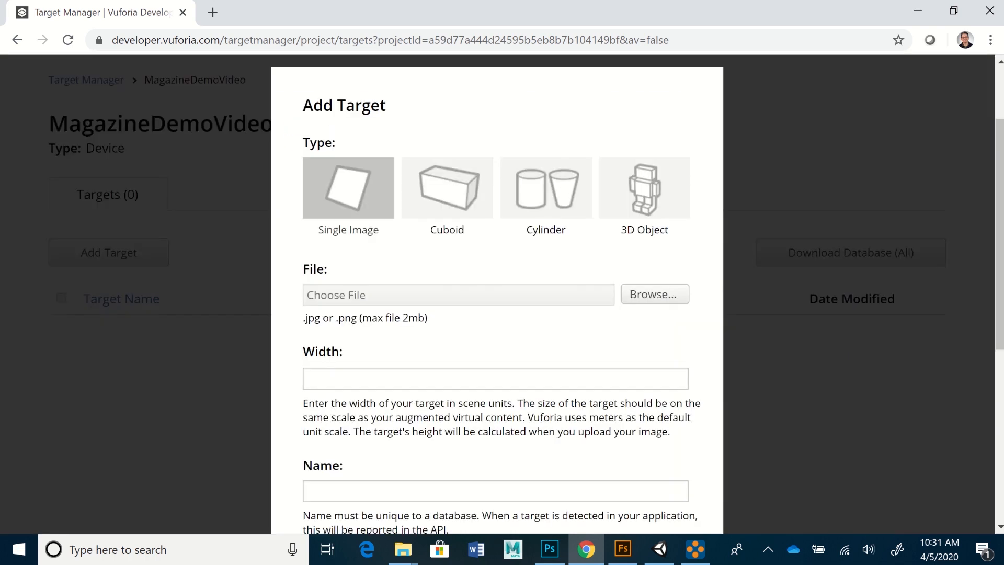
- Attach MagCoverBottom.jpg as the target image, named MagCoverBottom, then return to Photoshop
{"action": "scroll", "coordinate": [502, 293], "scroll_direction": "down", "scroll_amount": 2}
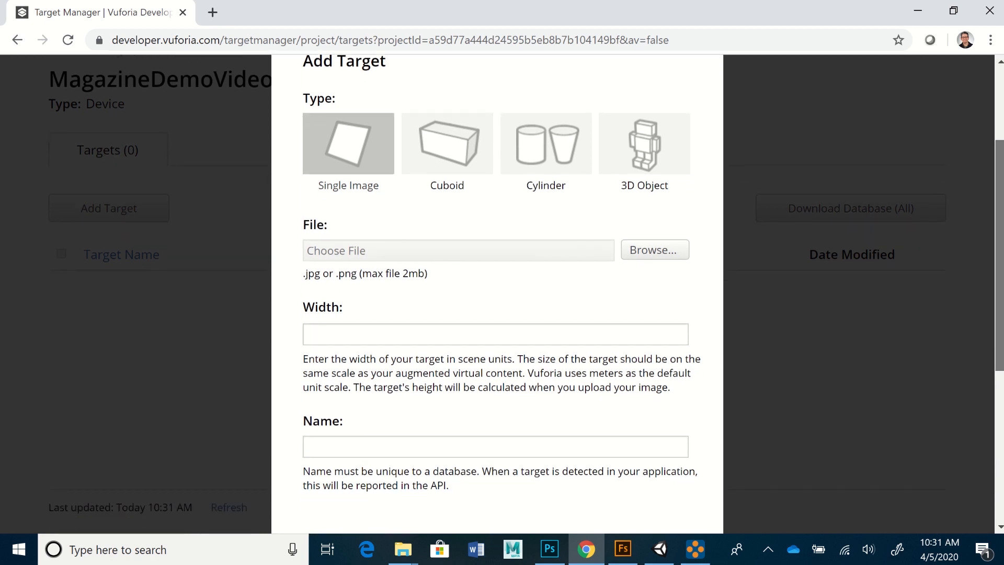
{"action": "scroll", "coordinate": [502, 293], "scroll_direction": "up", "scroll_amount": 1}
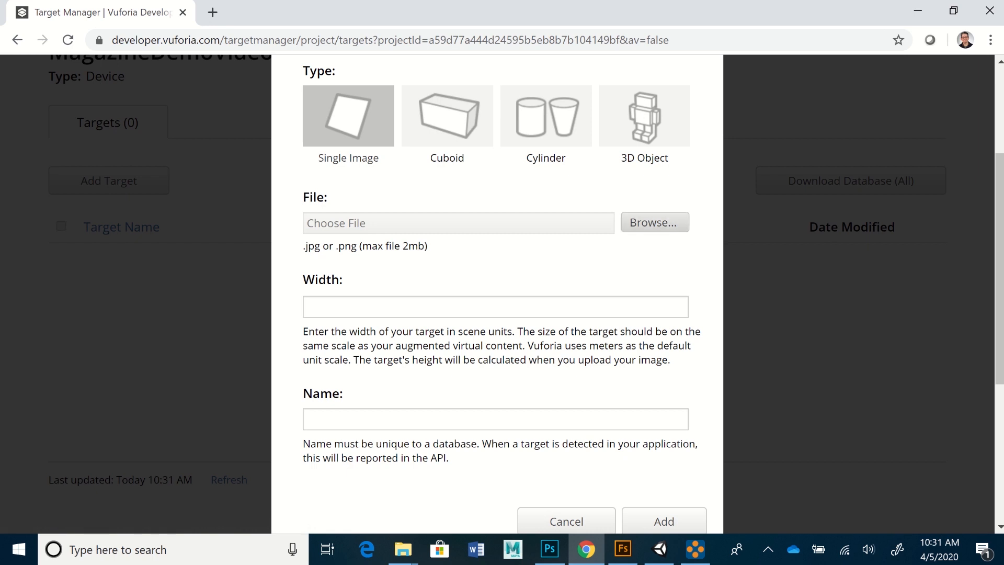
{"action": "left_click", "coordinate": [654, 222]}
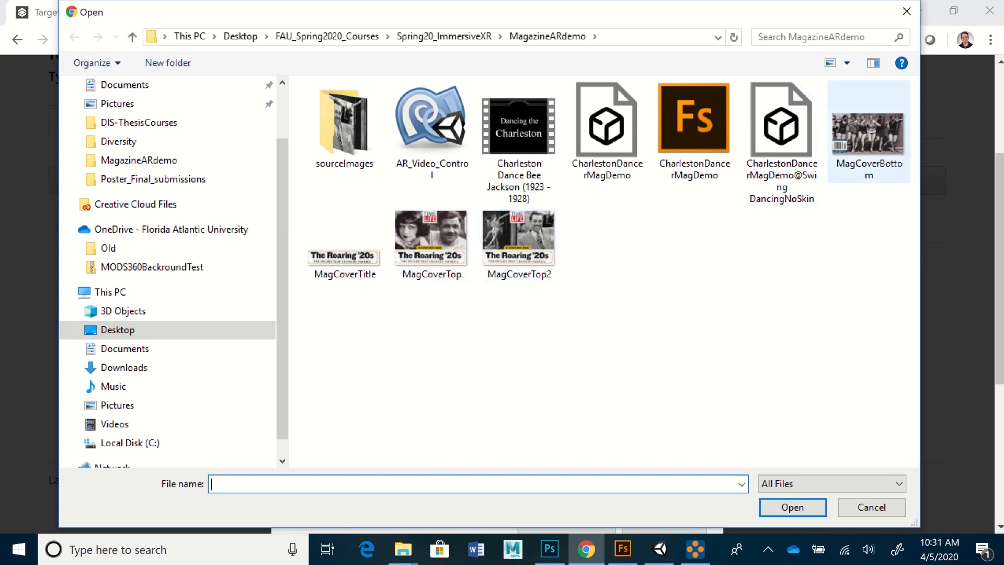
{"action": "left_click", "coordinate": [873, 140]}
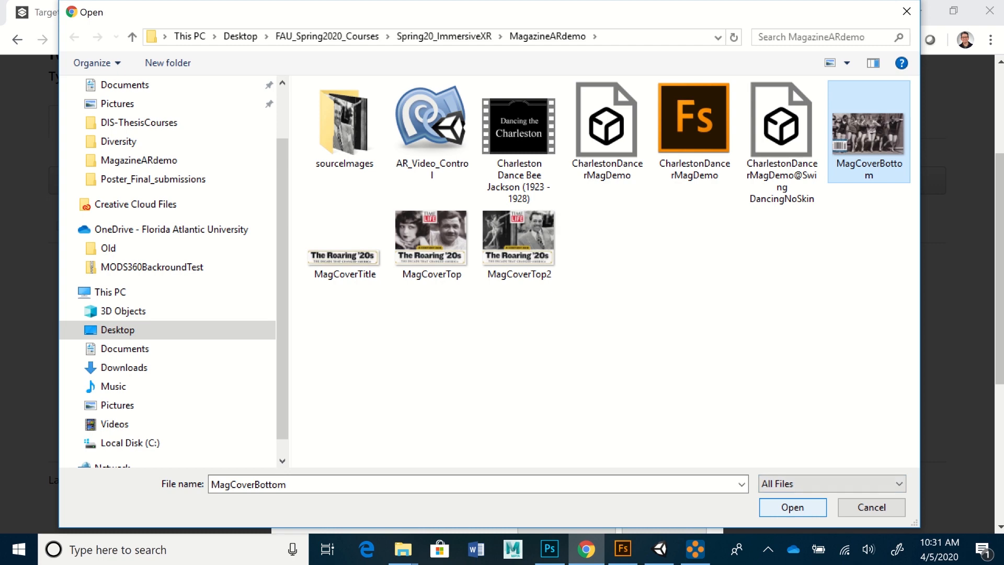
{"action": "key", "text": "Return"}
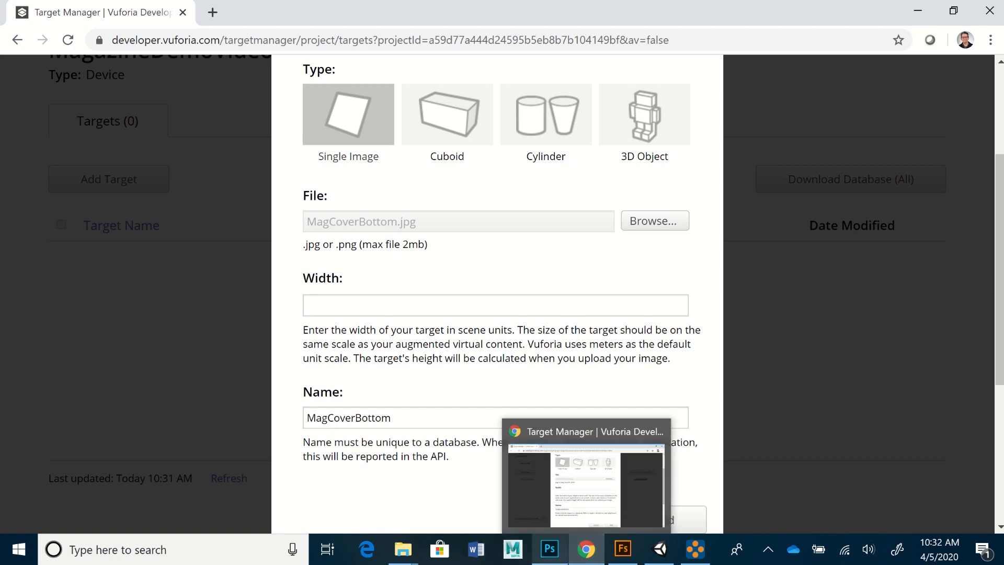
{"action": "left_click", "coordinate": [549, 549]}
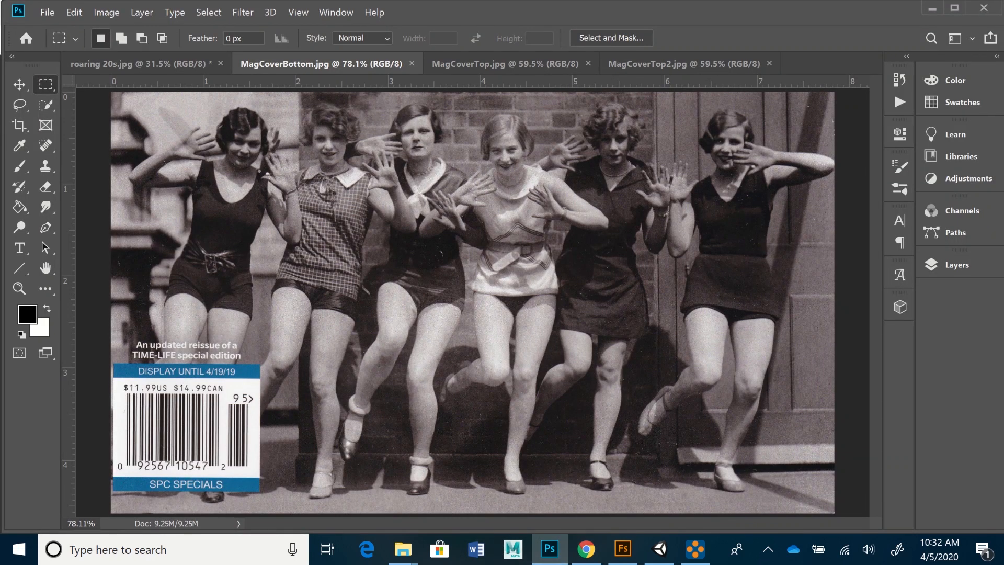
- Read MagCoverBottom.jpg's width as 19.91 cm in Image Size and cancel without changes
{"action": "left_click", "coordinate": [107, 12]}
{"action": "left_click", "coordinate": [128, 115]}
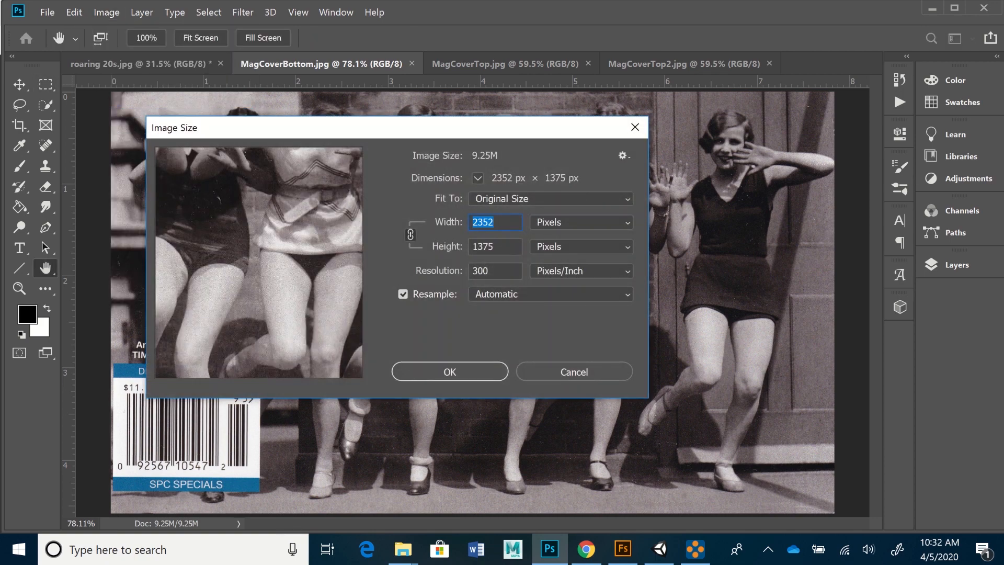
{"action": "left_click", "coordinate": [602, 222]}
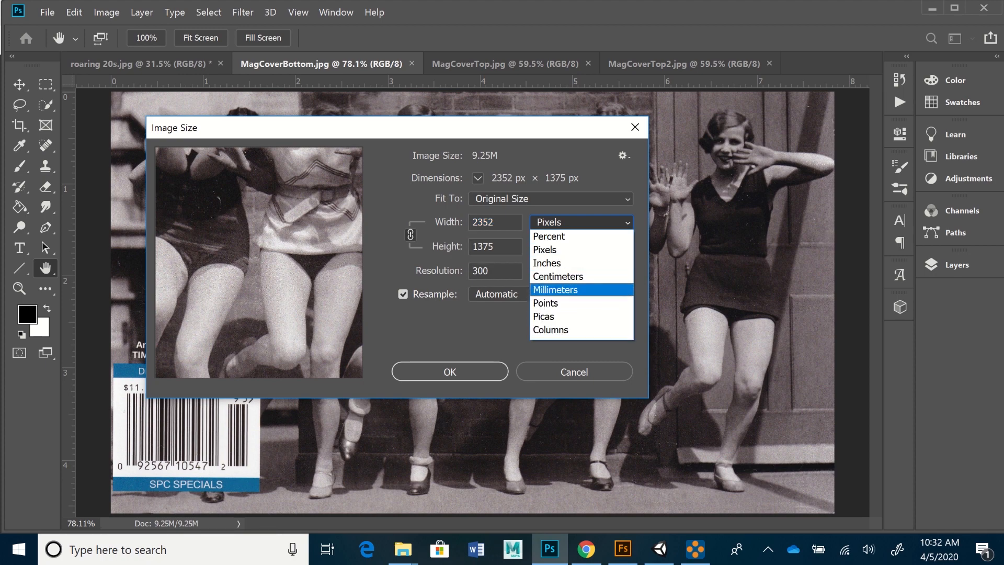
{"action": "left_click", "coordinate": [555, 289]}
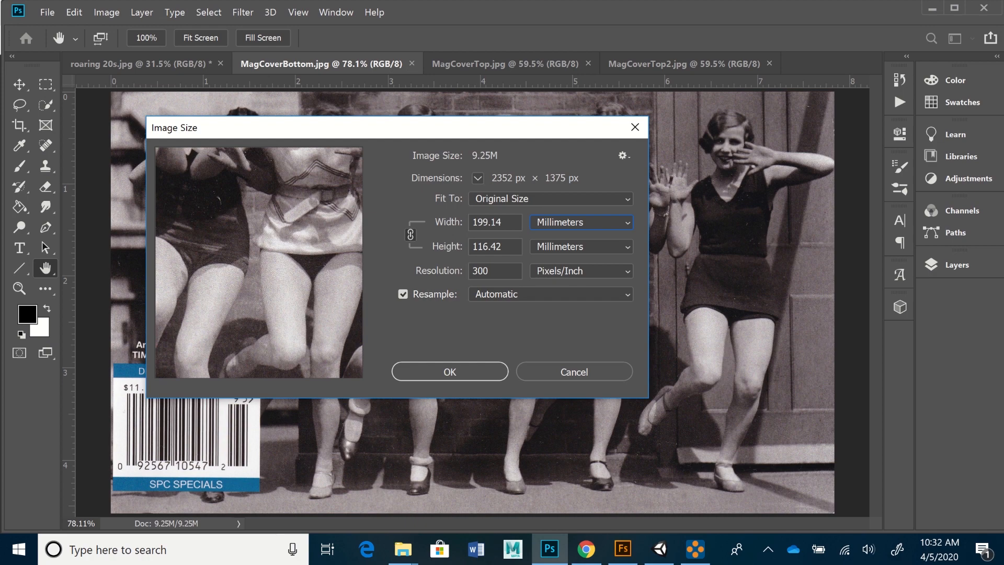
{"action": "left_click", "coordinate": [581, 223]}
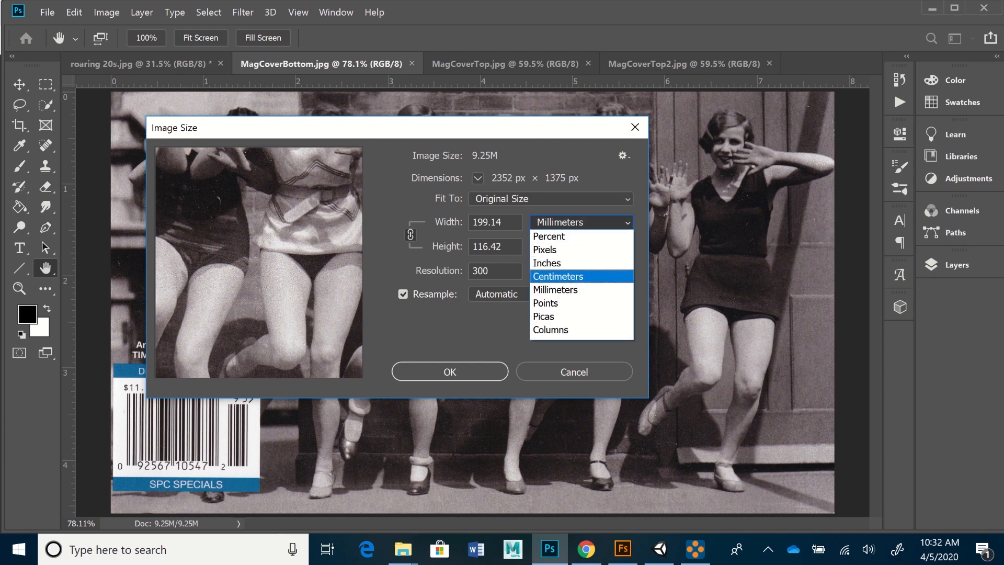
{"action": "left_click", "coordinate": [581, 277]}
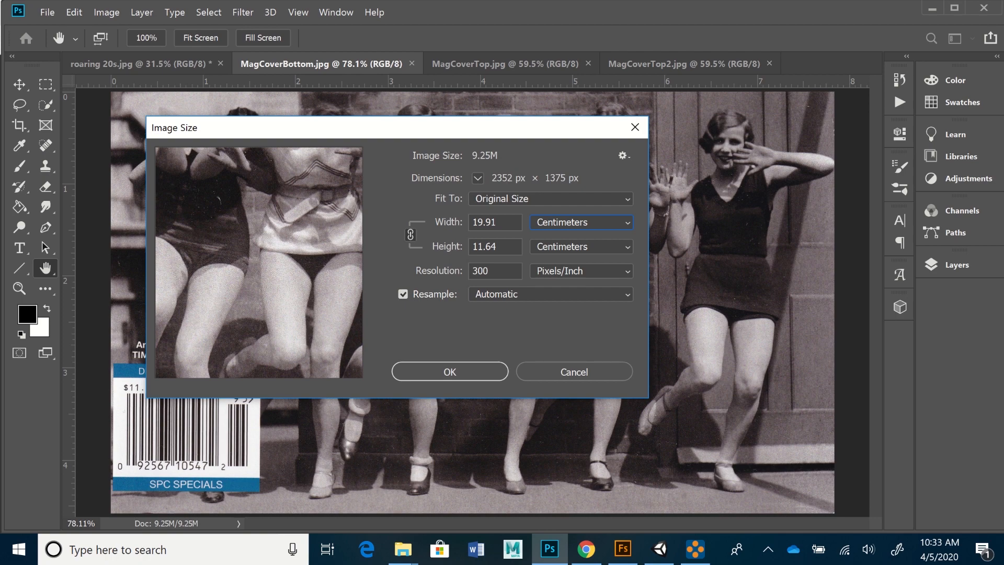
{"action": "key", "text": "Escape"}
{"action": "key", "text": "m"}
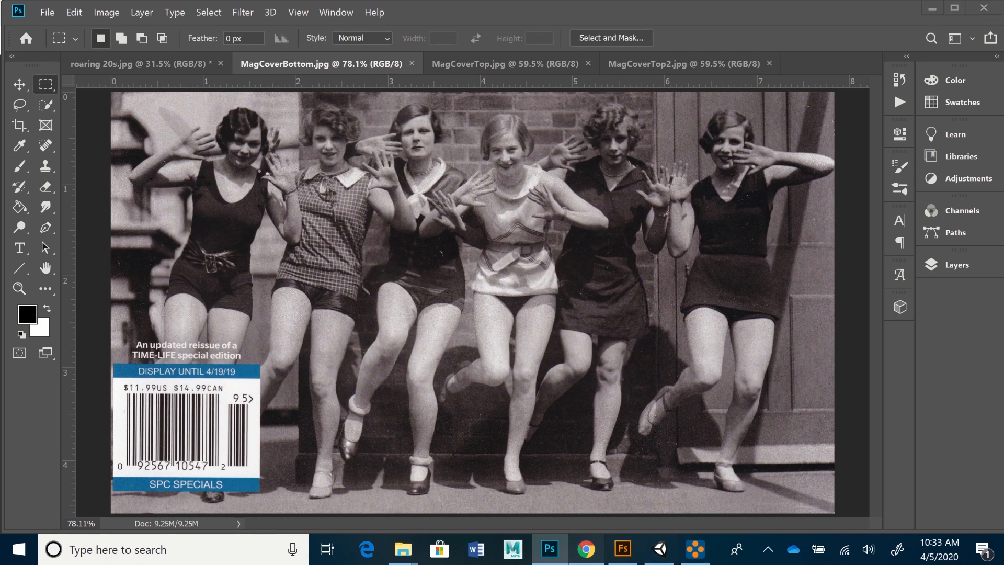
{"action": "key", "text": "alt+Tab"}
- Add MagCoverBottom with width 1.991 and begin another new target
{"action": "left_click", "coordinate": [496, 305]}
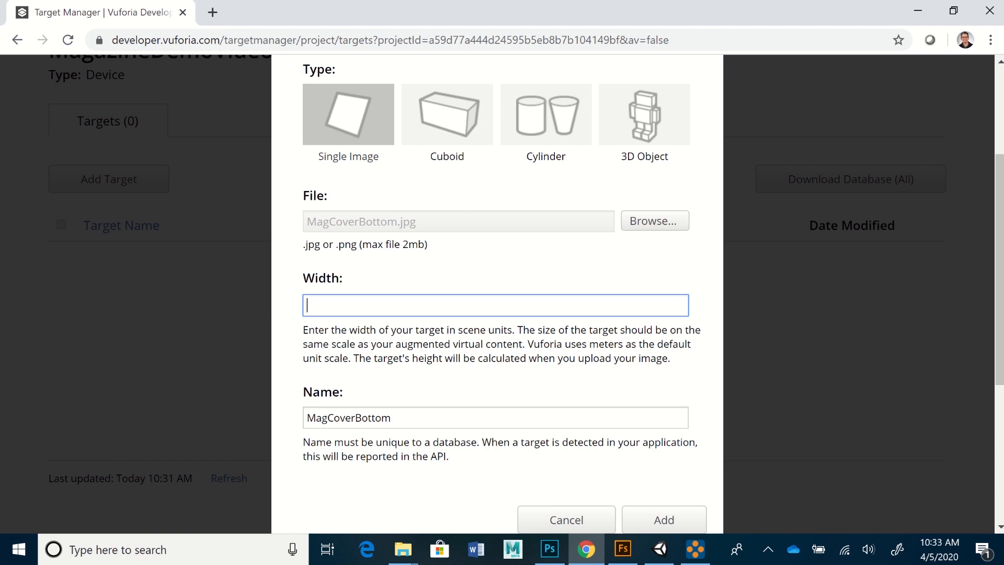
{"action": "type", "text": "1.991"}
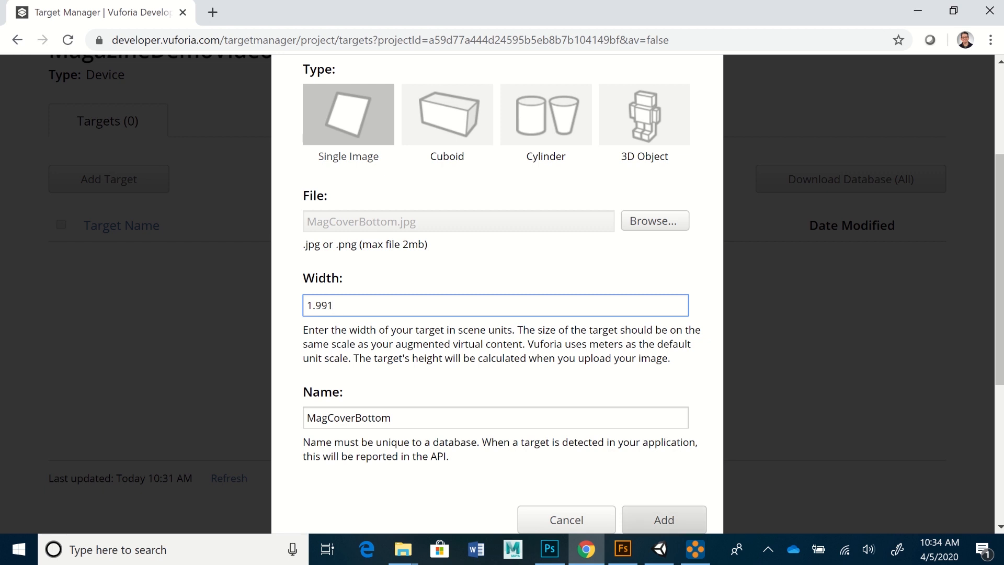
{"action": "left_click", "coordinate": [665, 519]}
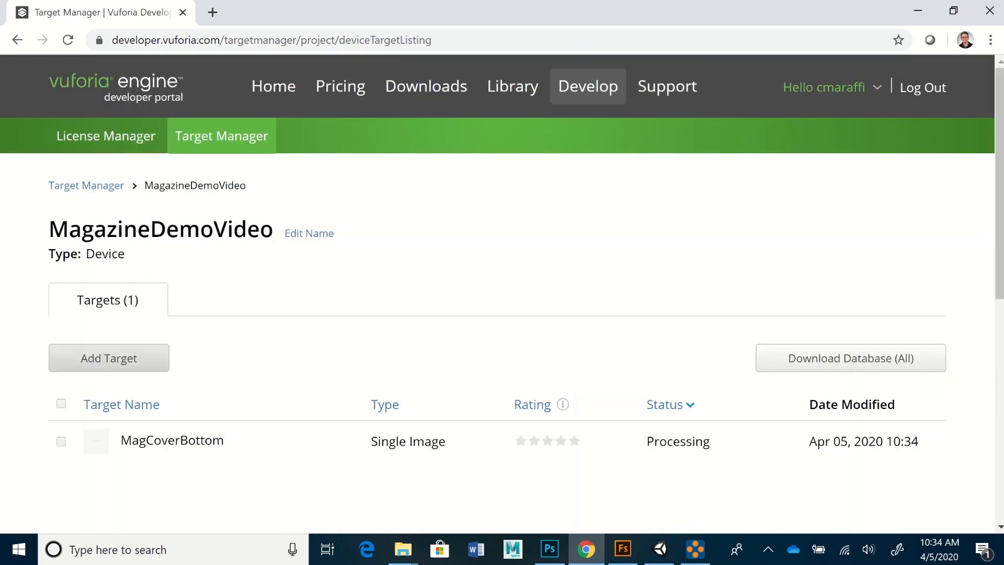
{"action": "left_click", "coordinate": [109, 357]}
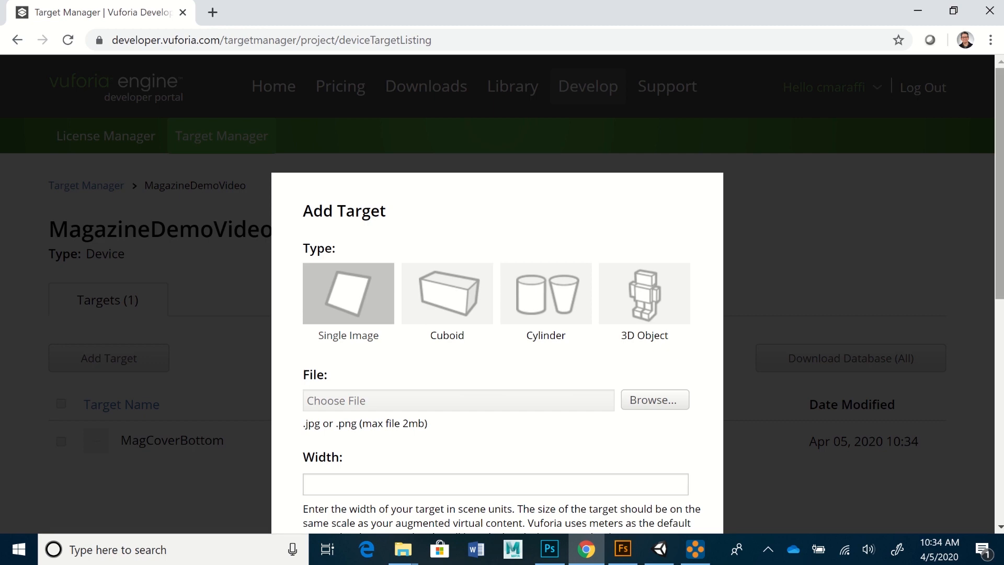
- Attach MagCoverTop.jpg to the new target form, leaving the width blank for now
{"action": "scroll", "coordinate": [502, 293], "scroll_direction": "down", "scroll_amount": 4}
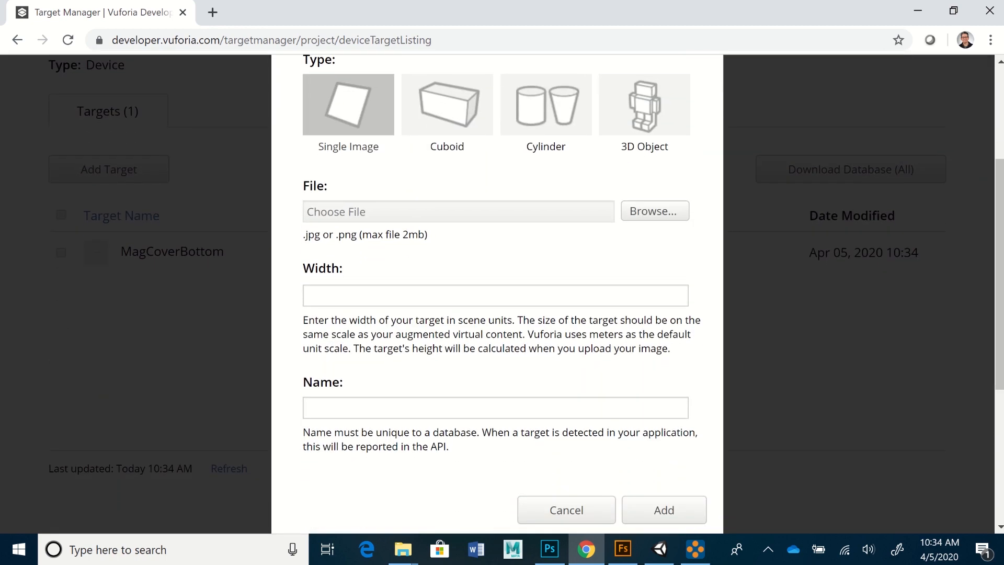
{"action": "left_click", "coordinate": [655, 210]}
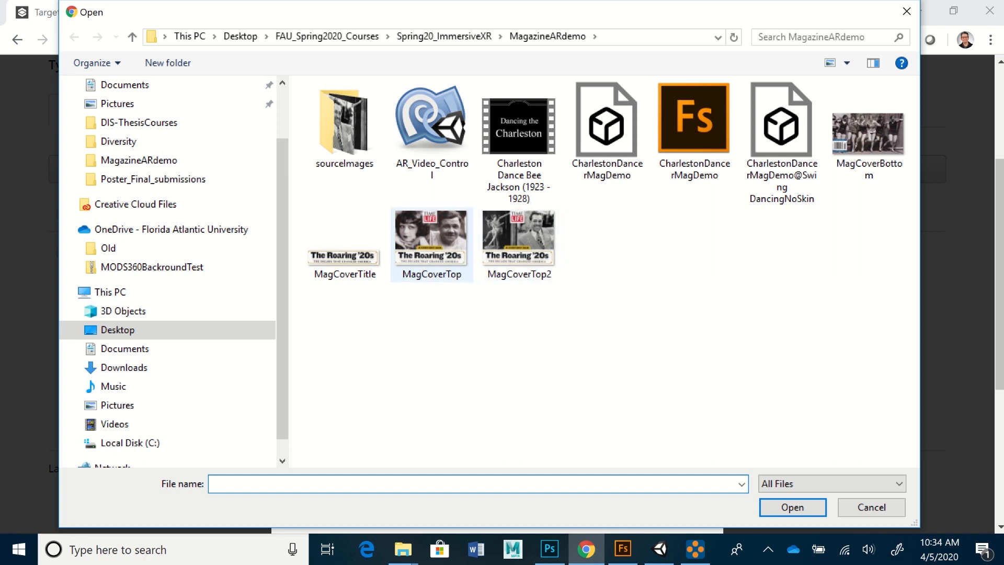
{"action": "left_click", "coordinate": [432, 241]}
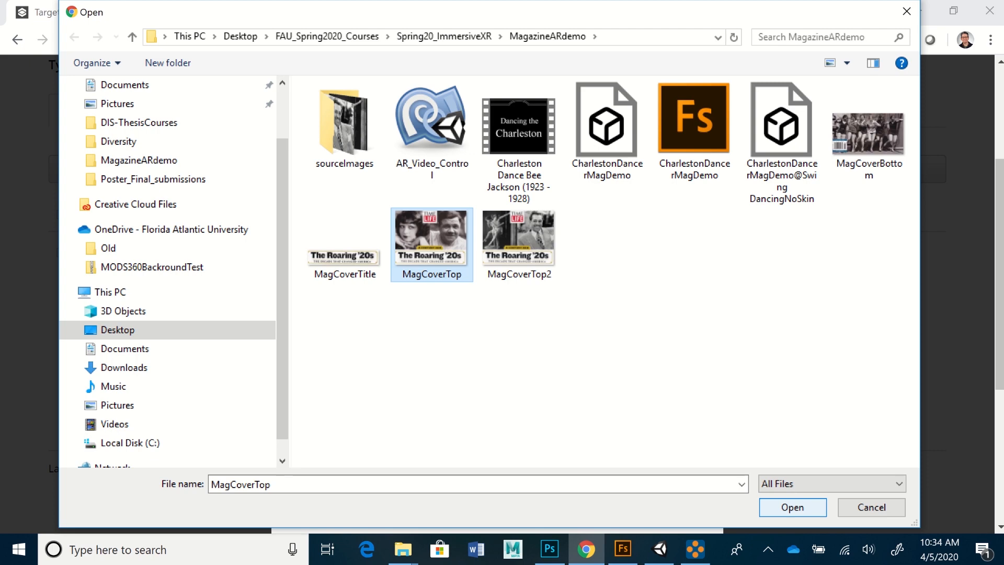
{"action": "left_click", "coordinate": [793, 507]}
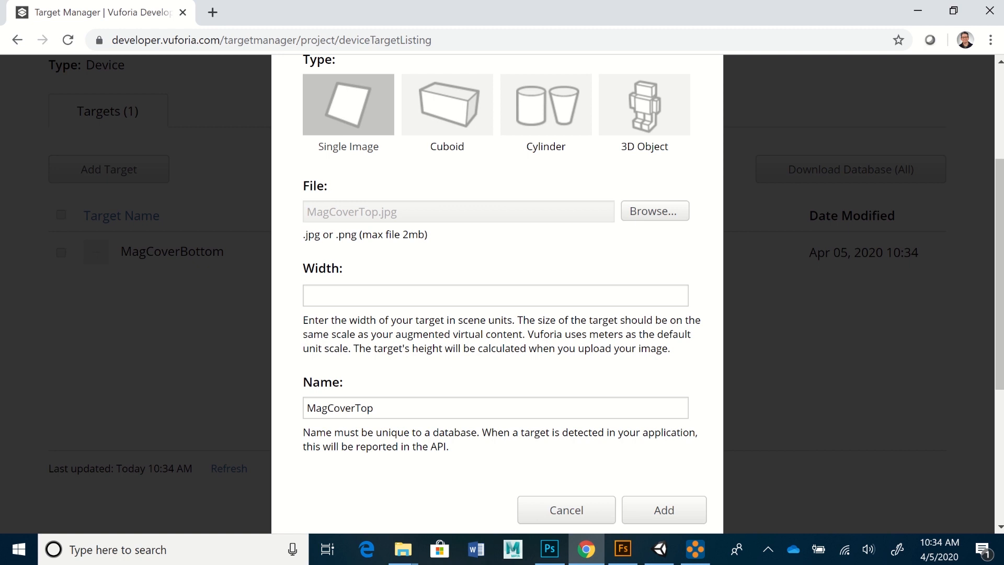
{"action": "left_click", "coordinate": [495, 295]}
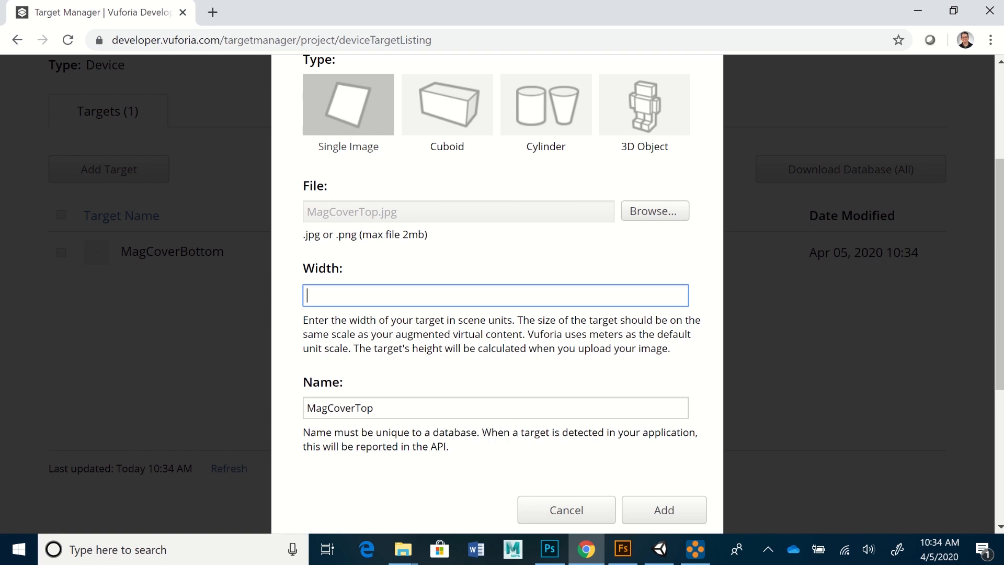
{"action": "left_click", "coordinate": [550, 549]}
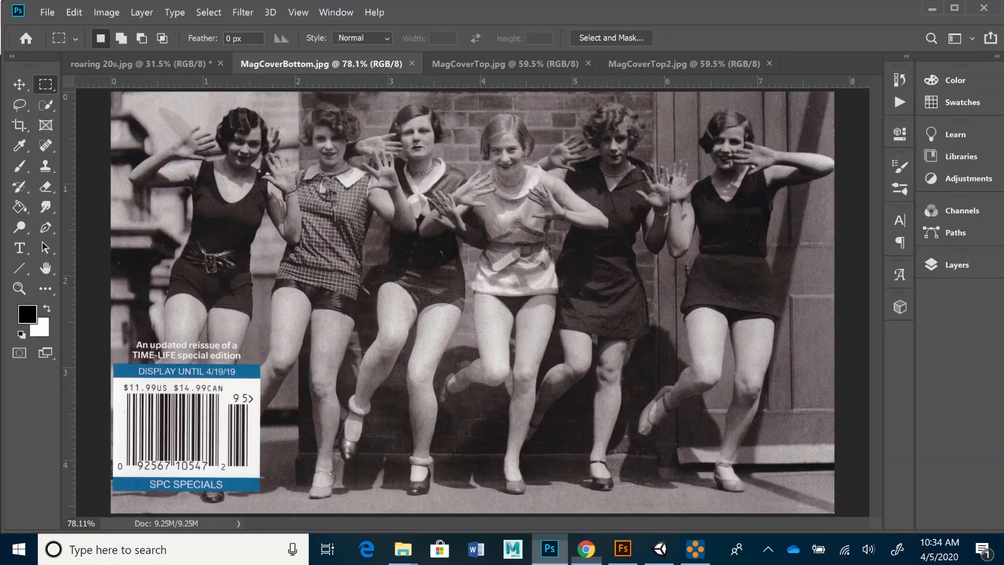
- Read MagCoverTop.jpg's width as 19.91 cm in Image Size and cancel unchanged
{"action": "left_click", "coordinate": [506, 63]}
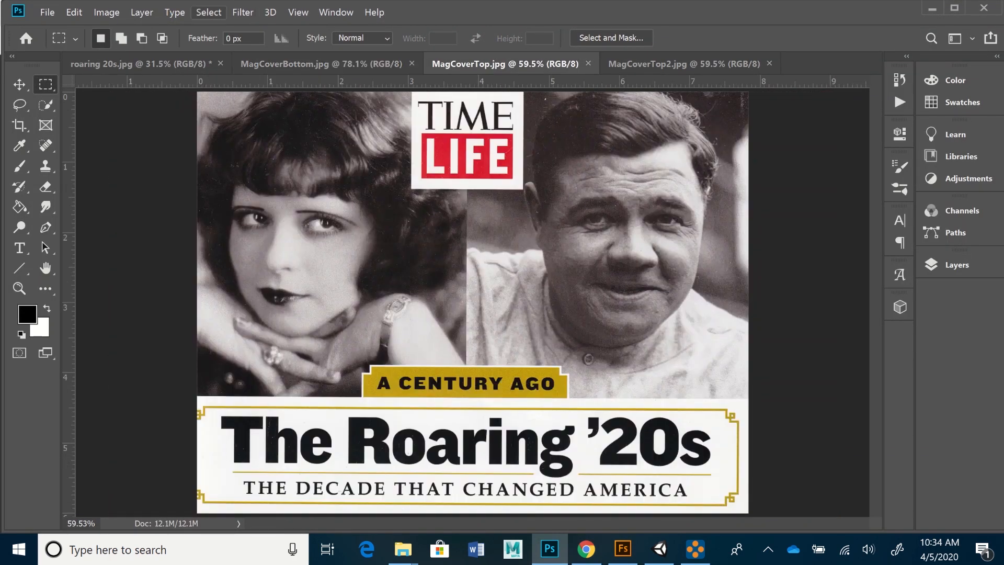
{"action": "left_click", "coordinate": [107, 12]}
{"action": "left_click", "coordinate": [128, 115]}
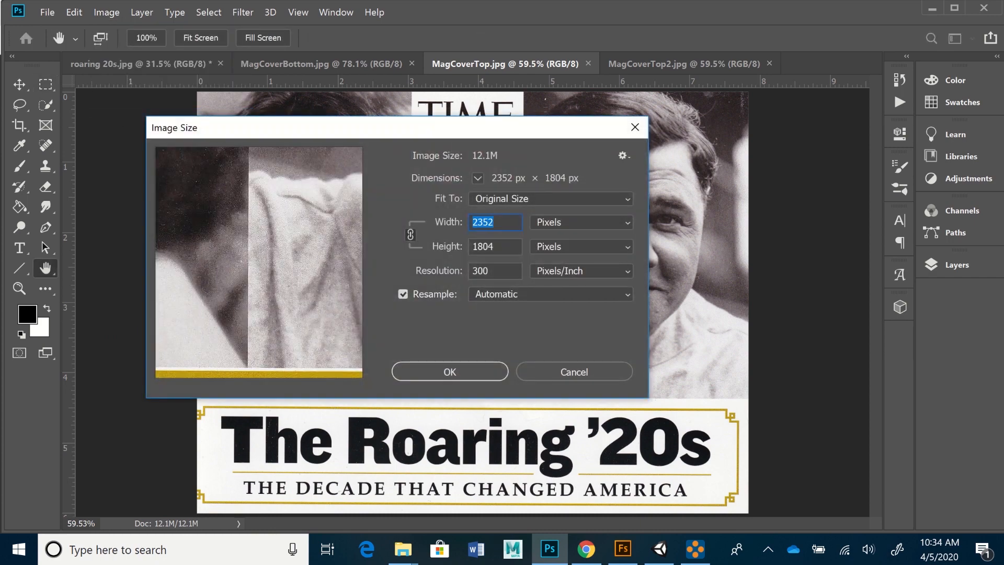
{"action": "left_click", "coordinate": [582, 223]}
{"action": "key", "text": "Up"}
{"action": "key", "text": "Return"}
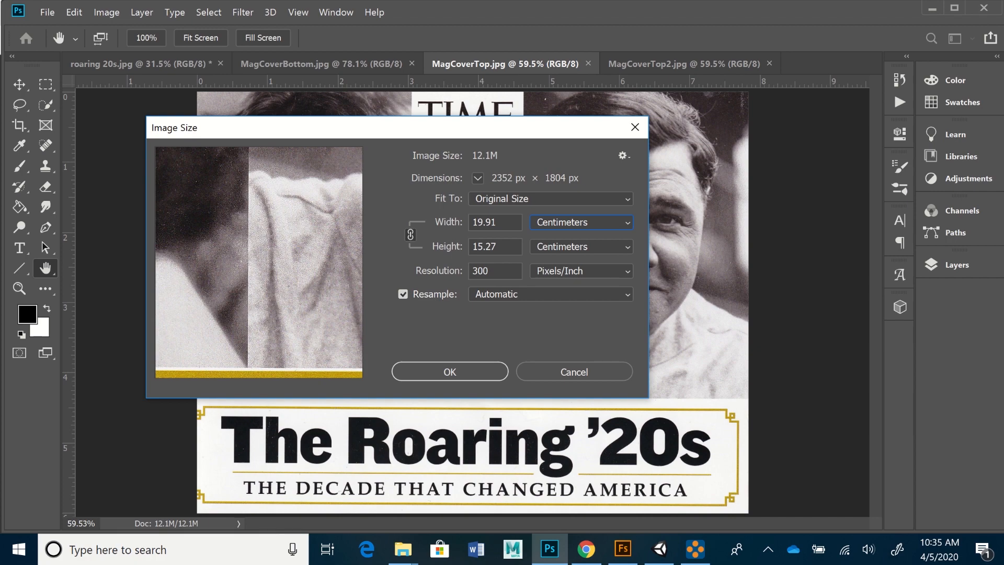
{"action": "left_click", "coordinate": [574, 372]}
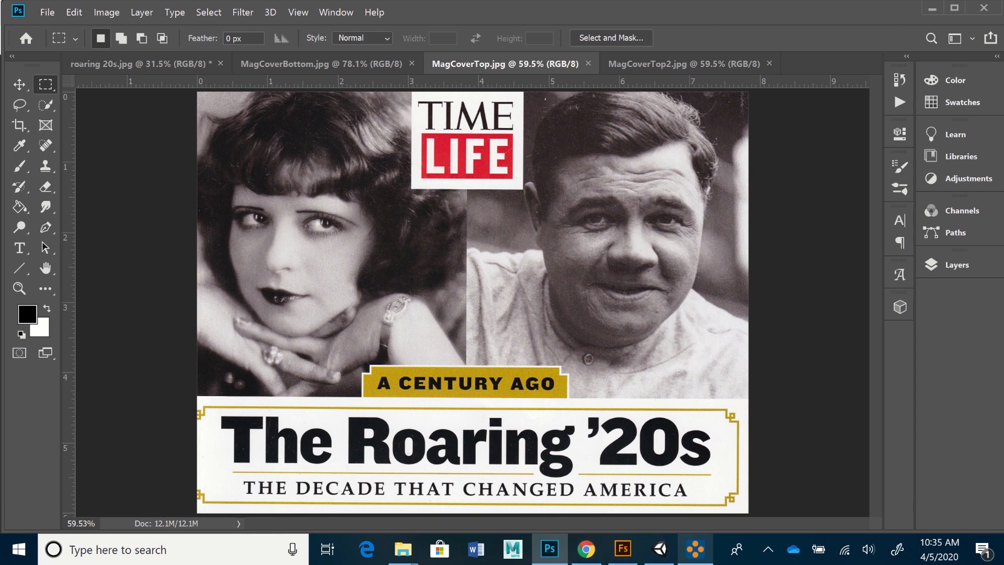
{"action": "mouse_move", "coordinate": [587, 549]}
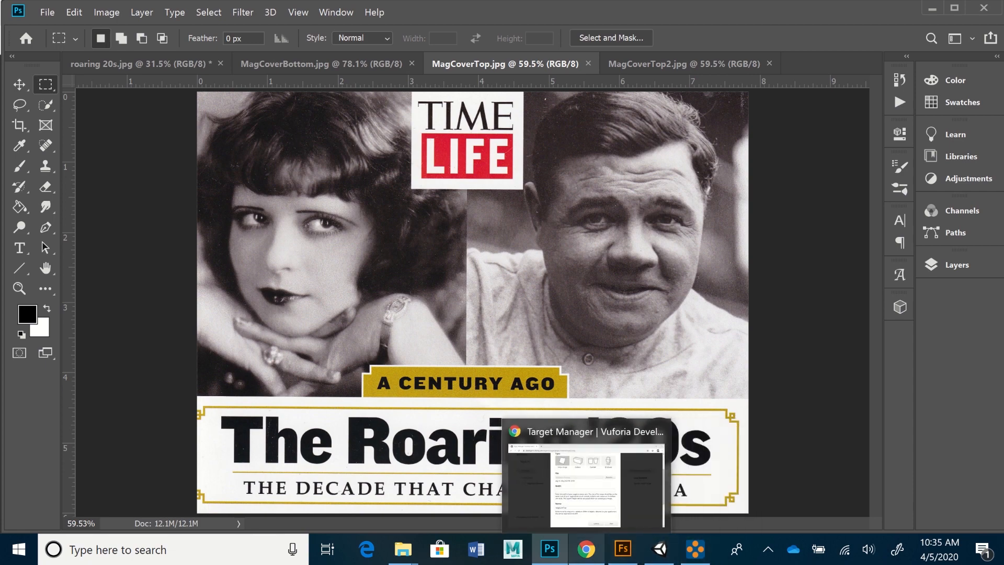
- Add MagCoverTop with width 1.991 to the database
{"action": "left_click", "coordinate": [587, 549]}
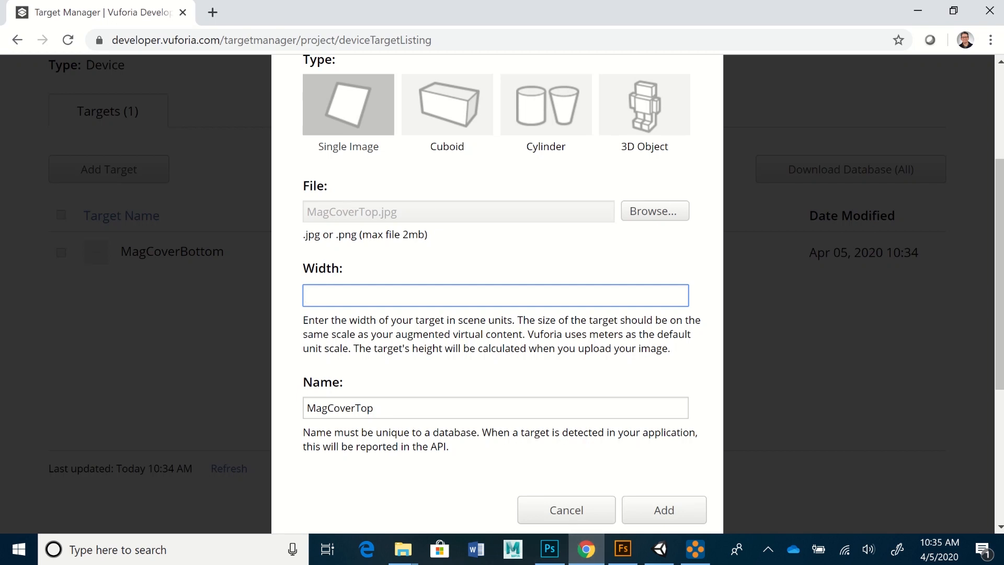
{"action": "type", "text": "1.991"}
{"action": "key", "text": "Tab"}
{"action": "key", "text": "Tab"}
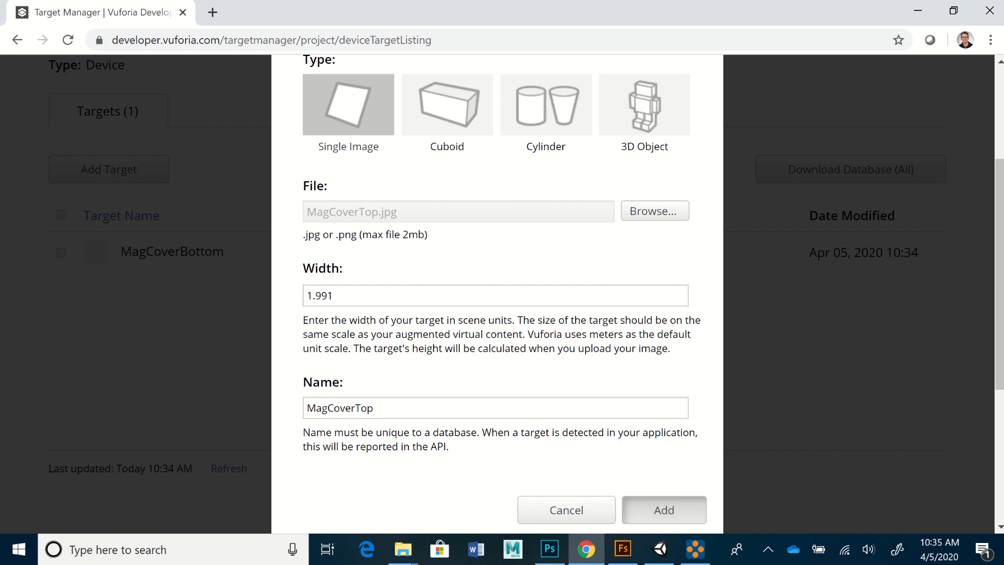
{"action": "key", "text": "Return"}
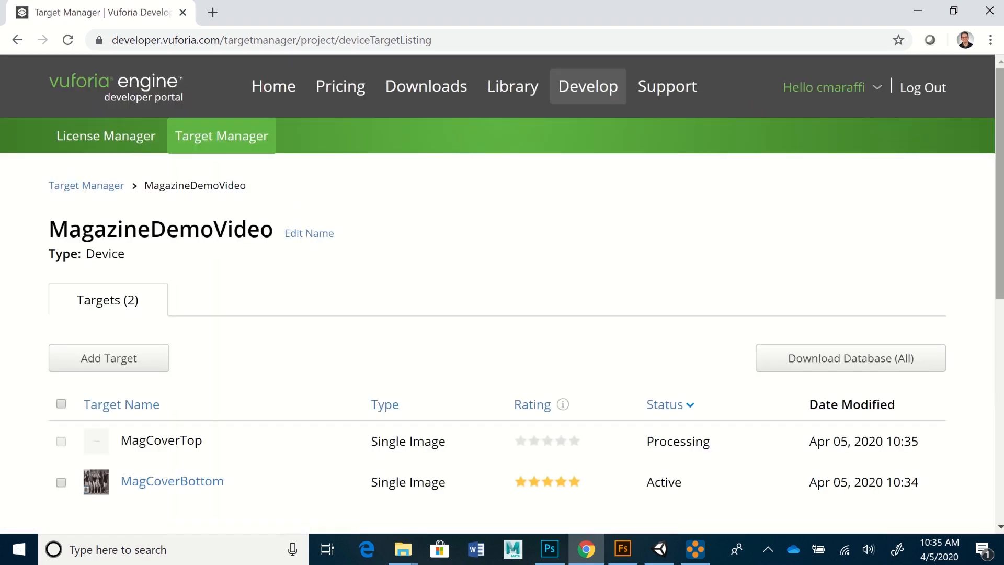
- Select the active MagCoverBottom target and open its details page
{"action": "scroll", "coordinate": [502, 293], "scroll_direction": "down", "scroll_amount": 3}
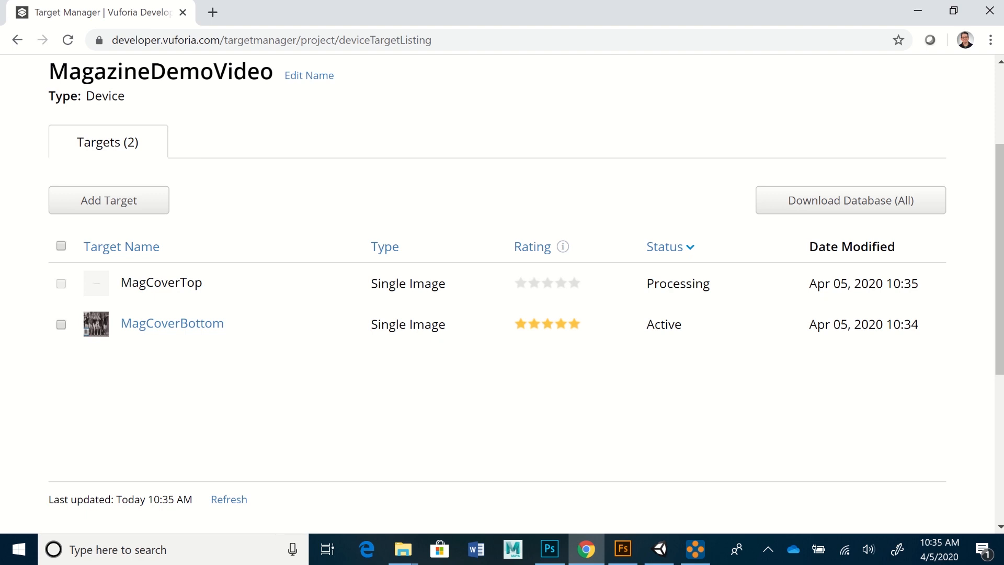
{"action": "scroll", "coordinate": [502, 282], "scroll_direction": "down", "scroll_amount": 1}
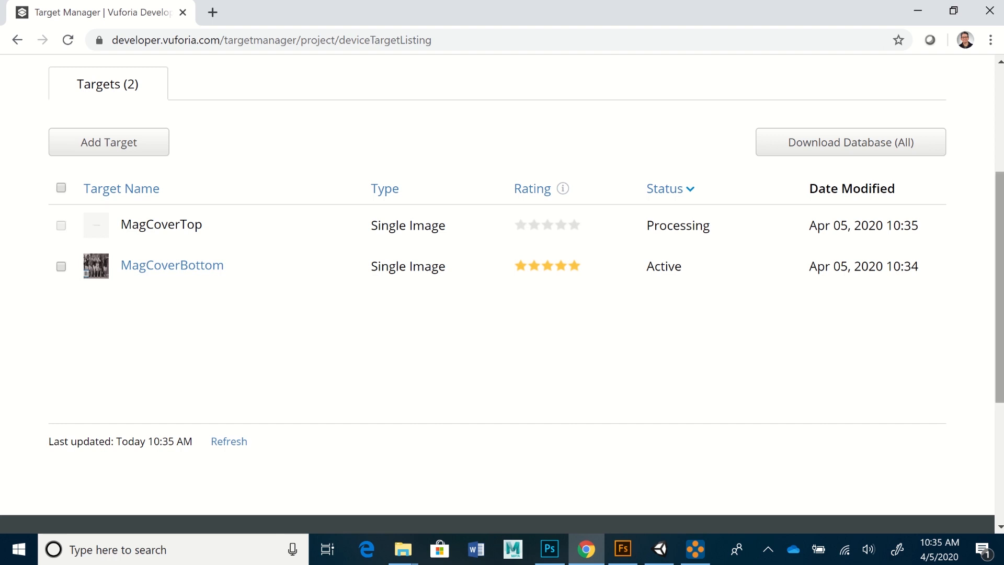
{"action": "scroll", "coordinate": [502, 282], "scroll_direction": "down", "scroll_amount": 1}
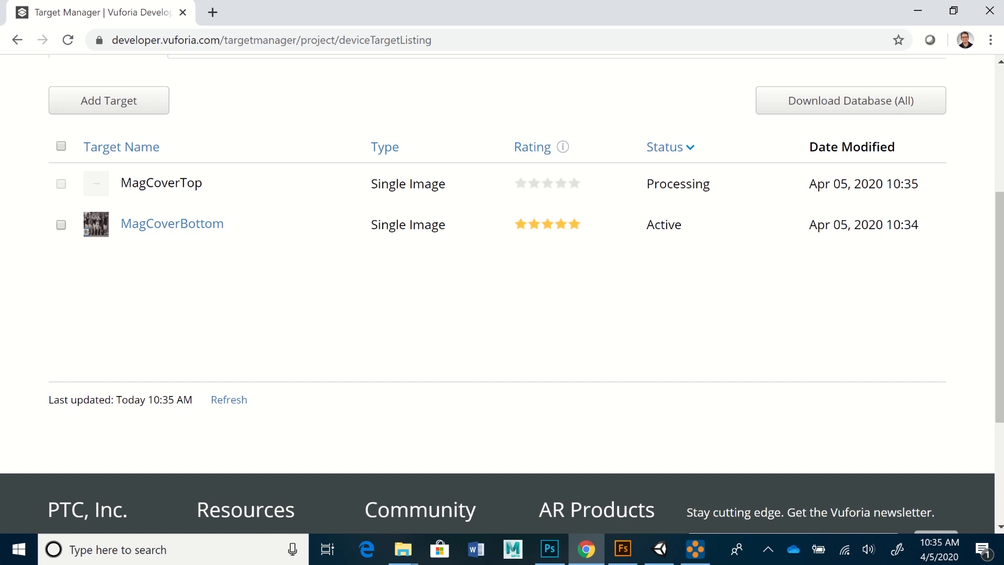
{"action": "left_click", "coordinate": [62, 225]}
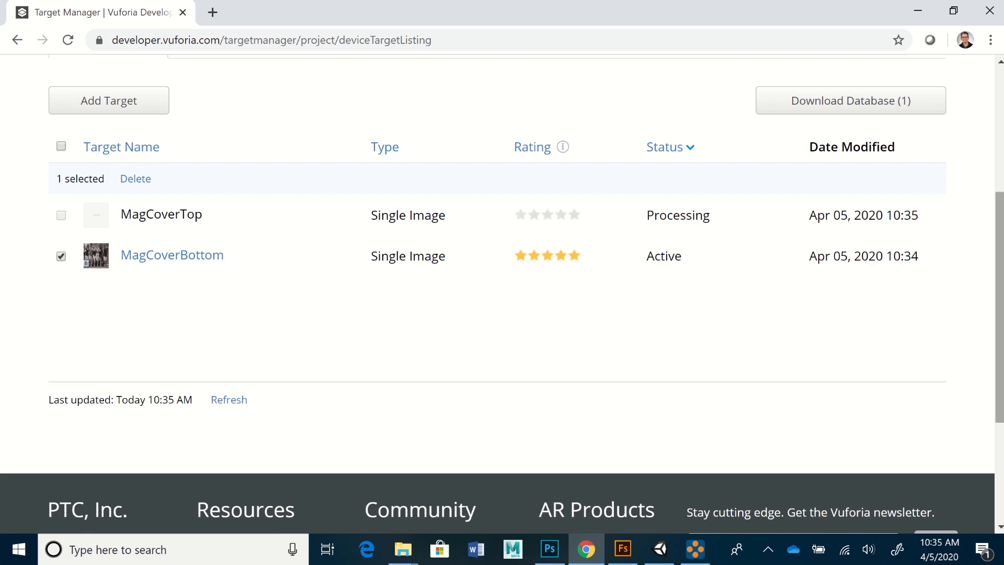
{"action": "mouse_move", "coordinate": [999, 307]}
{"action": "left_mouse_down"}
{"action": "mouse_move", "coordinate": [999, 374]}
{"action": "mouse_move", "coordinate": [999, 306]}
{"action": "left_mouse_up"}
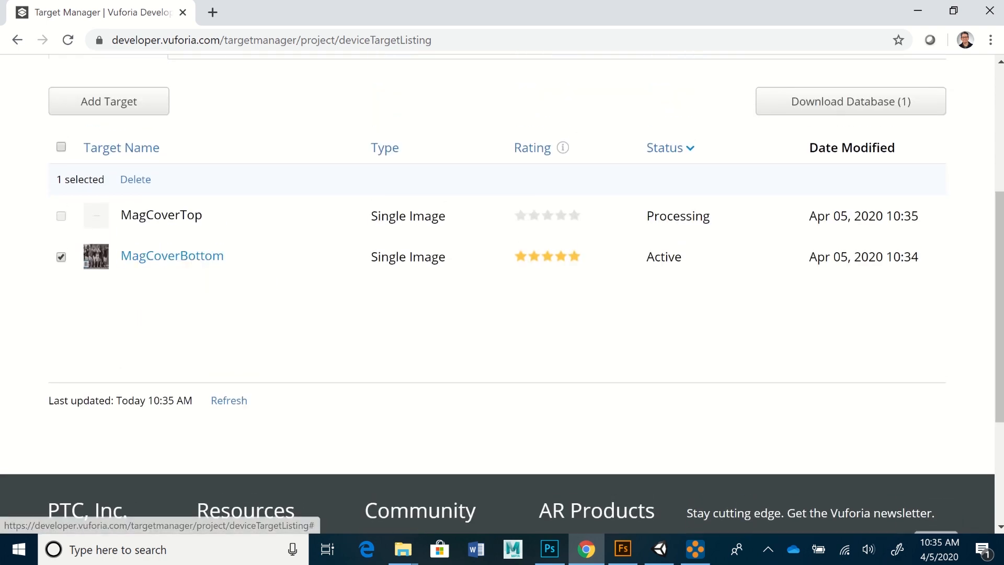
{"action": "left_click", "coordinate": [167, 225]}
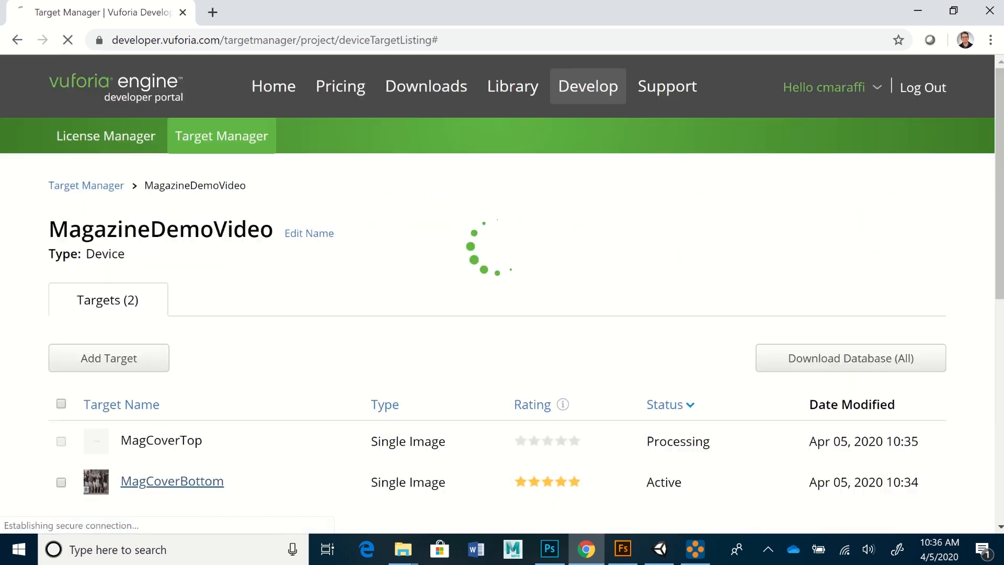
- Show MagCoverBottom's feature points, then return to the list and open MagCoverTop's details
{"action": "scroll", "coordinate": [502, 293], "scroll_direction": "down", "scroll_amount": 5}
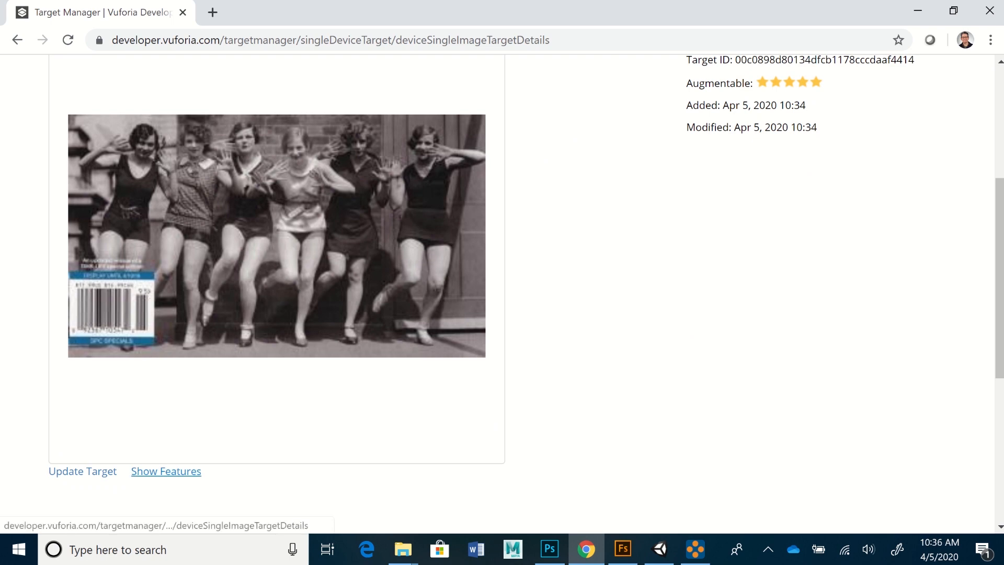
{"action": "left_click", "coordinate": [166, 471]}
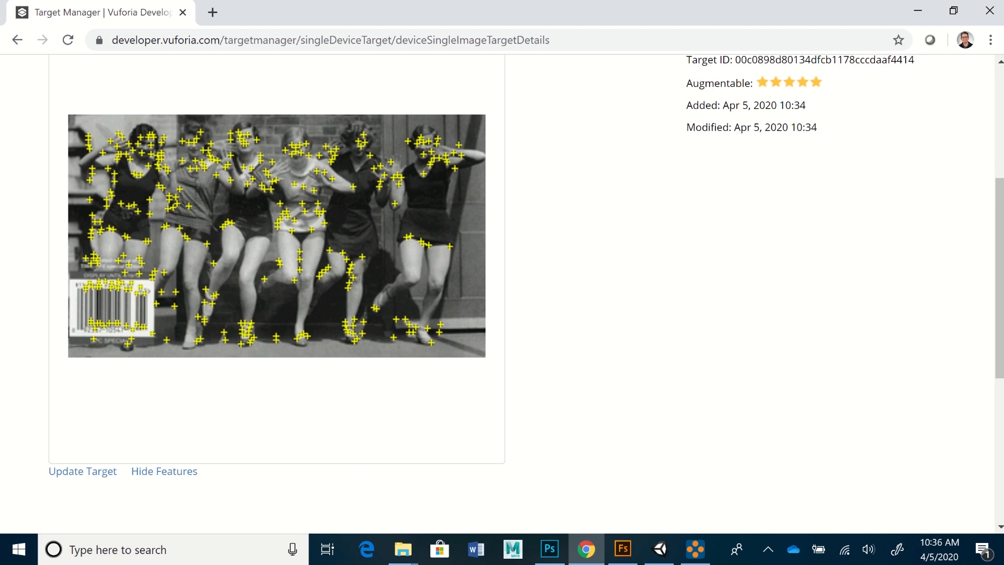
{"action": "left_click_drag", "start_coordinate": [999, 277], "coordinate": [999, 214]}
{"action": "left_click", "coordinate": [17, 40]}
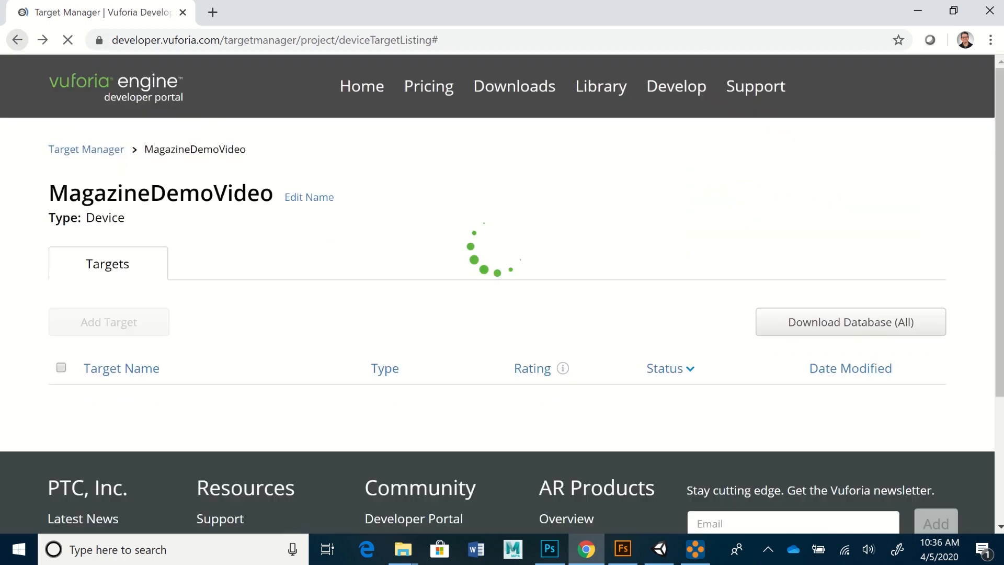
{"action": "left_click_drag", "start_coordinate": [999, 183], "coordinate": [999, 252]}
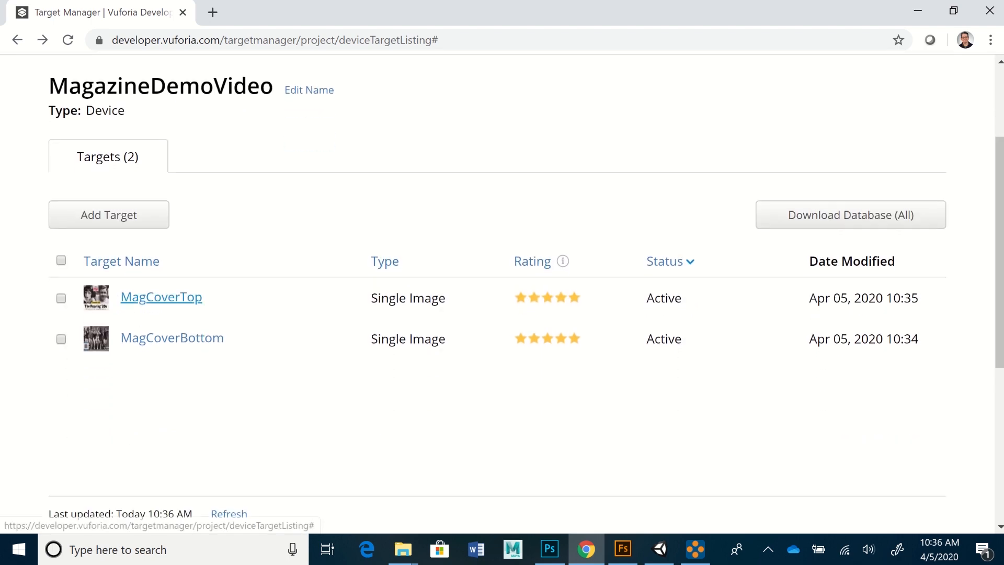
{"action": "left_click", "coordinate": [162, 297]}
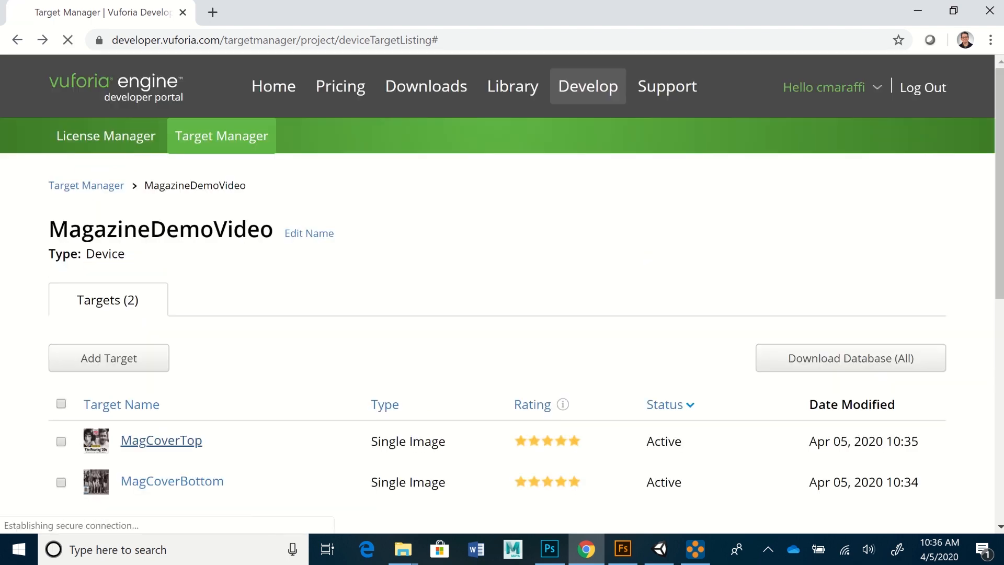
{"action": "scroll", "coordinate": [523, 293], "scroll_direction": "down", "scroll_amount": 5}
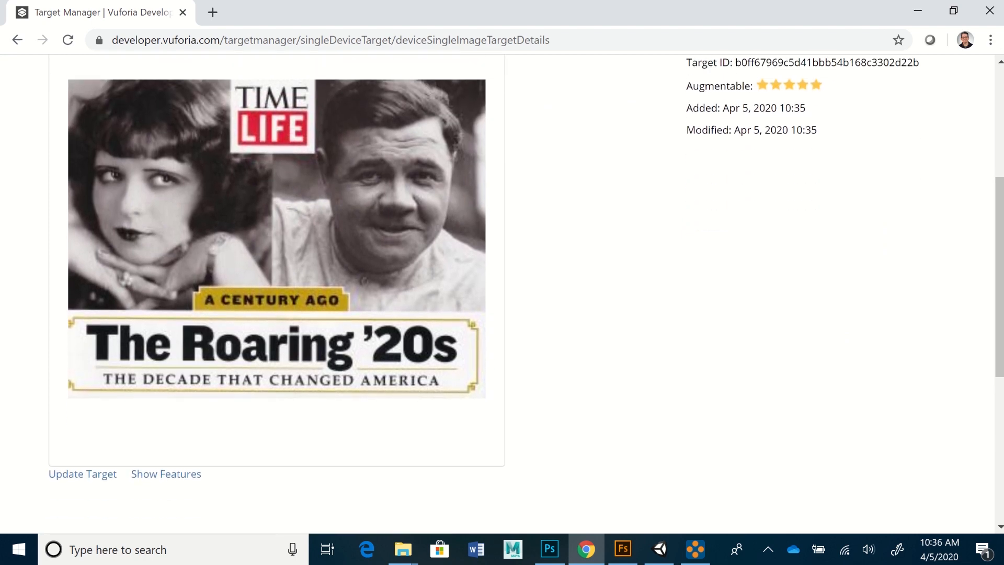
{"action": "left_click", "coordinate": [165, 477]}
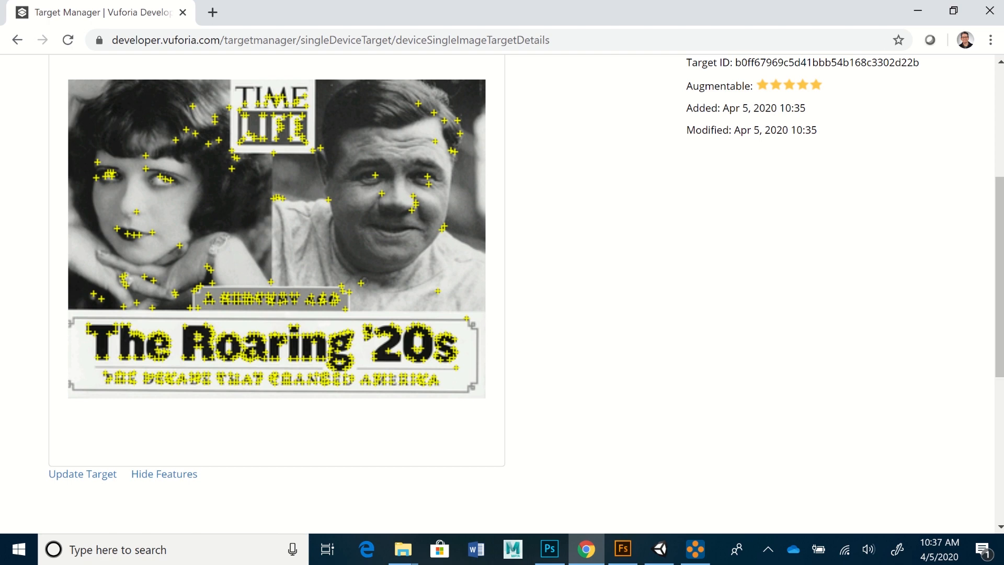
{"action": "scroll", "coordinate": [502, 293], "scroll_direction": "up", "scroll_amount": 3}
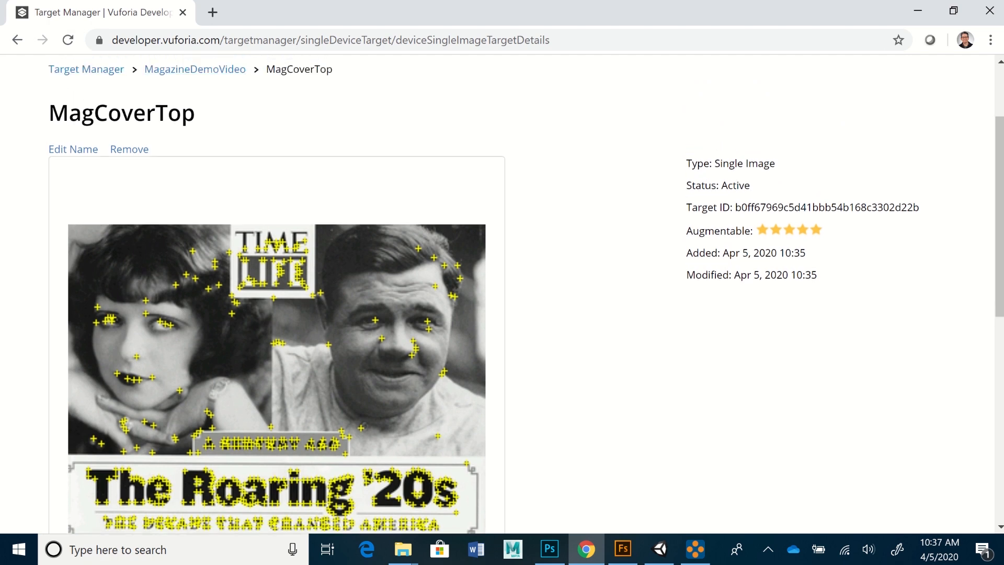
{"action": "left_click", "coordinate": [18, 39]}
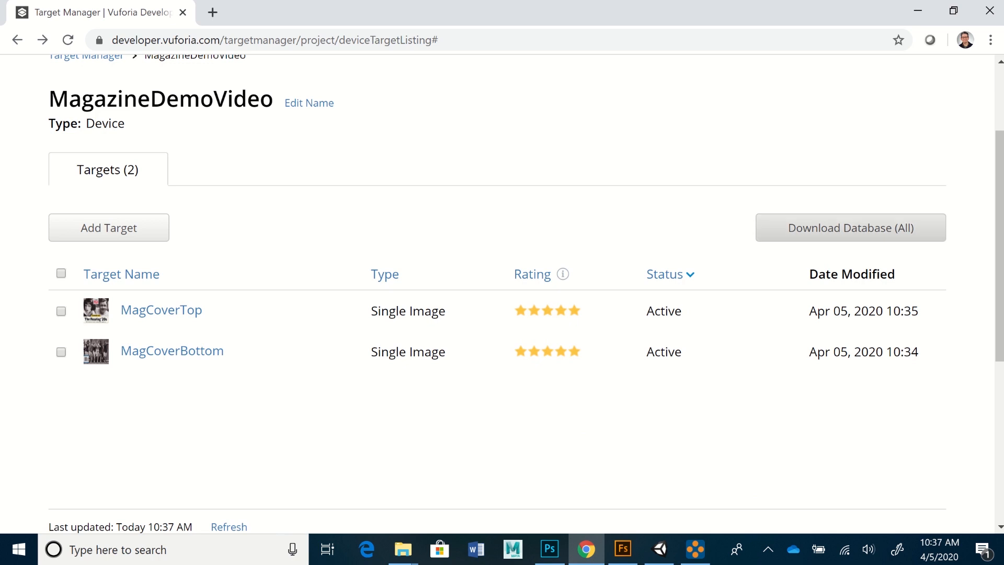
- Download the whole MagazineDemoVideo database for the Unity Editor platform
{"action": "left_click", "coordinate": [851, 227]}
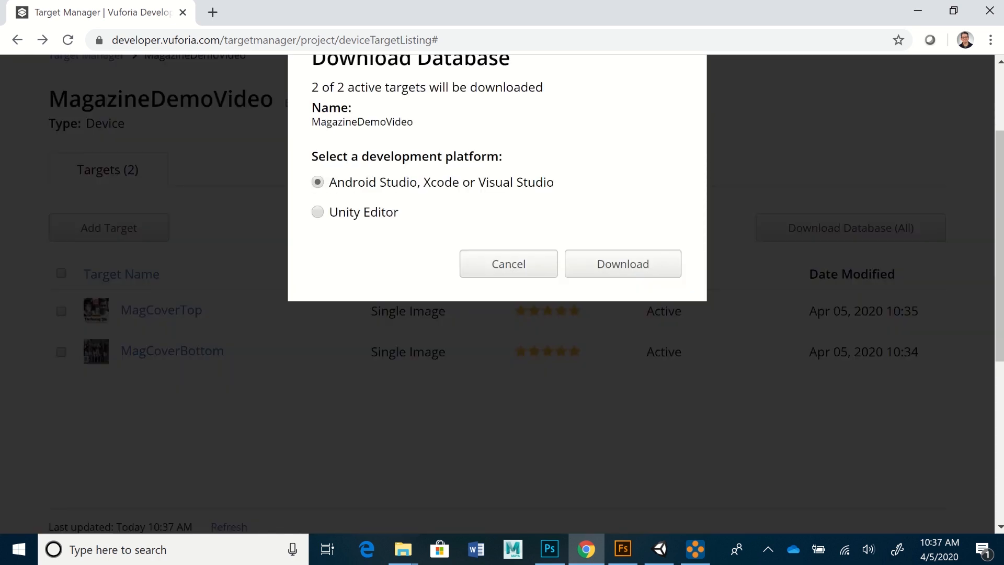
{"action": "left_click", "coordinate": [318, 212]}
{"action": "left_click", "coordinate": [623, 264]}
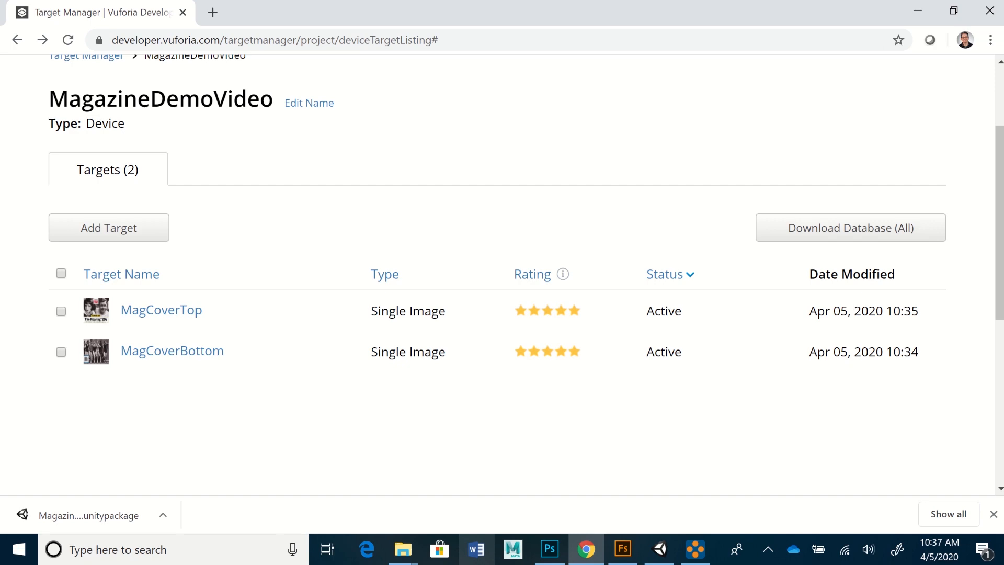
{"action": "mouse_move", "coordinate": [402, 549]}
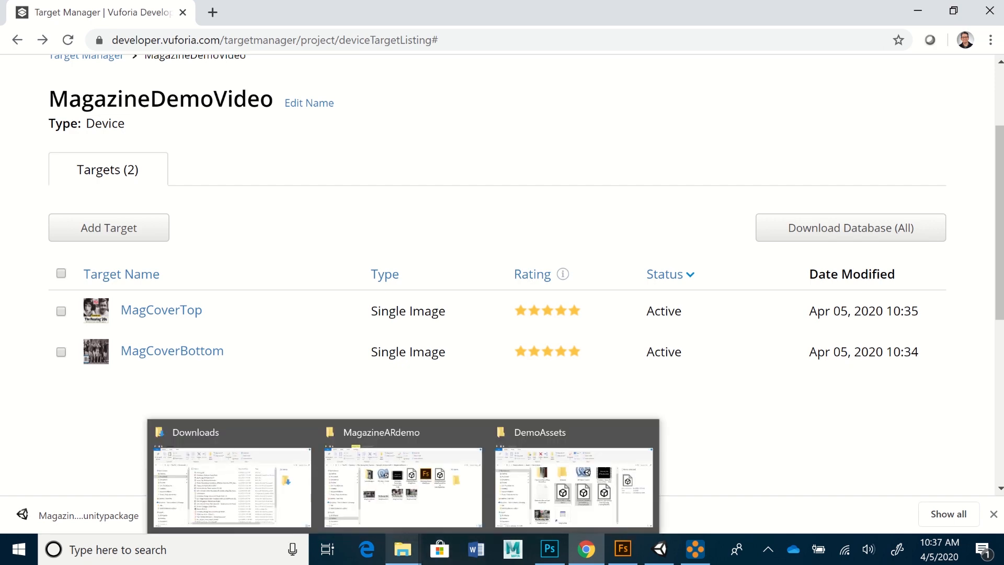
- Copy the 362 KB MagazineDemoVideo Unity package from Downloads into the MagazineARdemo folder
{"action": "left_click", "coordinate": [230, 487]}
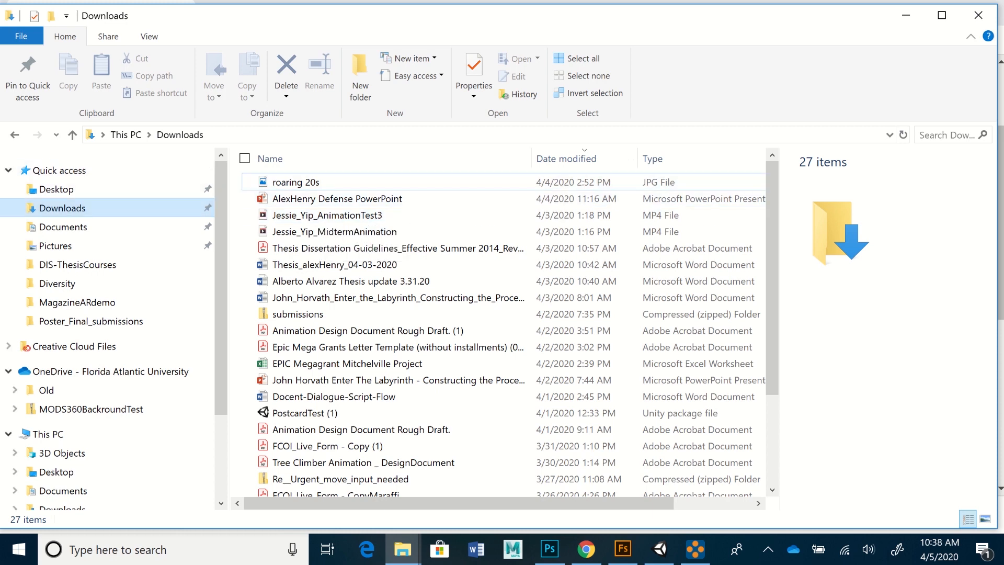
{"action": "right_click", "coordinate": [318, 183]}
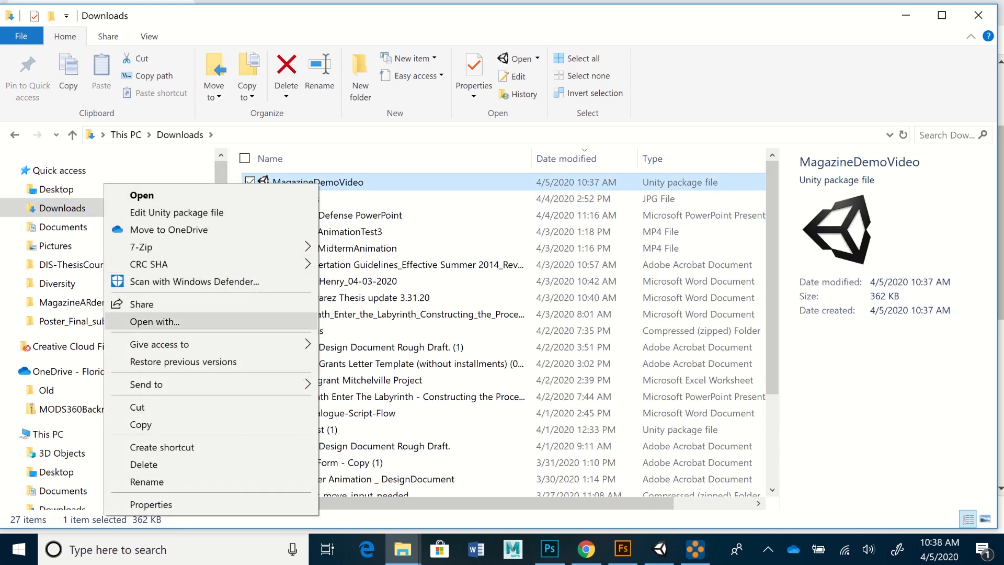
{"action": "left_click", "coordinate": [141, 424]}
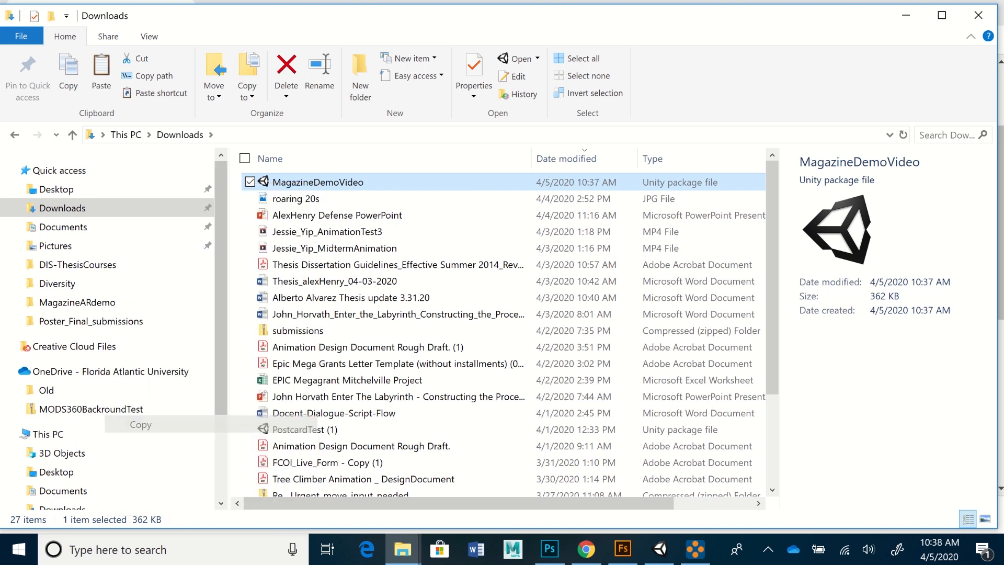
{"action": "mouse_move", "coordinate": [403, 550]}
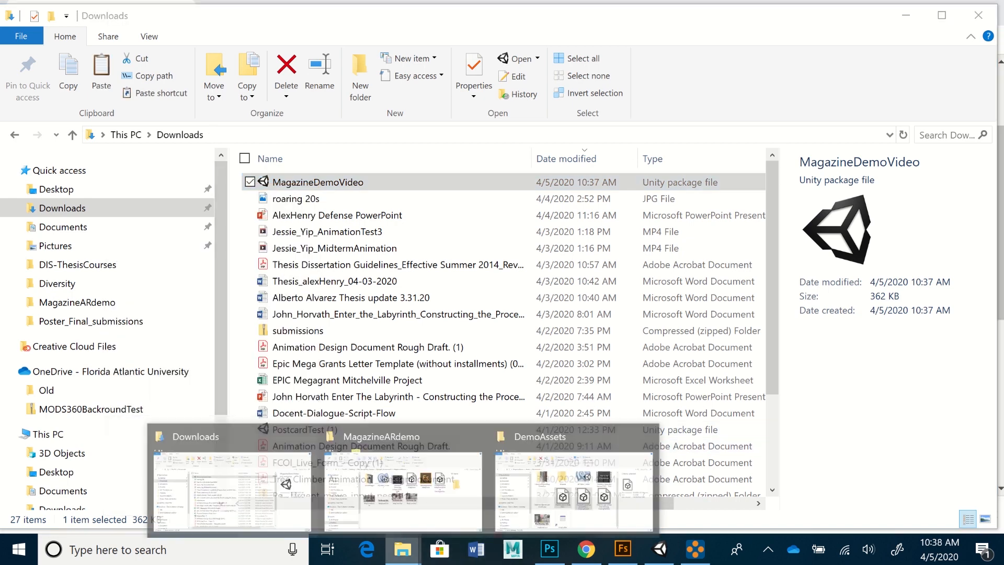
{"action": "left_click", "coordinate": [403, 481]}
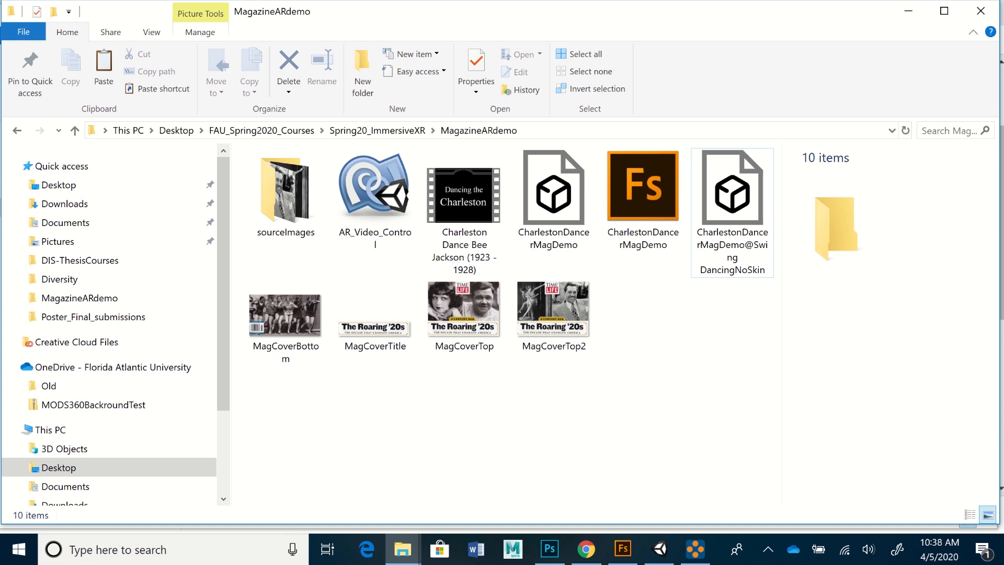
{"action": "right_click", "coordinate": [669, 347]}
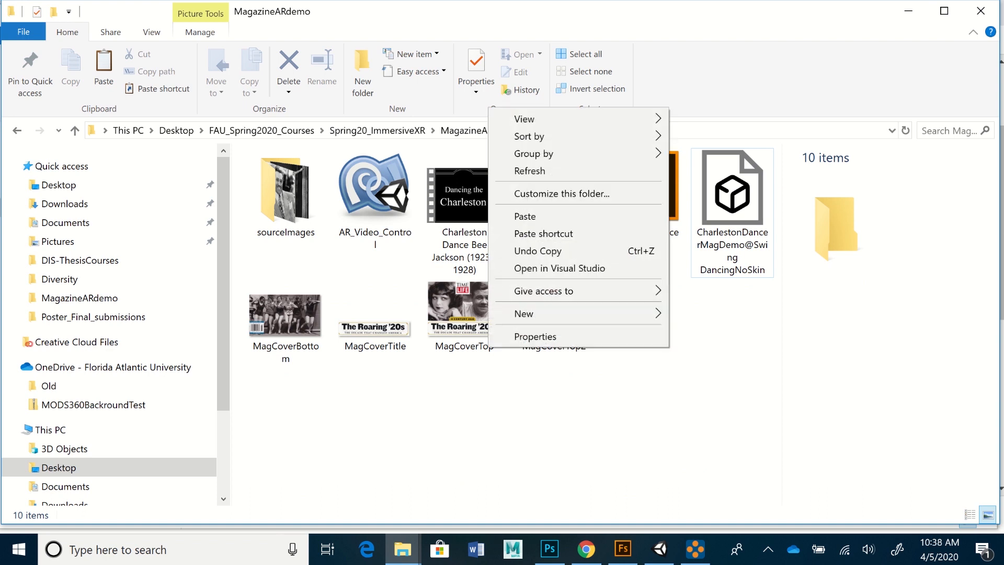
{"action": "left_click", "coordinate": [528, 216]}
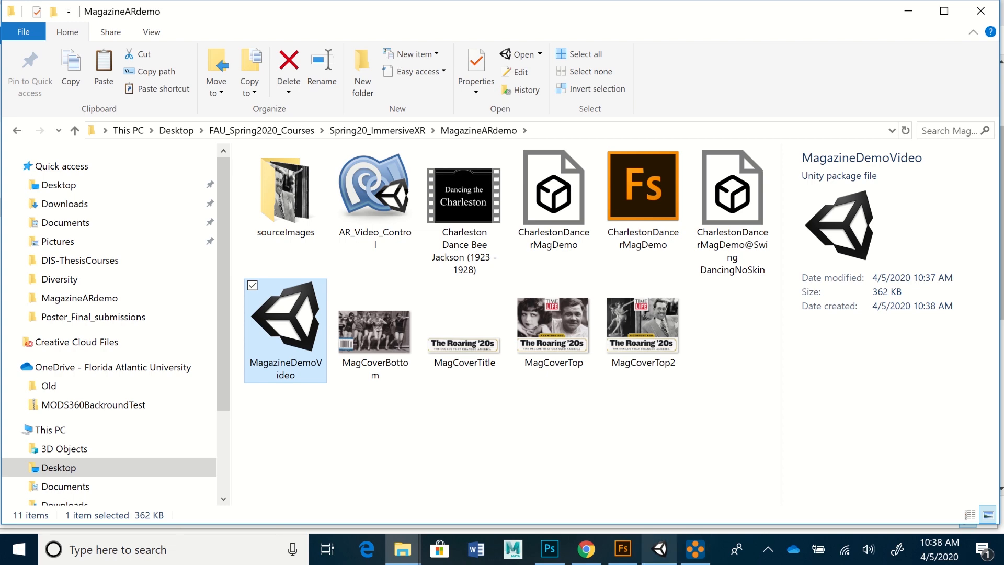
- Bring the MagazineDemo editor forward and close its window
{"action": "left_click", "coordinate": [660, 550]}
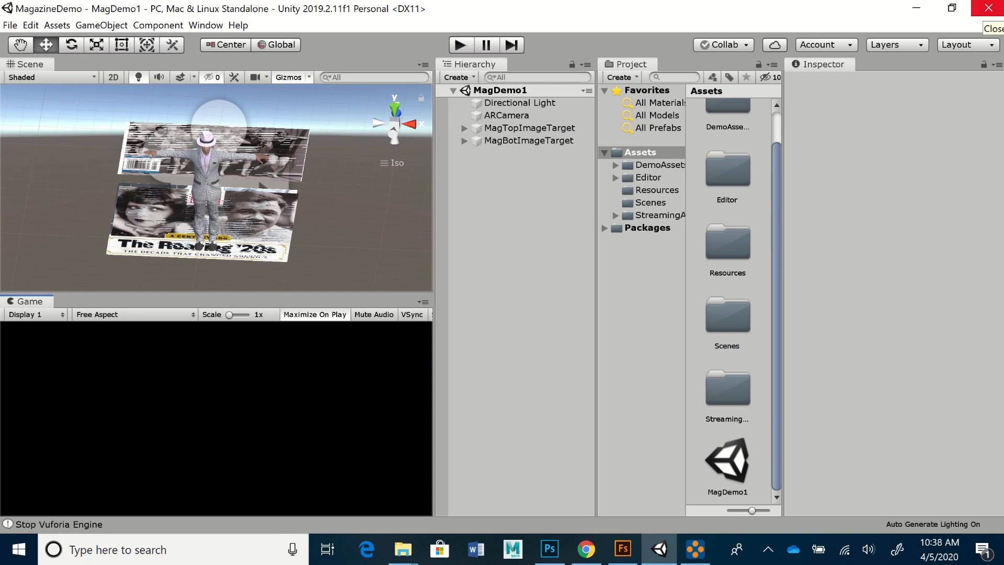
{"action": "left_click", "coordinate": [988, 8]}
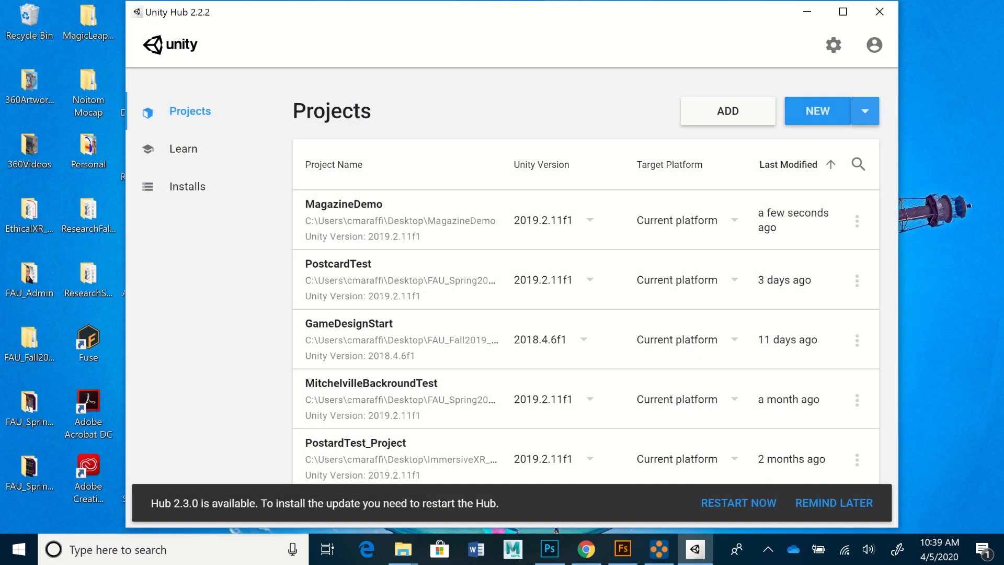
- Start a new project using Unity version 2019.2.11f1 from the NEW version list
{"action": "left_click", "coordinate": [865, 111]}
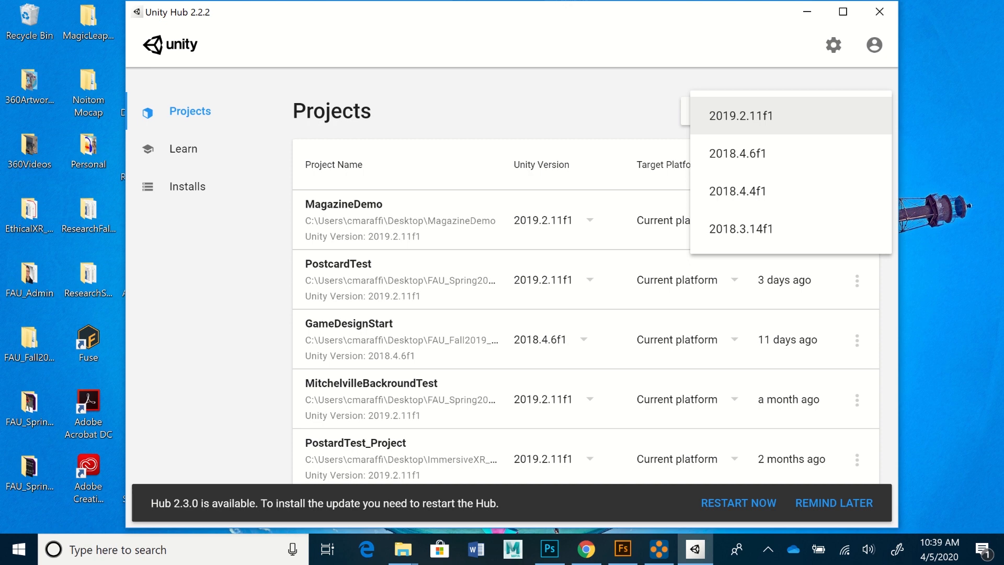
{"action": "left_click", "coordinate": [741, 116]}
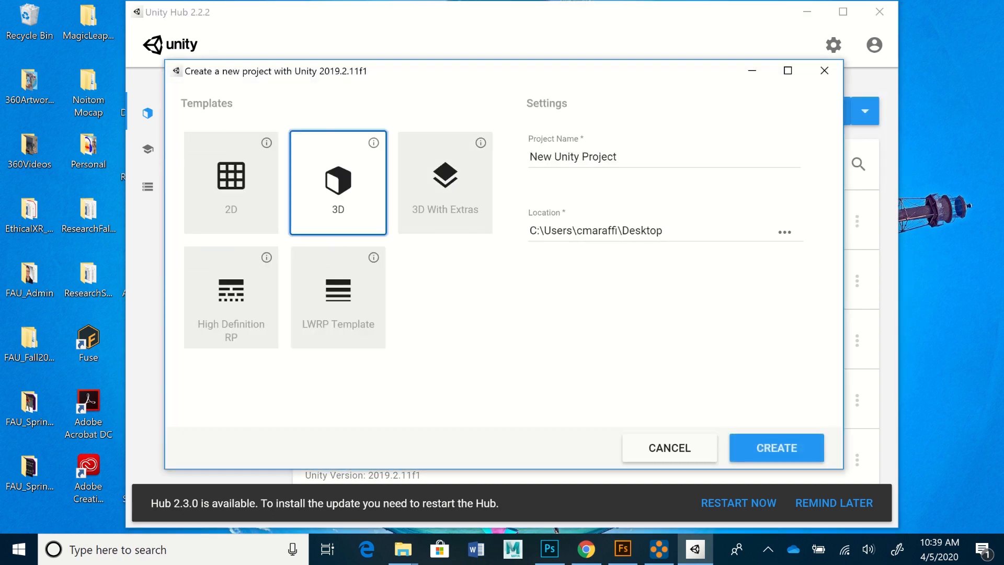
- Name the new 3D project MagazineDemoVideo and keep Desktop as its save location
{"action": "left_click", "coordinate": [570, 157]}
{"action": "key", "text": "ctrl+a"}
{"action": "type", "text": "MagazineDemo"}
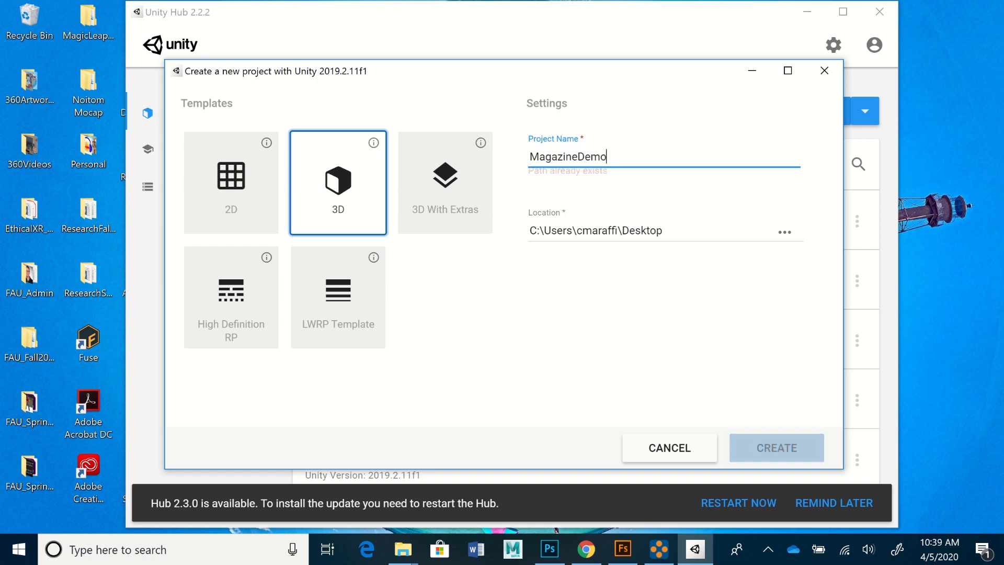
{"action": "type", "text": "Video"}
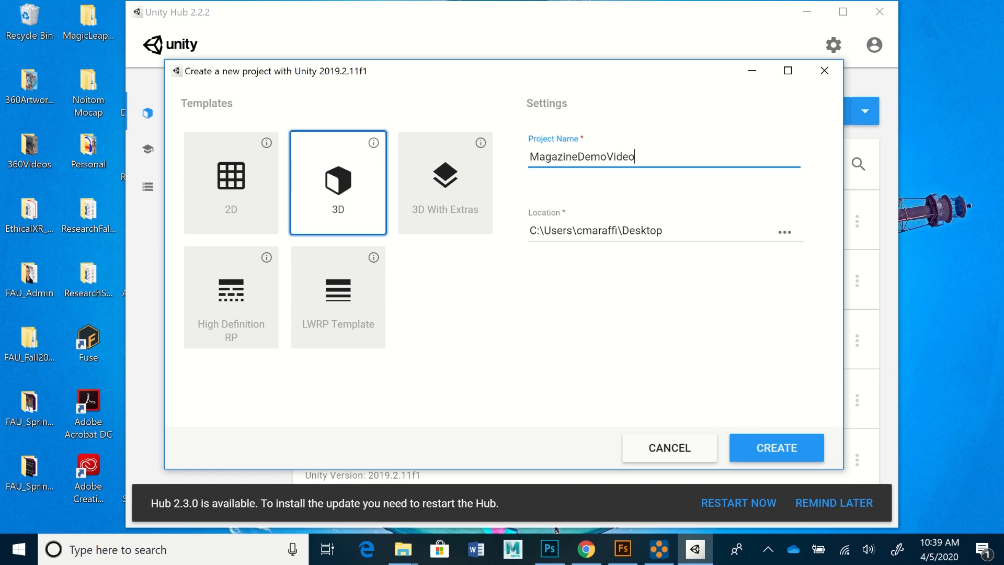
{"action": "left_click", "coordinate": [784, 232]}
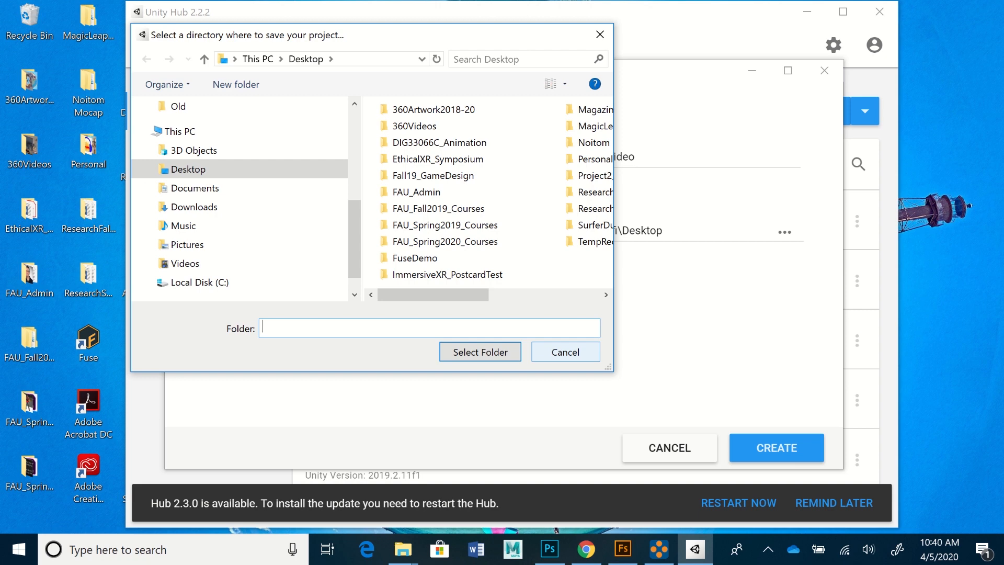
{"action": "left_click", "coordinate": [566, 352]}
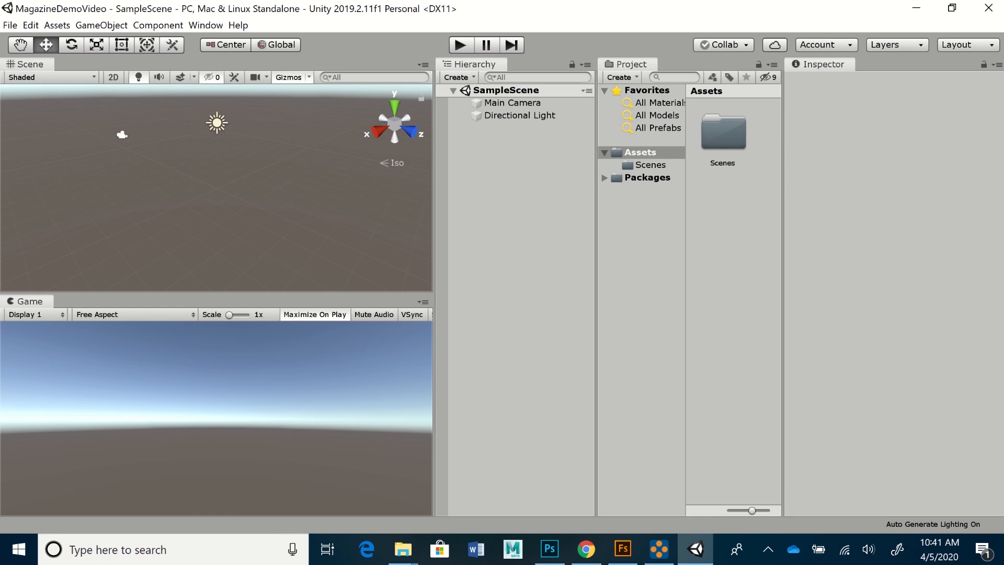
- Switch the editor layout to Default, then to the 2 by 3 layout
{"action": "left_click", "coordinate": [206, 25]}
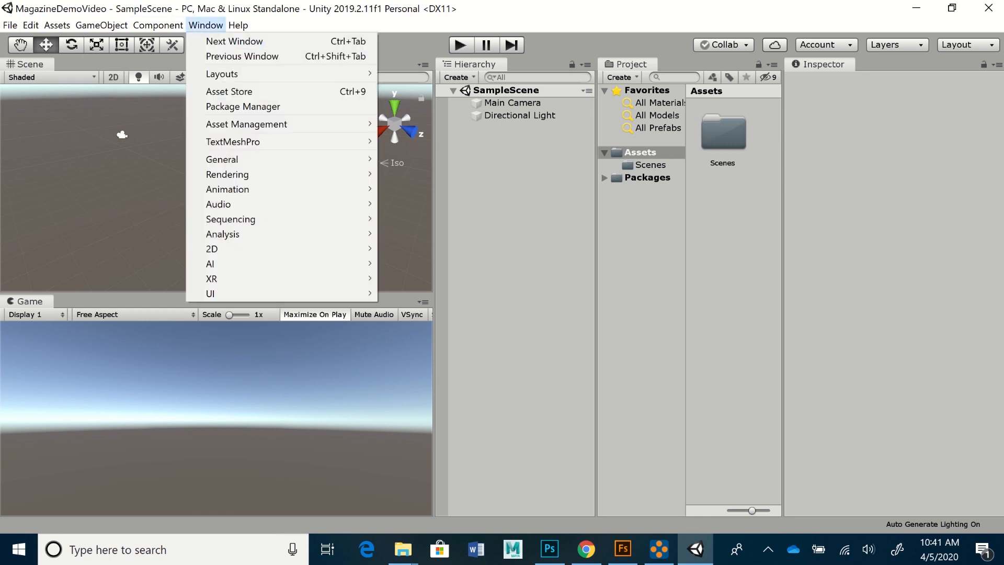
{"action": "mouse_move", "coordinate": [219, 74]}
{"action": "left_click", "coordinate": [418, 102]}
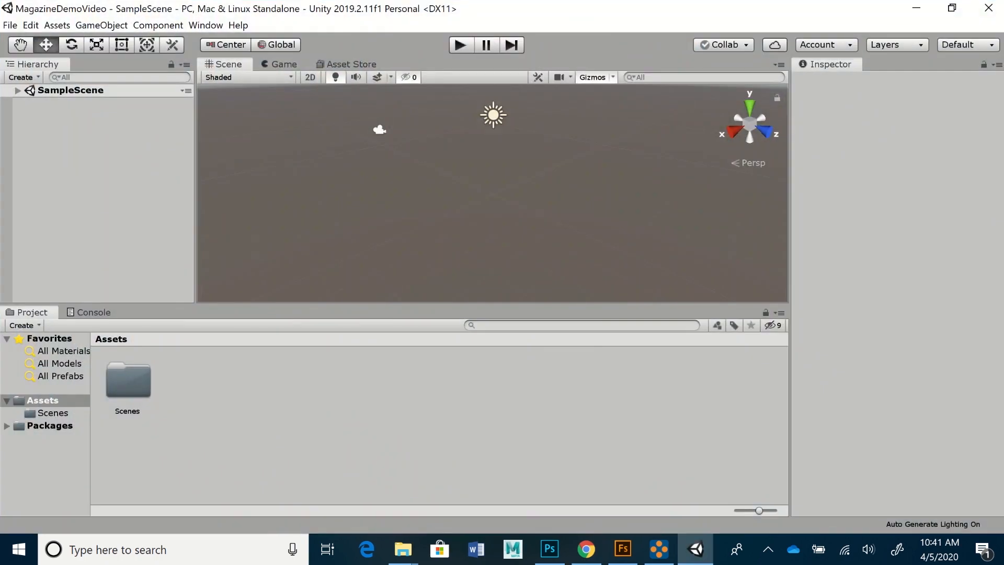
{"action": "left_click", "coordinate": [205, 25]}
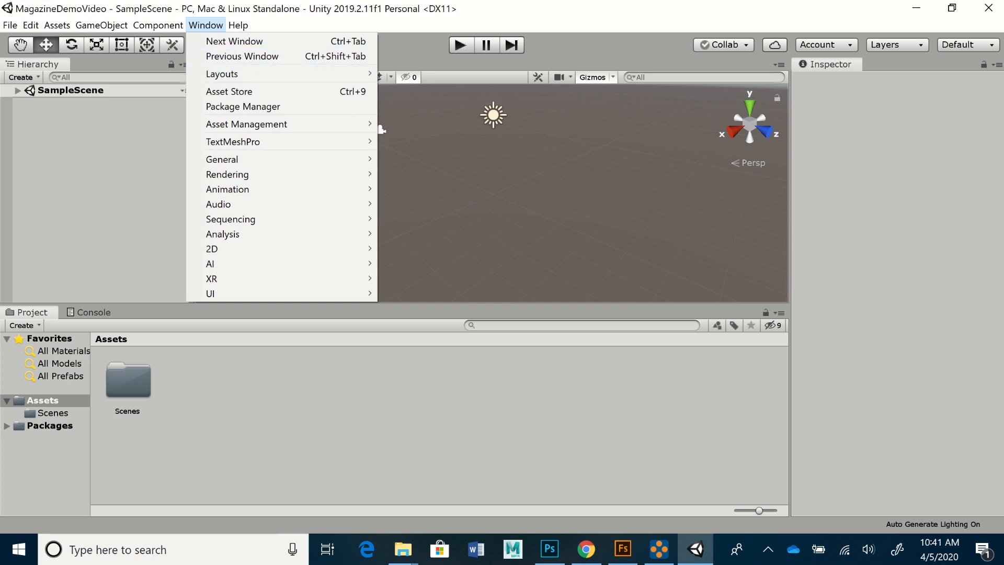
{"action": "mouse_move", "coordinate": [222, 74]}
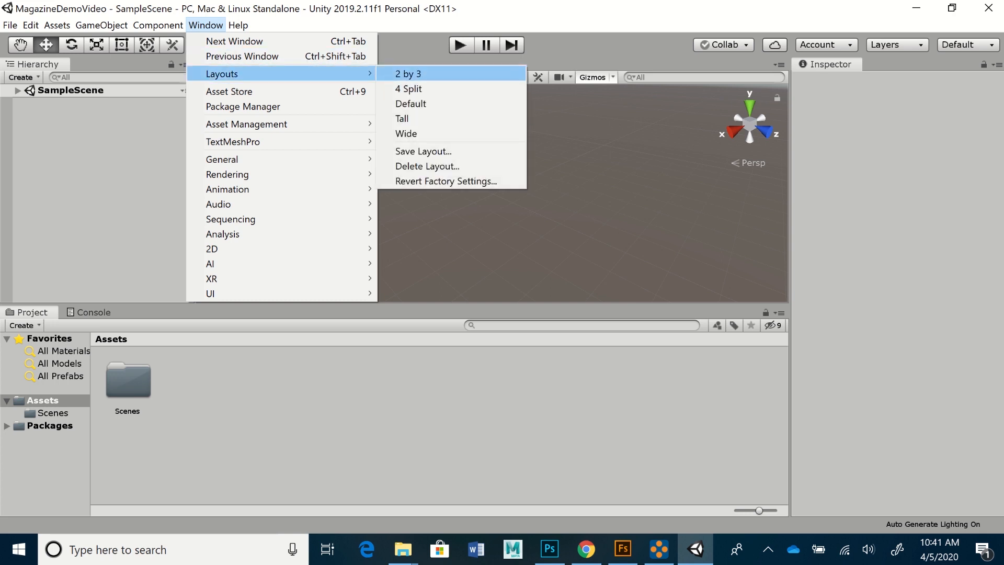
{"action": "left_click", "coordinate": [408, 74]}
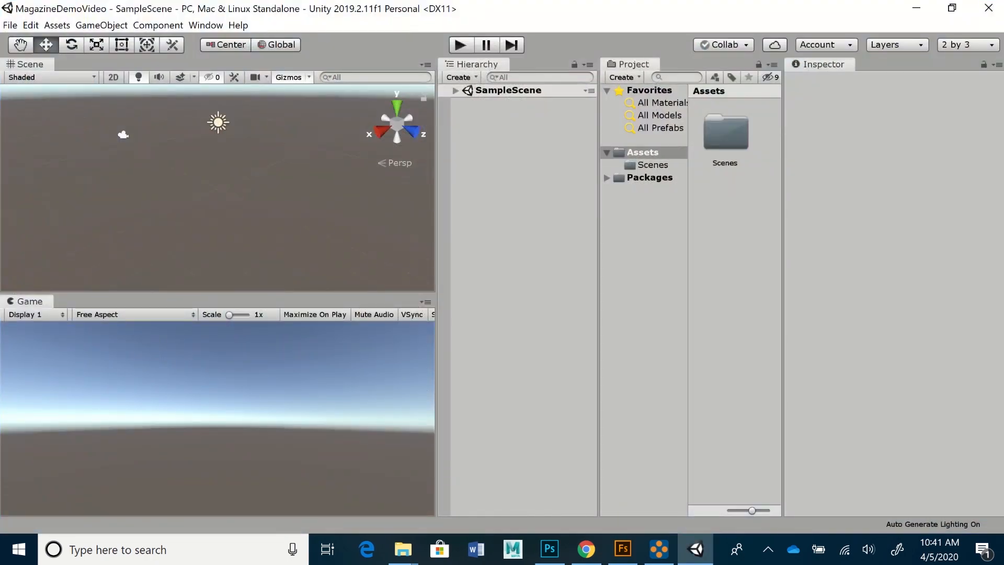
- Turn on Maximize On Play, expand SampleScene, and briefly expand the Packages folder
{"action": "left_click_drag", "start_coordinate": [217, 188], "coordinate": [227, 208], "text": "alt"}
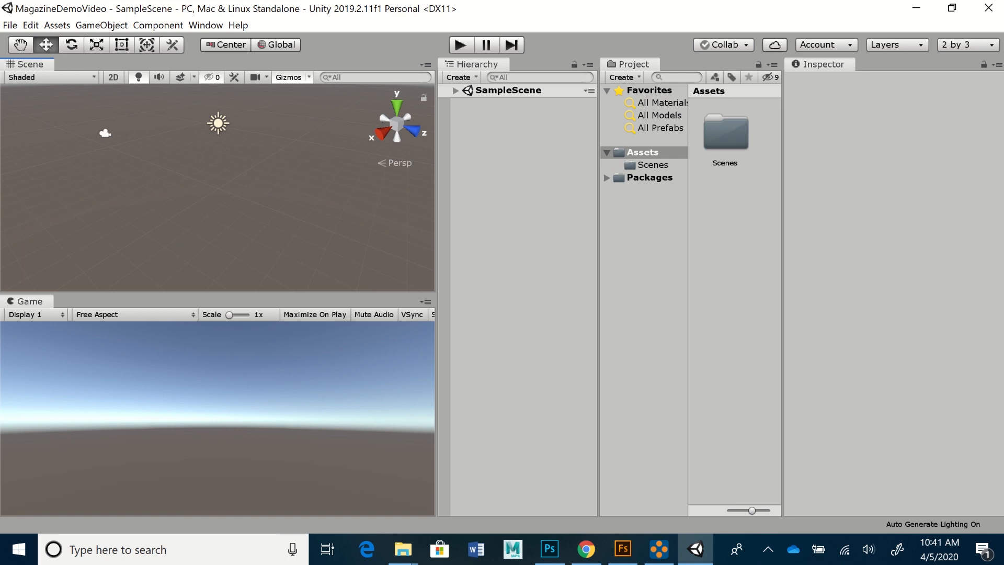
{"action": "left_click", "coordinate": [315, 315]}
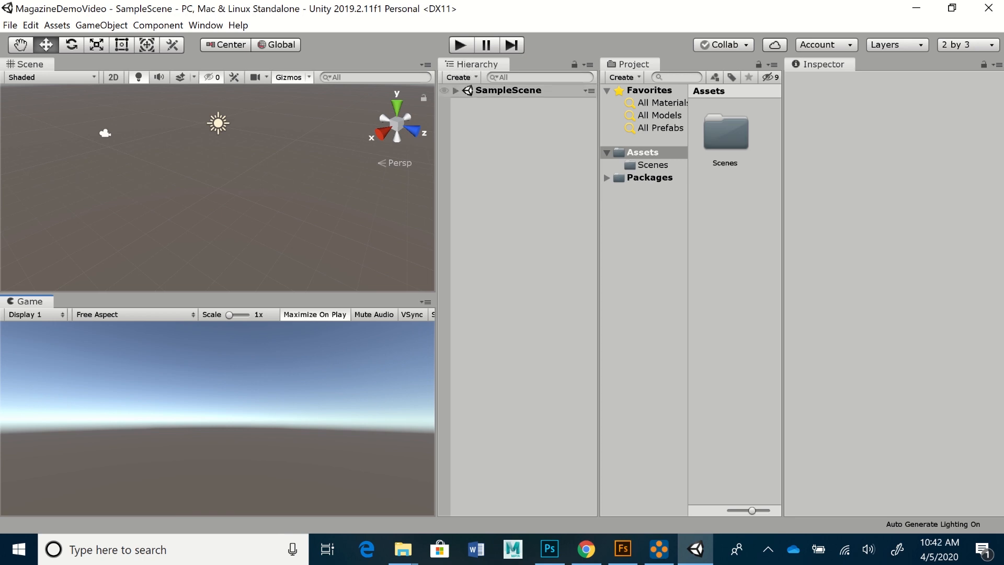
{"action": "left_click", "coordinate": [455, 90]}
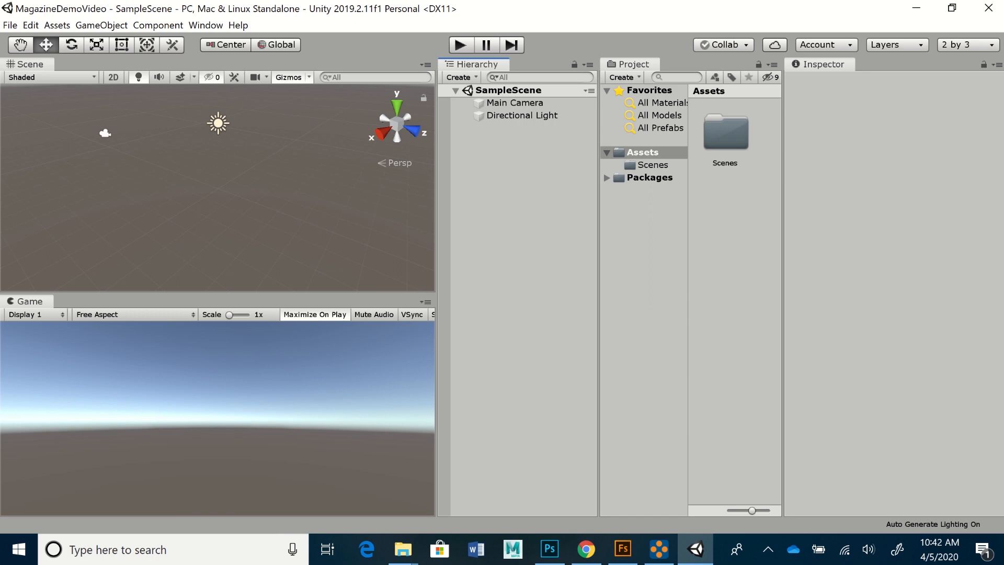
{"action": "left_click", "coordinate": [607, 178]}
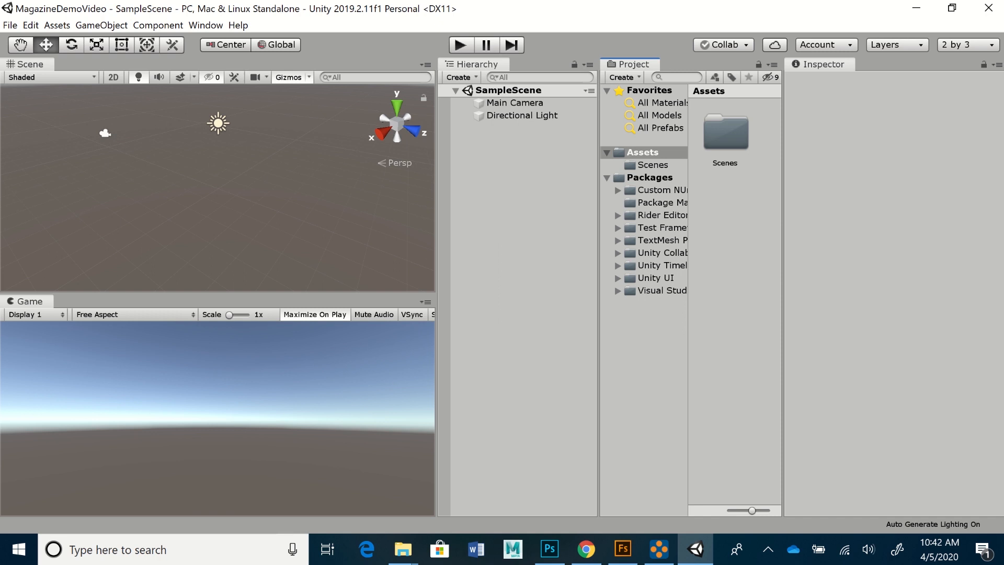
{"action": "left_click", "coordinate": [607, 178]}
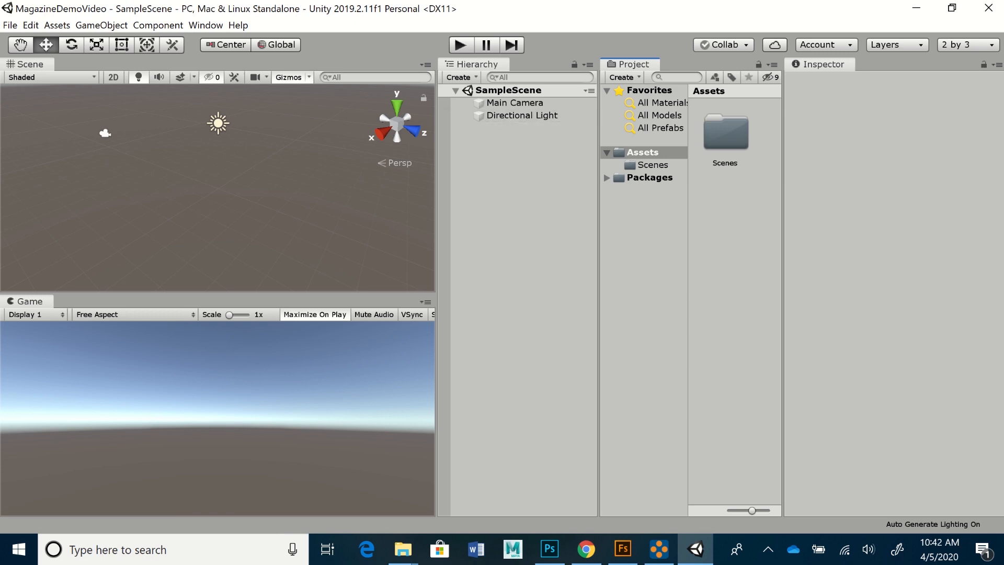
- Select Main Camera and widen the Inspector to view its transform and camera settings
{"action": "left_click", "coordinate": [515, 103]}
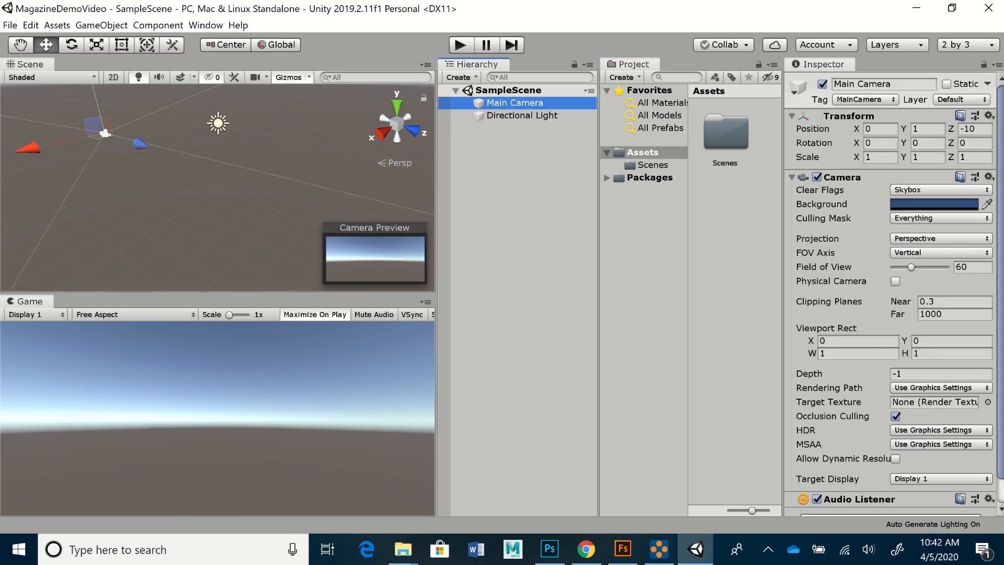
{"action": "left_click_drag", "start_coordinate": [783, 293], "coordinate": [760, 293]}
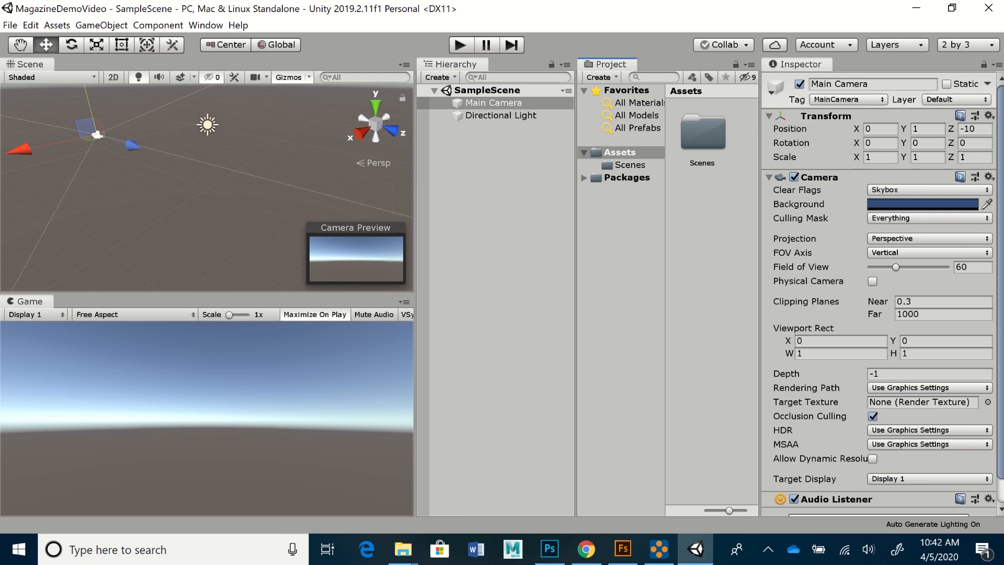
{"action": "left_click", "coordinate": [440, 77]}
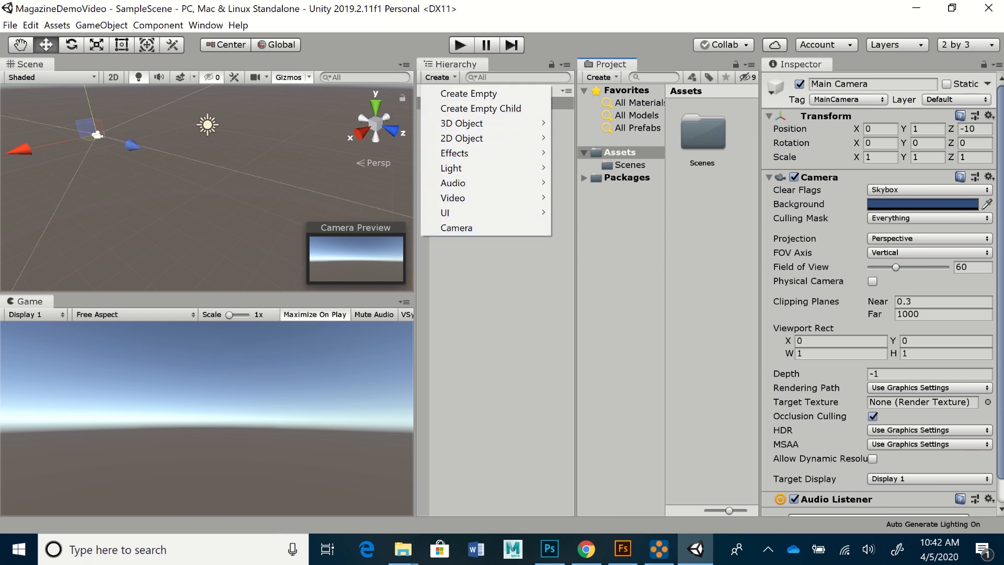
{"action": "key", "text": "Escape"}
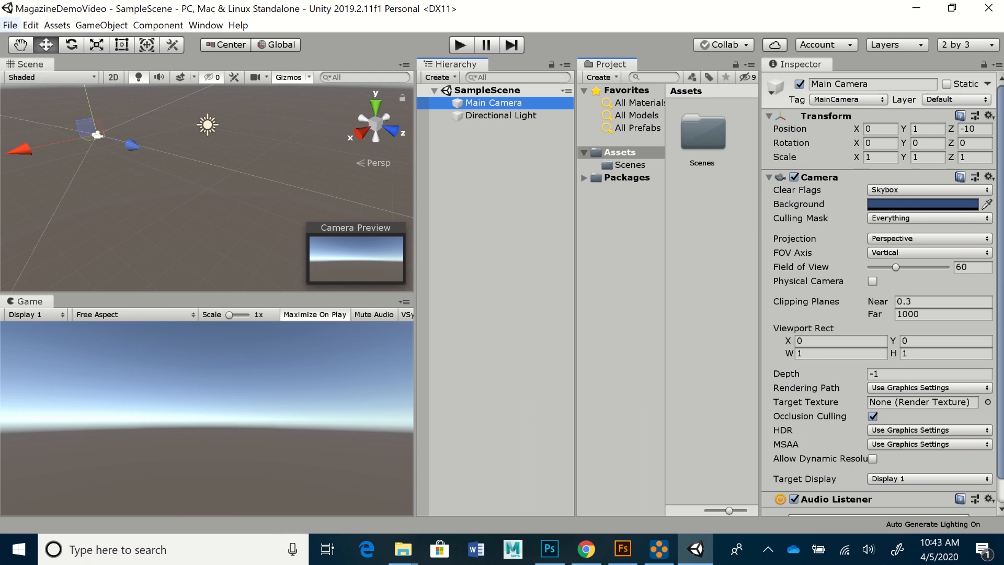
{"action": "left_click", "coordinate": [10, 25]}
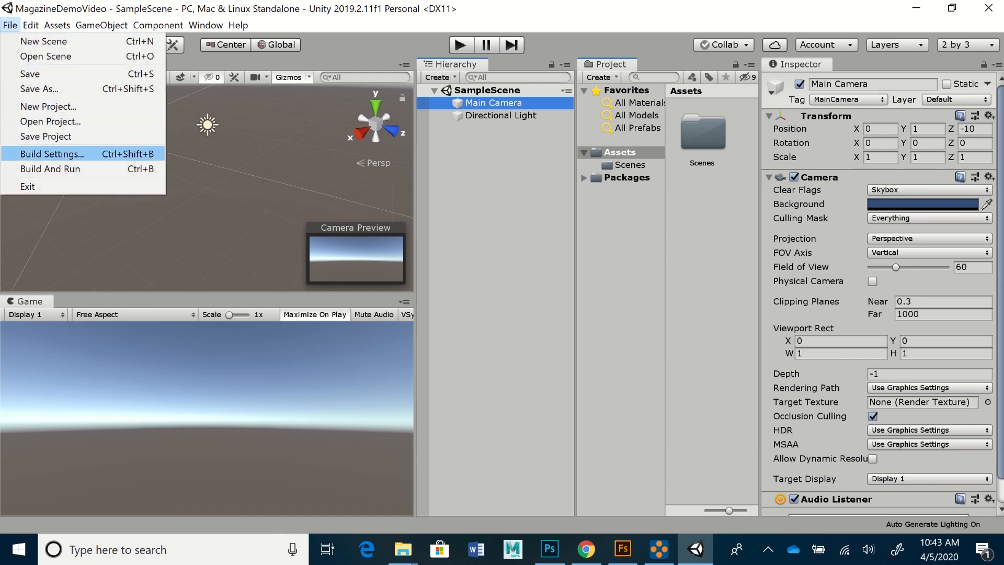
- Open Build Settings and go to the Player page of Project Settings
{"action": "left_click", "coordinate": [52, 154]}
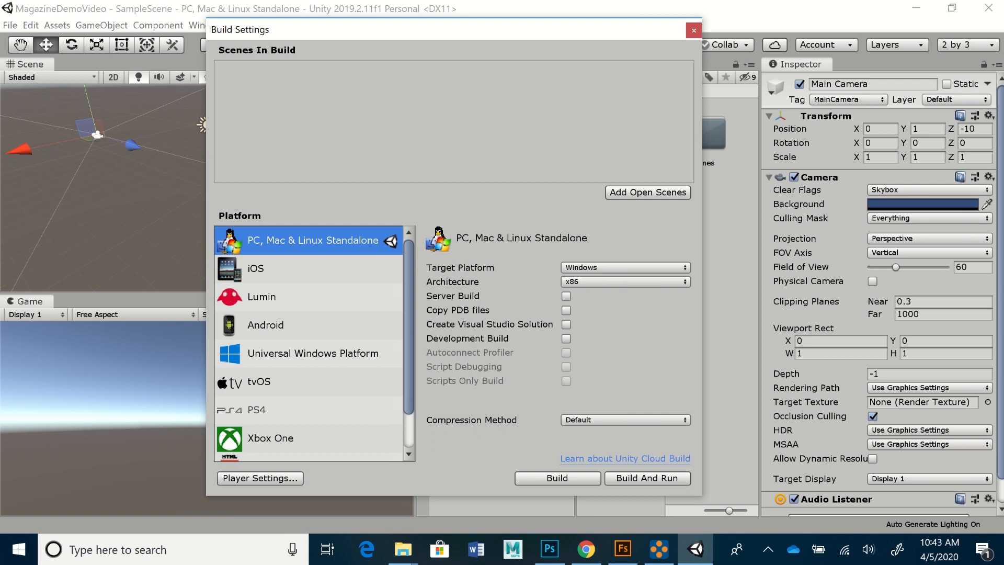
{"action": "left_click", "coordinate": [260, 478]}
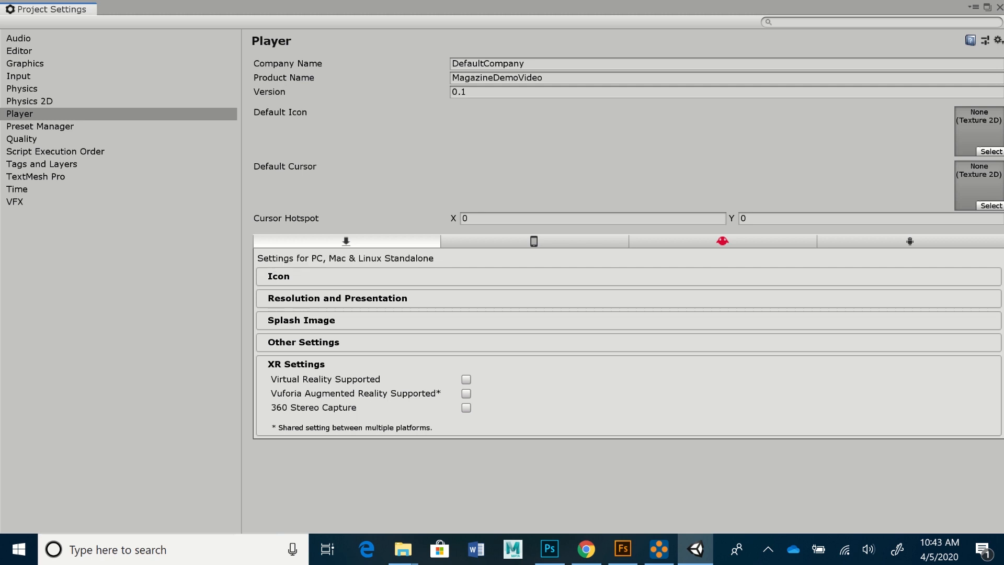
- Tick Vuforia Augmented Reality Supported, review iOS and Android, then close both settings windows
{"action": "left_click", "coordinate": [466, 394]}
{"action": "left_click", "coordinate": [534, 241]}
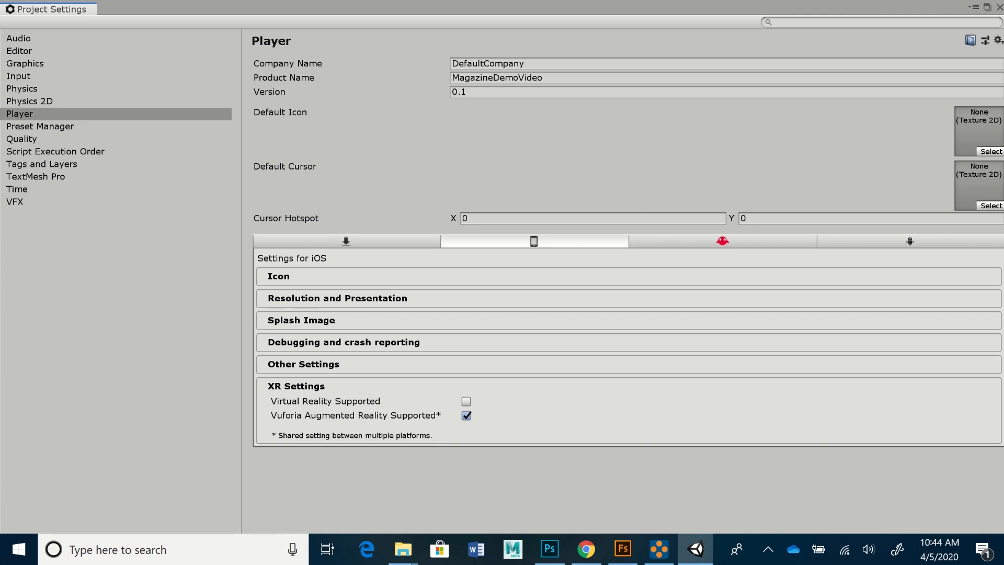
{"action": "left_click", "coordinate": [910, 241]}
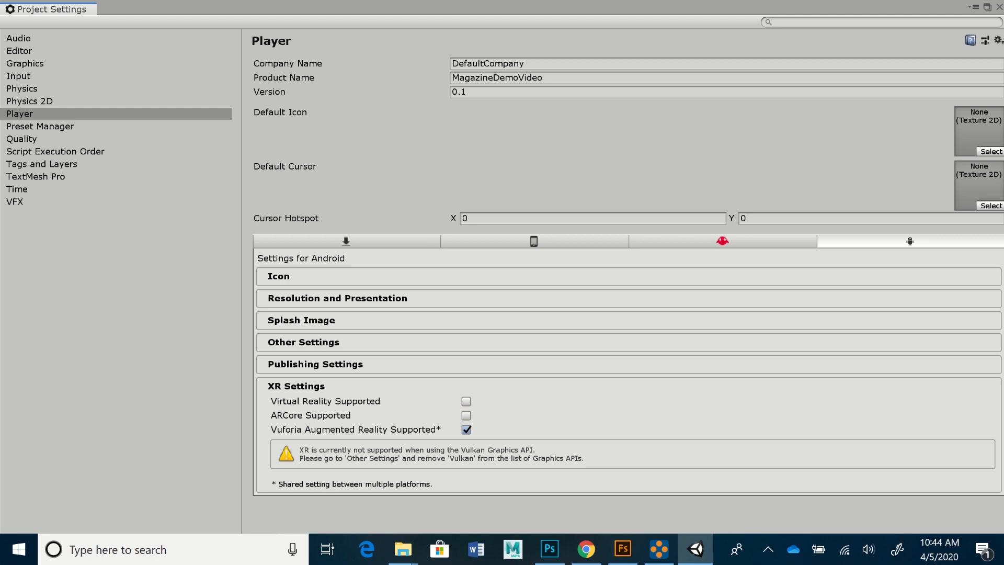
{"action": "left_click", "coordinate": [999, 7]}
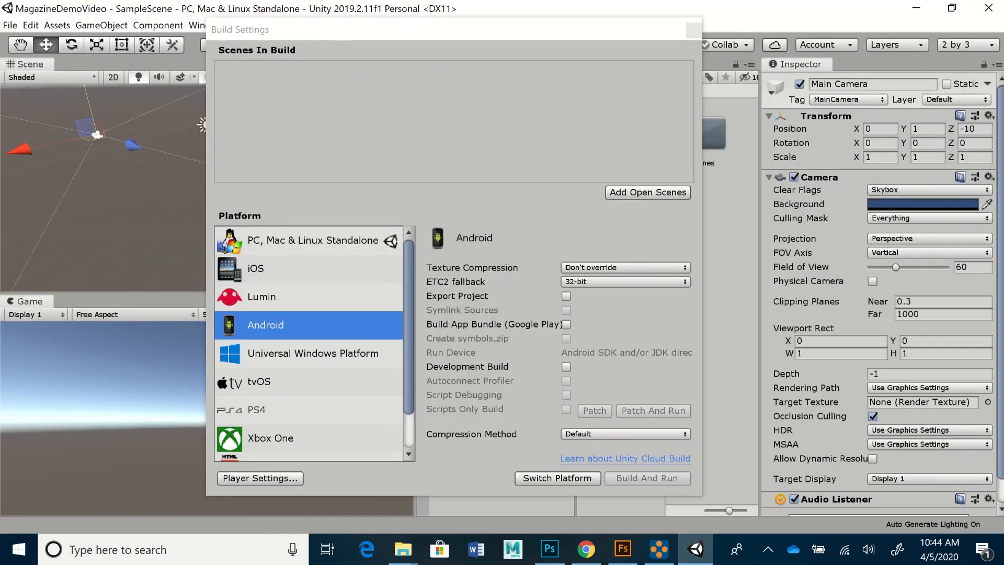
{"action": "left_click_drag", "start_coordinate": [454, 30], "coordinate": [442, 30]}
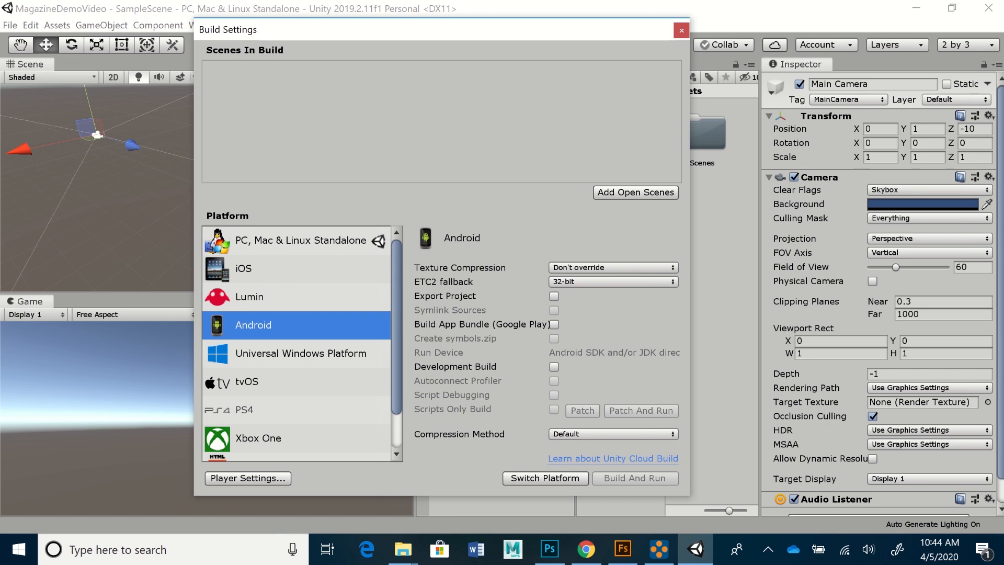
{"action": "left_click", "coordinate": [681, 30]}
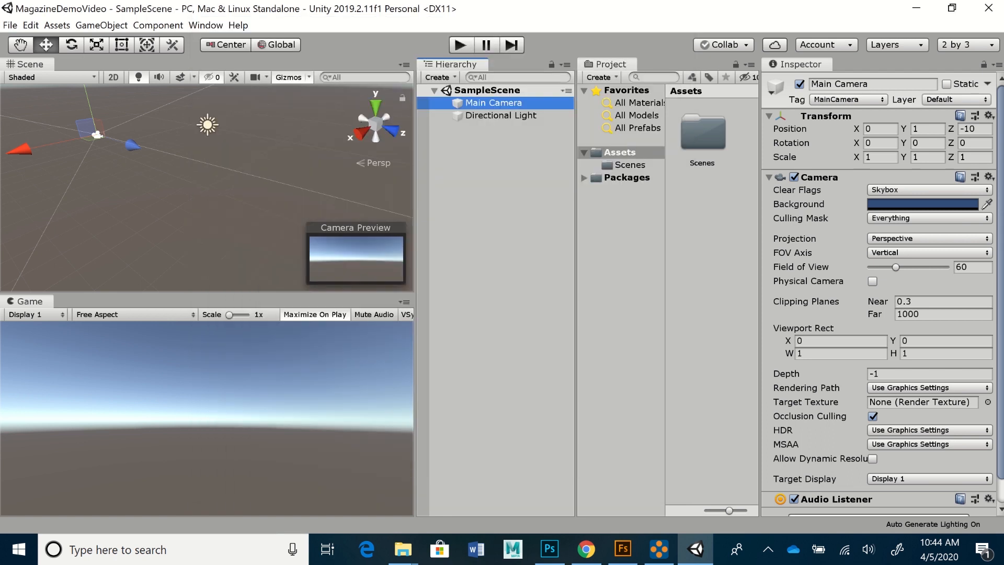
- Add a Vuforia Engine AR Camera to SampleScene from the Hierarchy's Create menu
{"action": "left_click", "coordinate": [438, 77]}
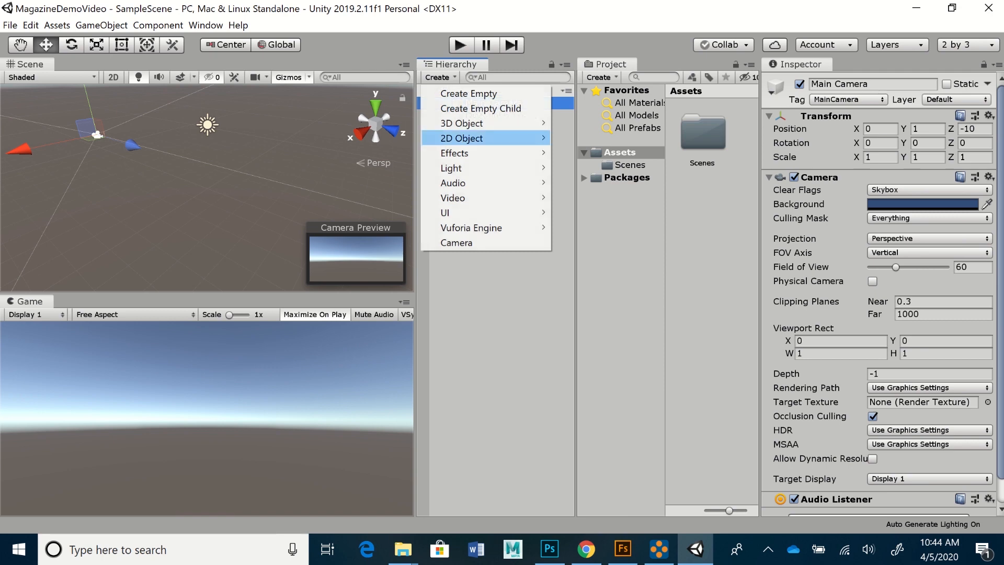
{"action": "mouse_move", "coordinate": [471, 228]}
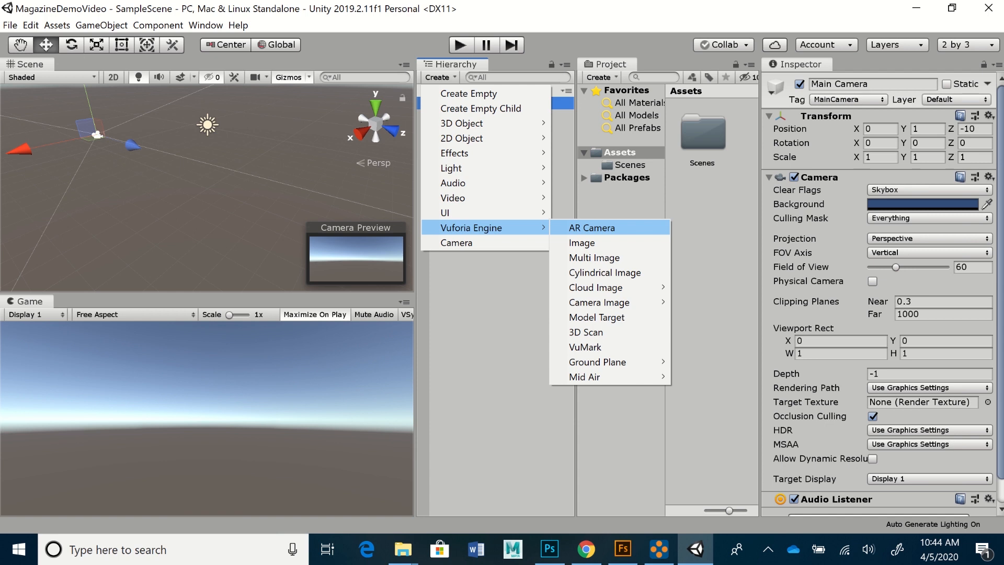
{"action": "left_click", "coordinate": [591, 228]}
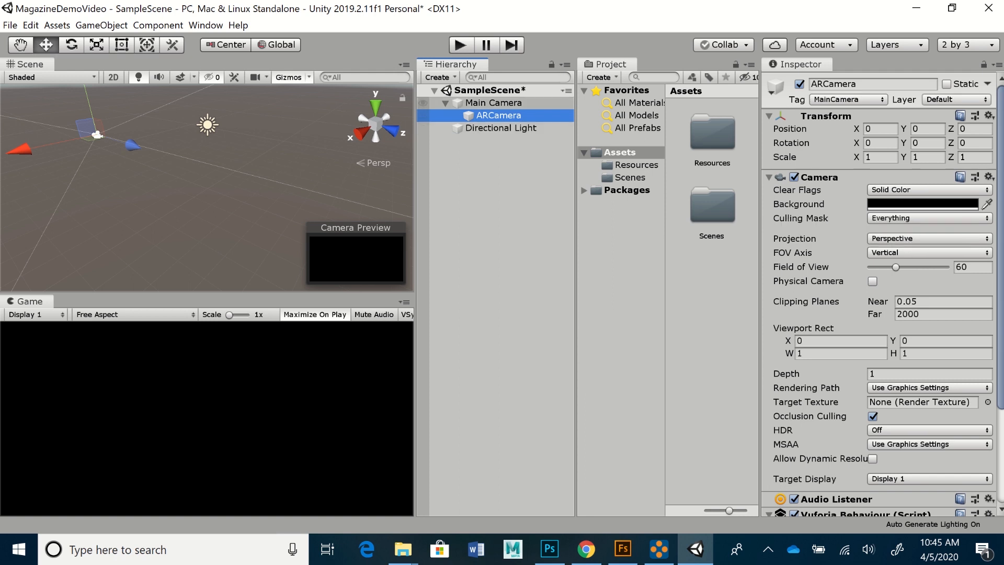
- Move ARCamera to the Hierarchy root and delete the original Main Camera
{"action": "left_click", "coordinate": [494, 103]}
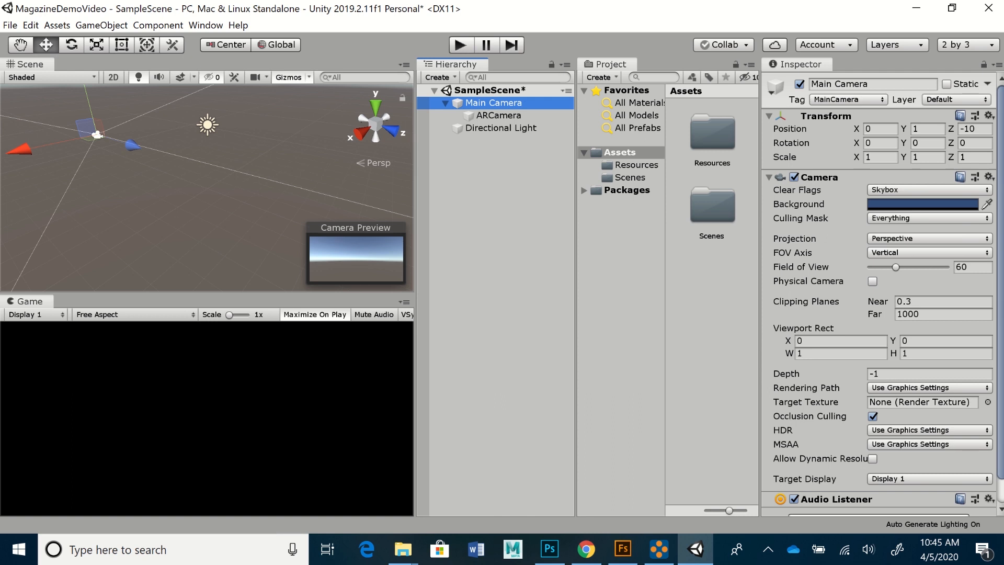
{"action": "key", "text": "Delete"}
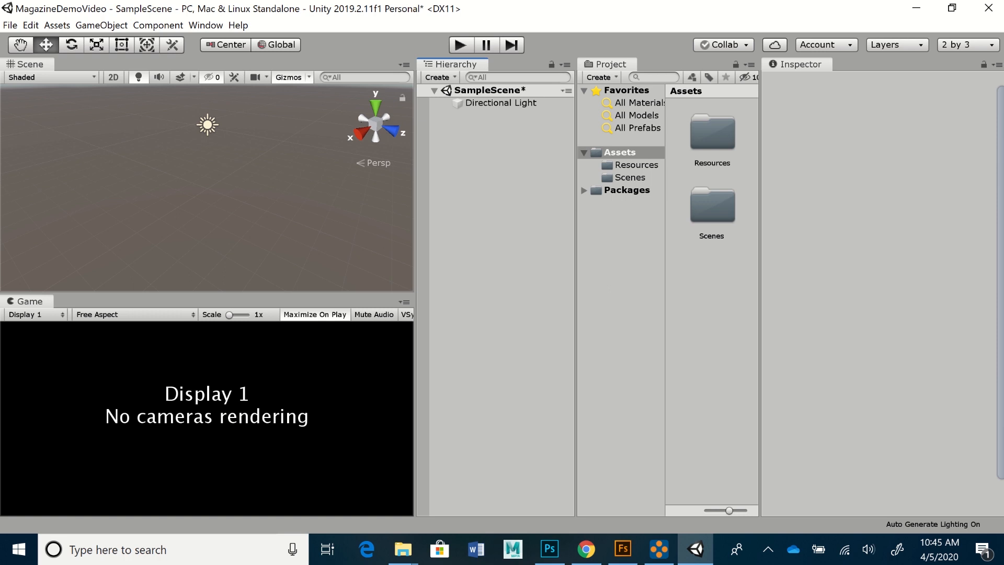
{"action": "key", "text": "ctrl+z"}
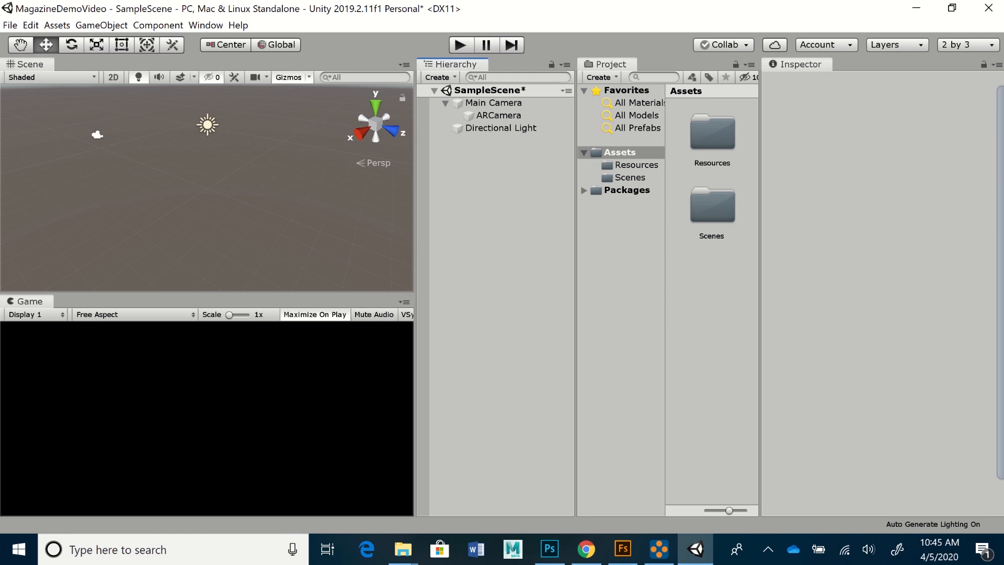
{"action": "left_click", "coordinate": [499, 116]}
{"action": "left_click_drag", "start_coordinate": [499, 115], "coordinate": [494, 152]}
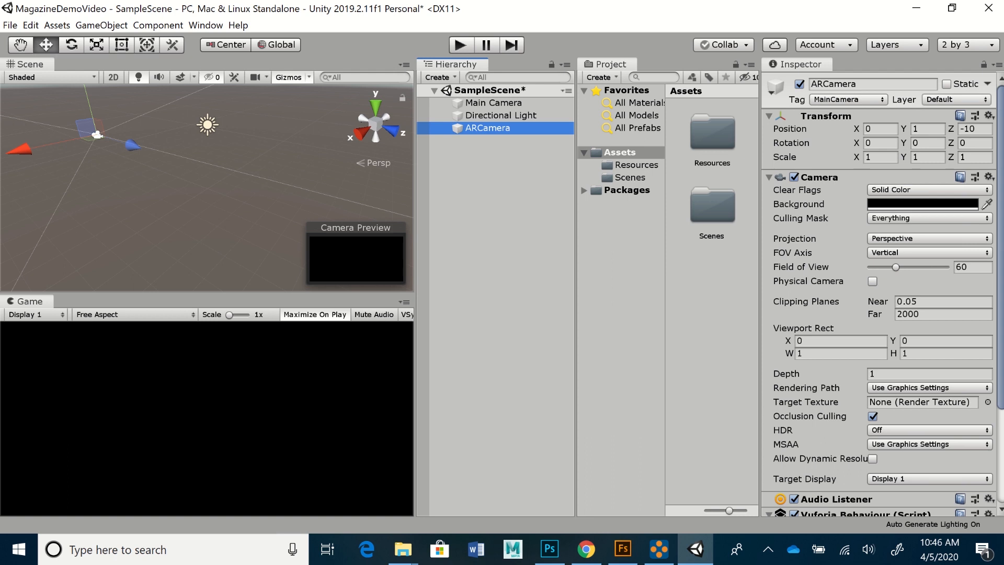
{"action": "left_click", "coordinate": [494, 103]}
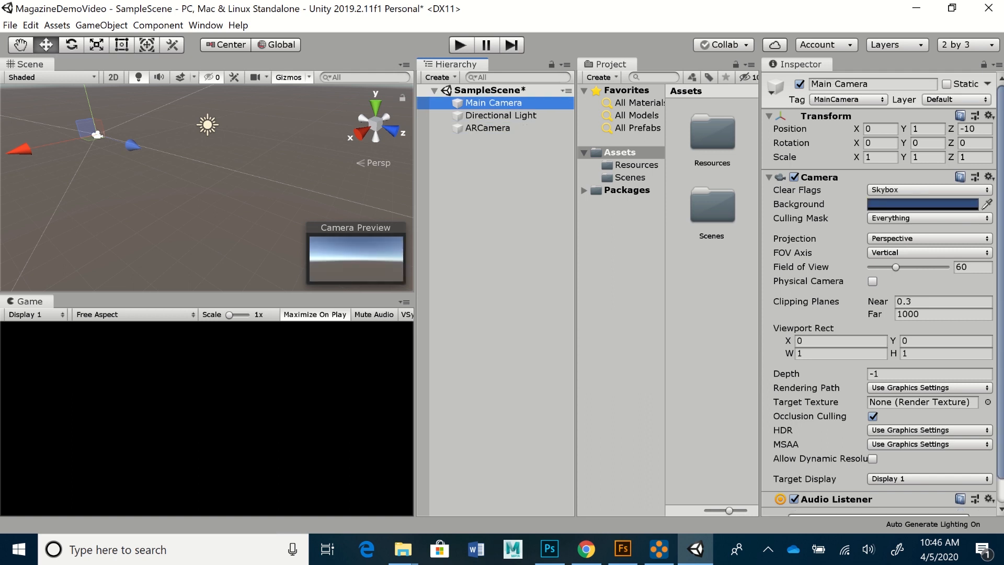
{"action": "key", "text": "Delete"}
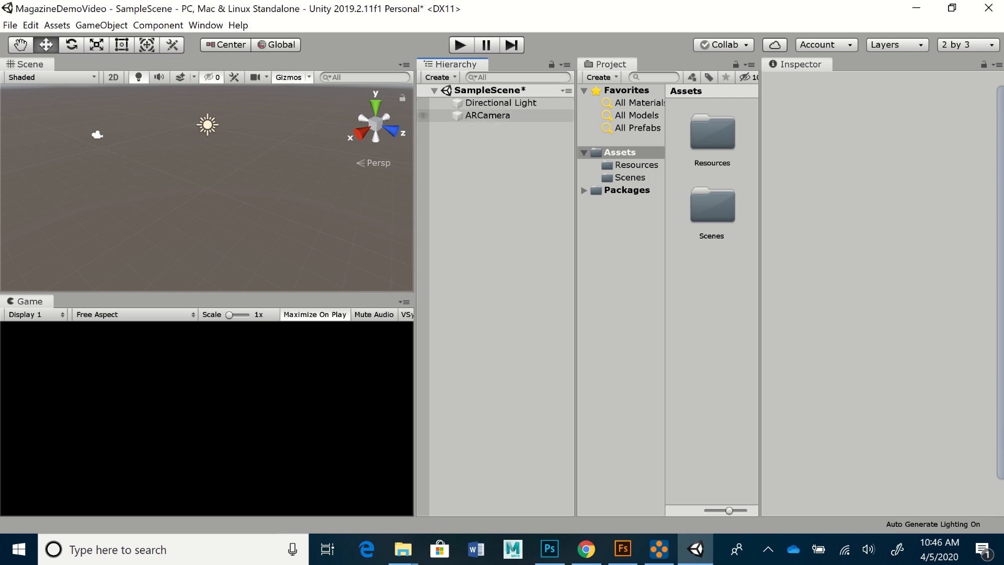
- Open ARCamera's Vuforia Engine configuration showing the empty App License Key, then switch to the browser
{"action": "left_click", "coordinate": [487, 115]}
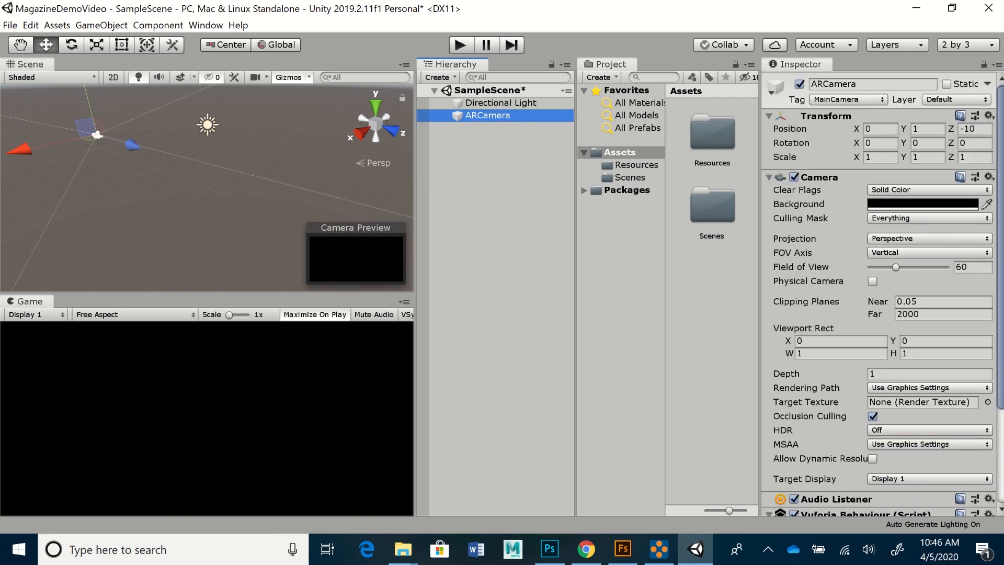
{"action": "left_click_drag", "start_coordinate": [760, 272], "coordinate": [731, 272]}
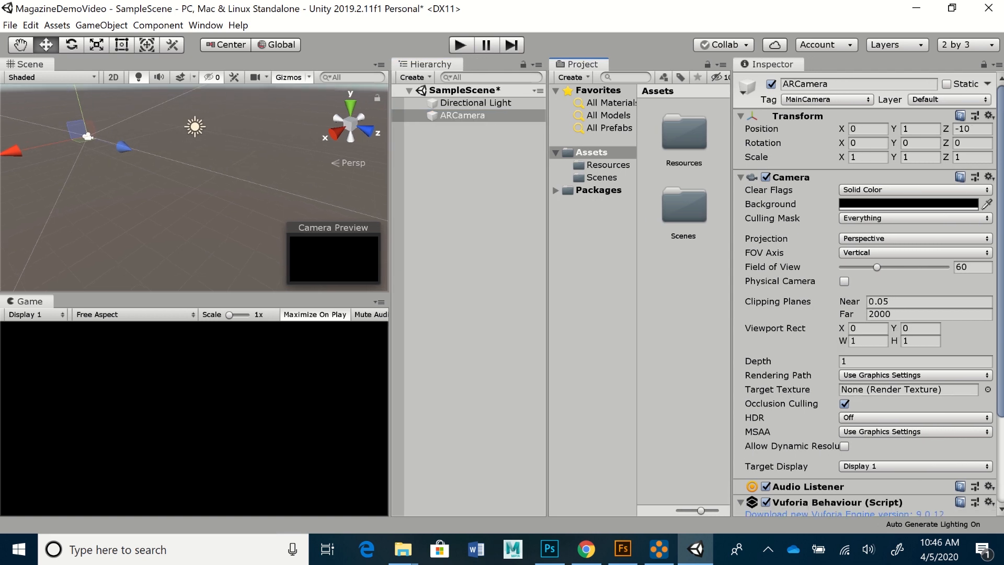
{"action": "scroll", "coordinate": [868, 293], "scroll_direction": "down", "scroll_amount": 5}
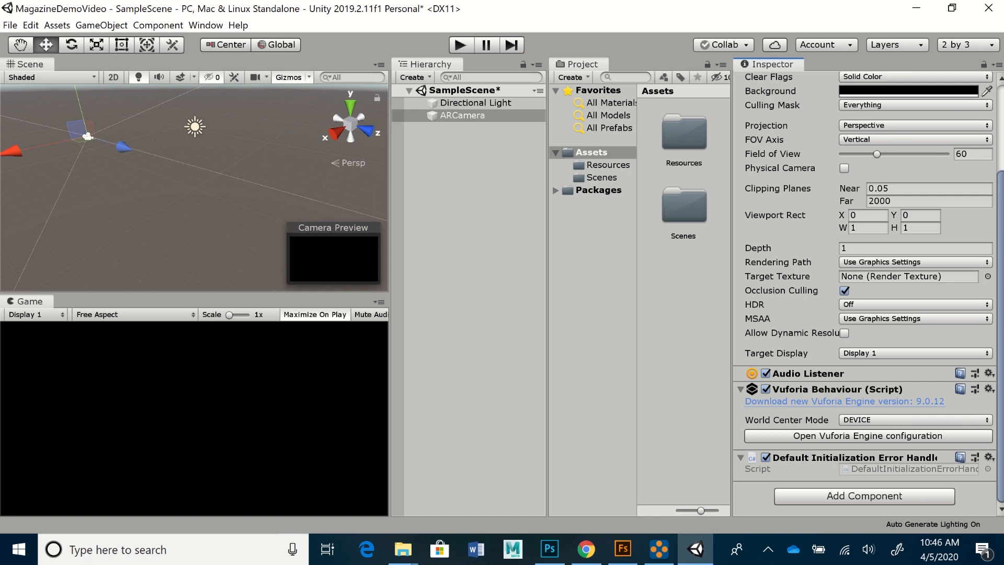
{"action": "left_click", "coordinate": [868, 436]}
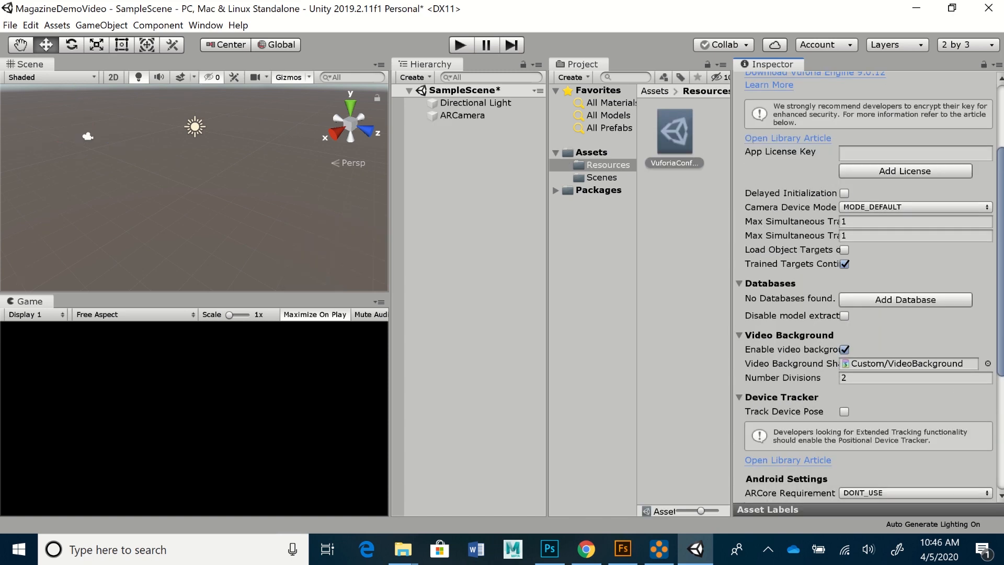
{"action": "scroll", "coordinate": [868, 288], "scroll_direction": "up", "scroll_amount": 5}
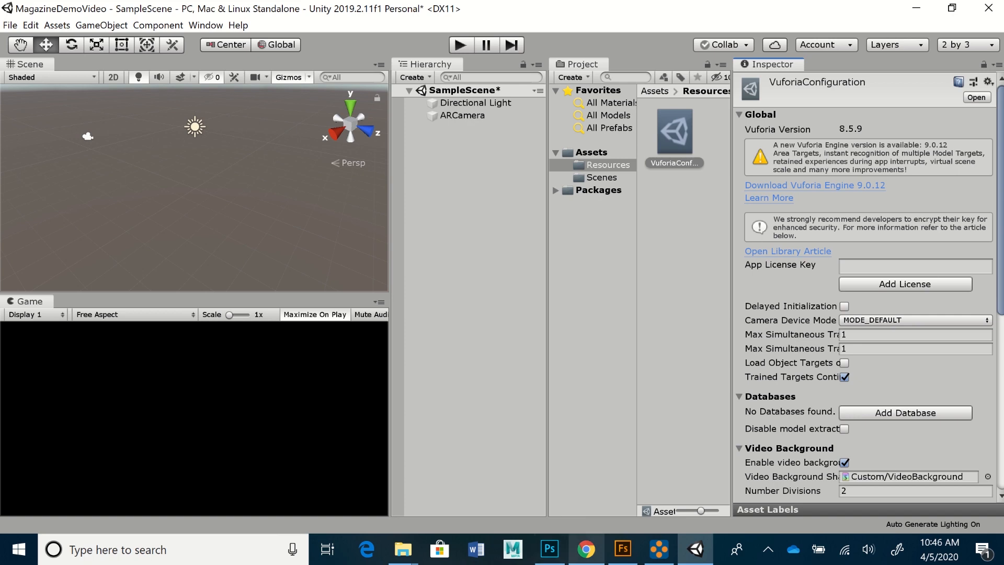
{"action": "left_click", "coordinate": [586, 548]}
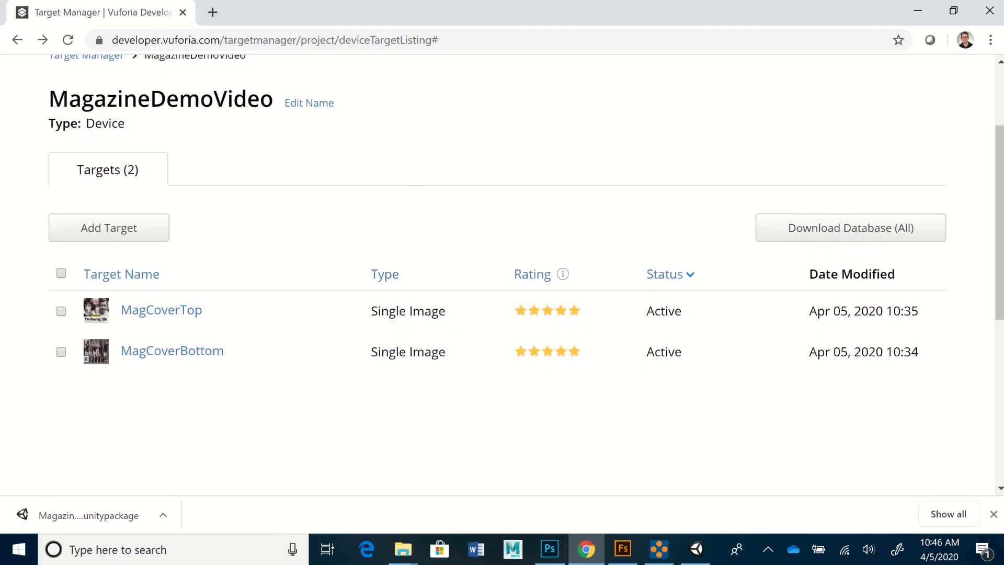
- Copy the MagazineDemoVideo license key from the portal's License Manager and return to Unity
{"action": "left_click_drag", "start_coordinate": [1000, 210], "coordinate": [1000, 149]}
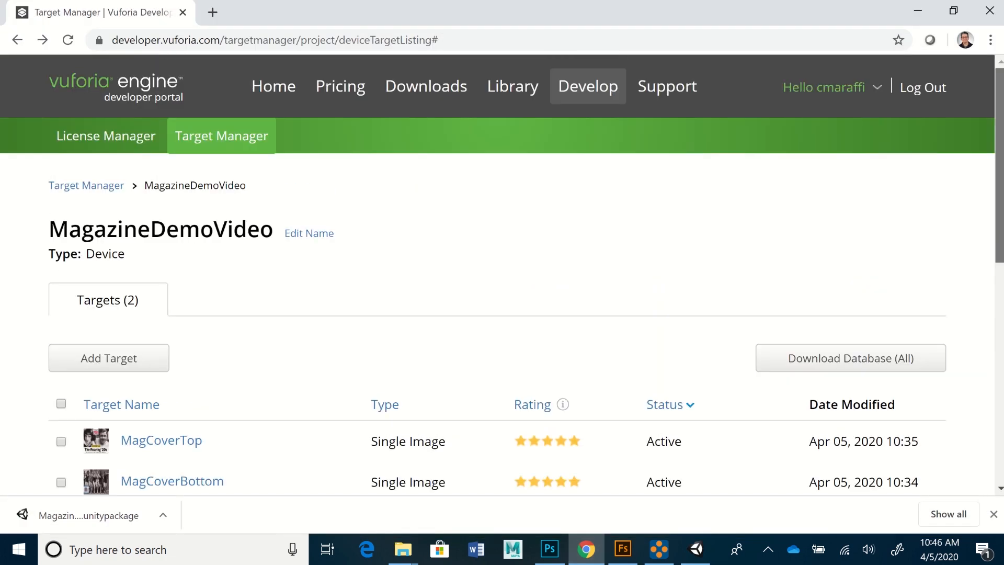
{"action": "left_click", "coordinate": [106, 136]}
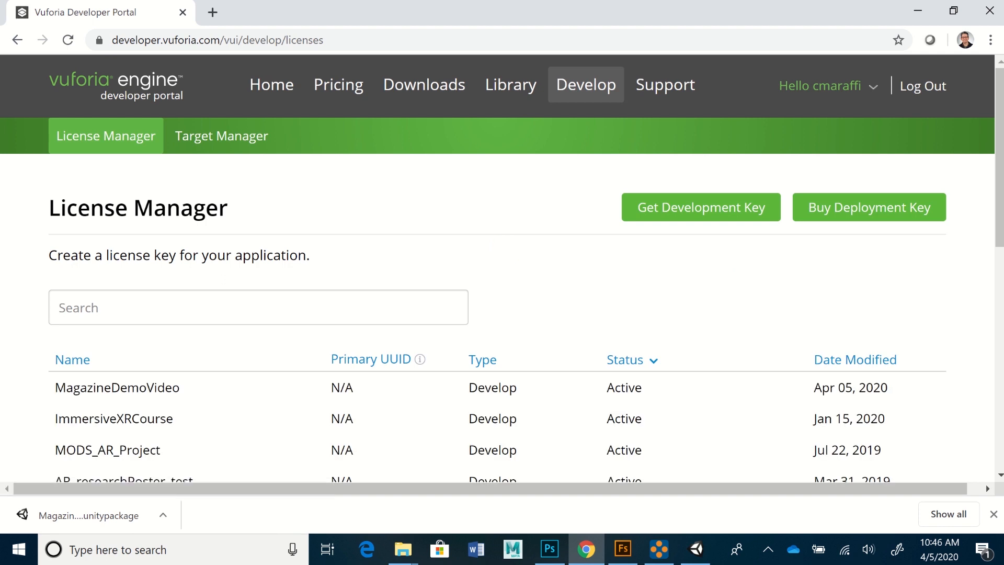
{"action": "left_click_drag", "start_coordinate": [999, 149], "coordinate": [1000, 196]}
{"action": "left_click", "coordinate": [115, 273]}
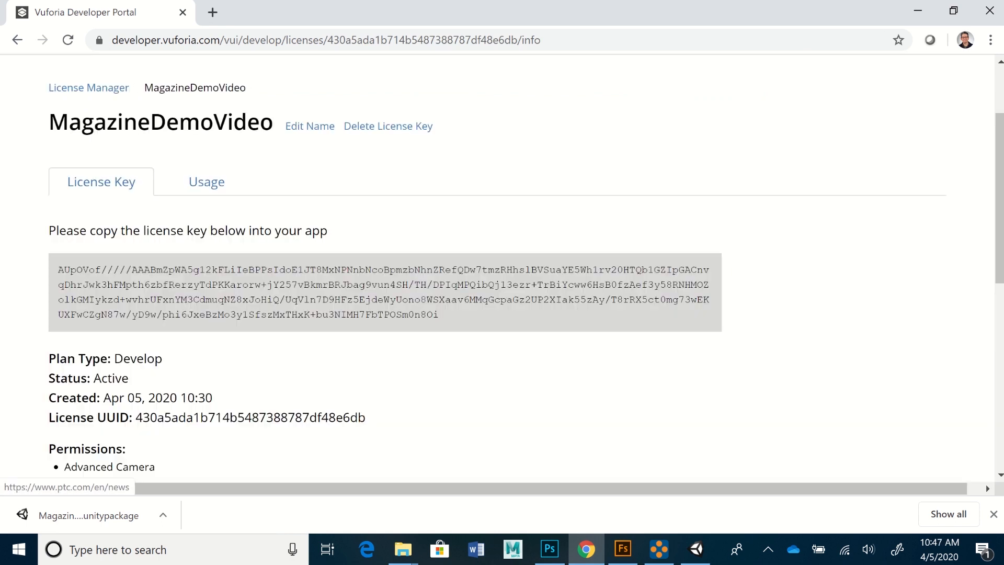
{"action": "left_click", "coordinate": [385, 292]}
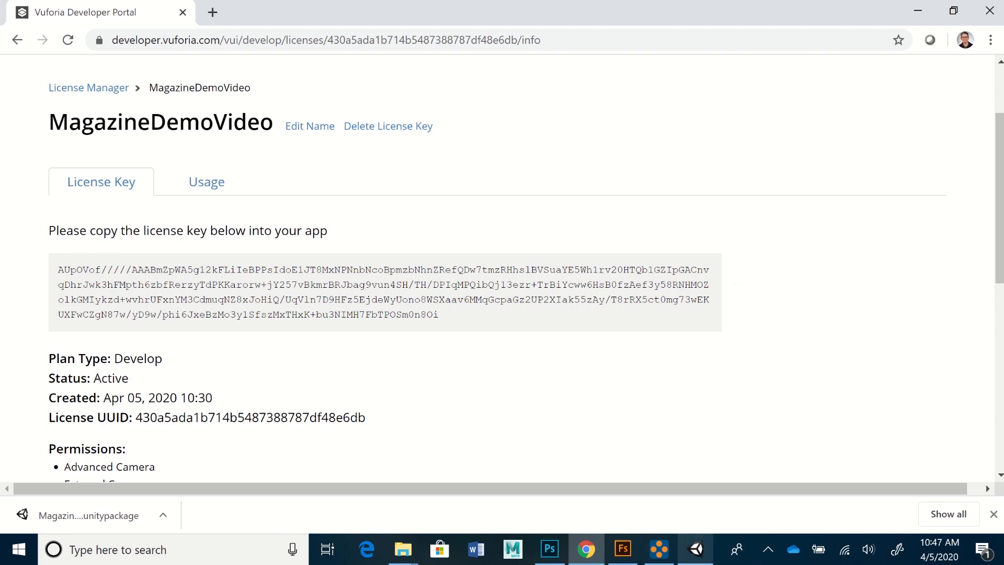
{"action": "left_click", "coordinate": [696, 549]}
{"action": "left_click", "coordinate": [916, 266]}
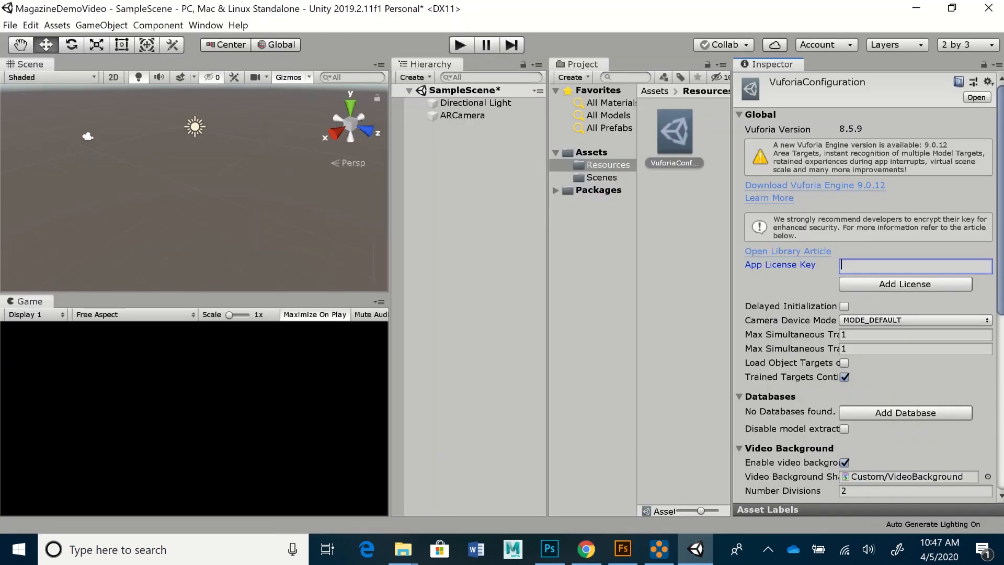
- Paste the license key into App License Key and review the VuforiaConfiguration settings
{"action": "key", "text": "ctrl+v"}
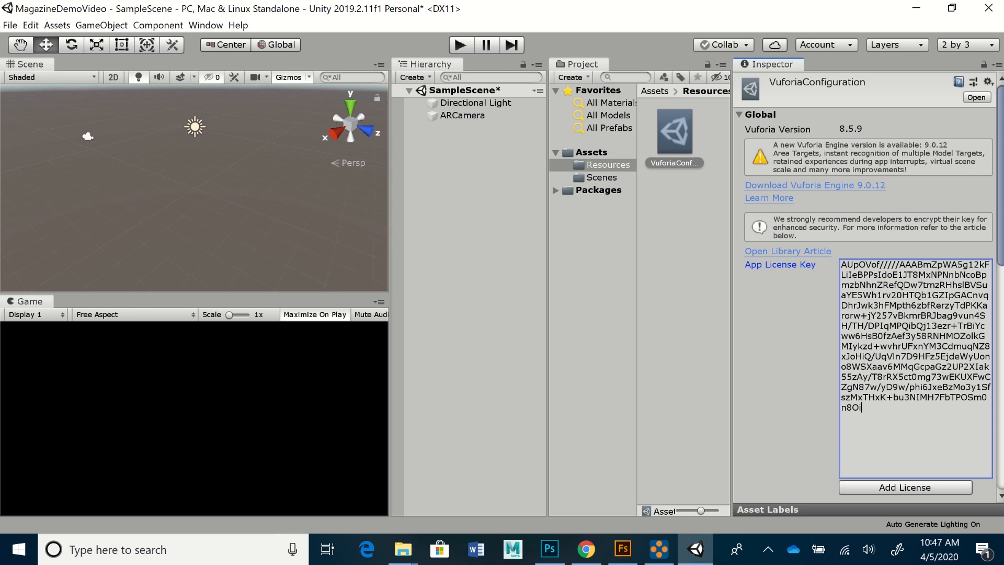
{"action": "scroll", "coordinate": [868, 287], "scroll_direction": "down", "scroll_amount": 10}
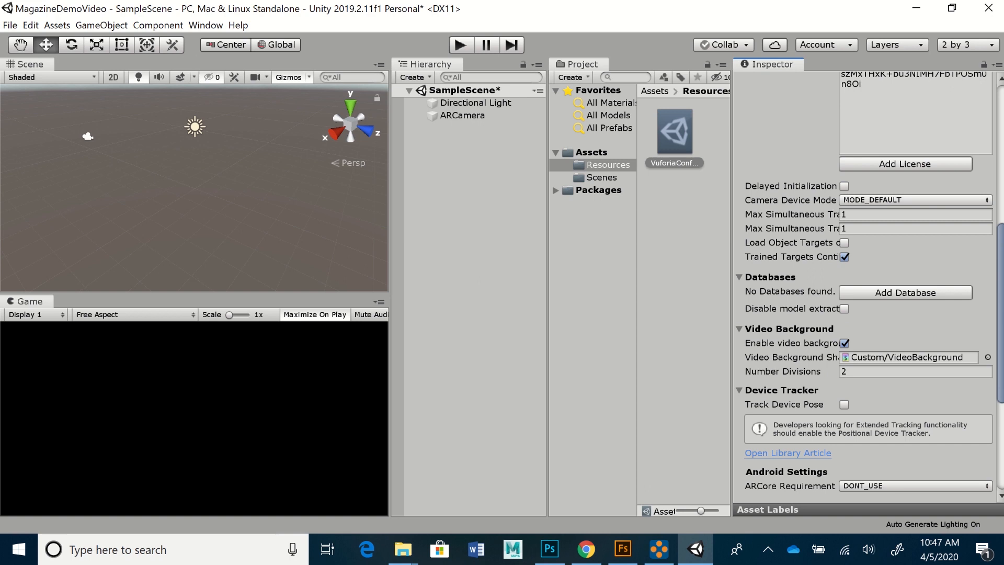
{"action": "scroll", "coordinate": [868, 288], "scroll_direction": "down", "scroll_amount": 5}
{"action": "scroll", "coordinate": [868, 288], "scroll_direction": "up", "scroll_amount": 3}
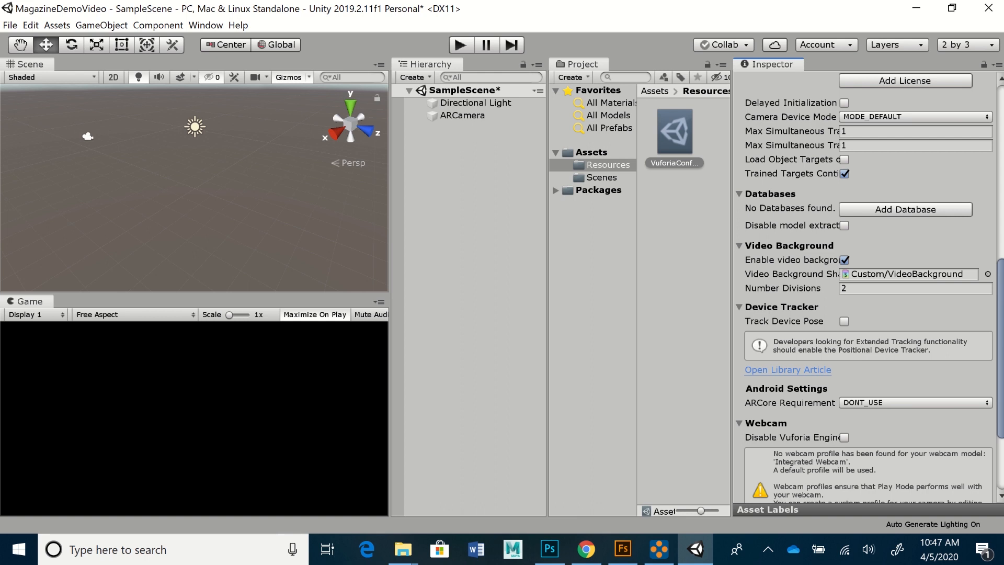
{"action": "mouse_move", "coordinate": [403, 549]}
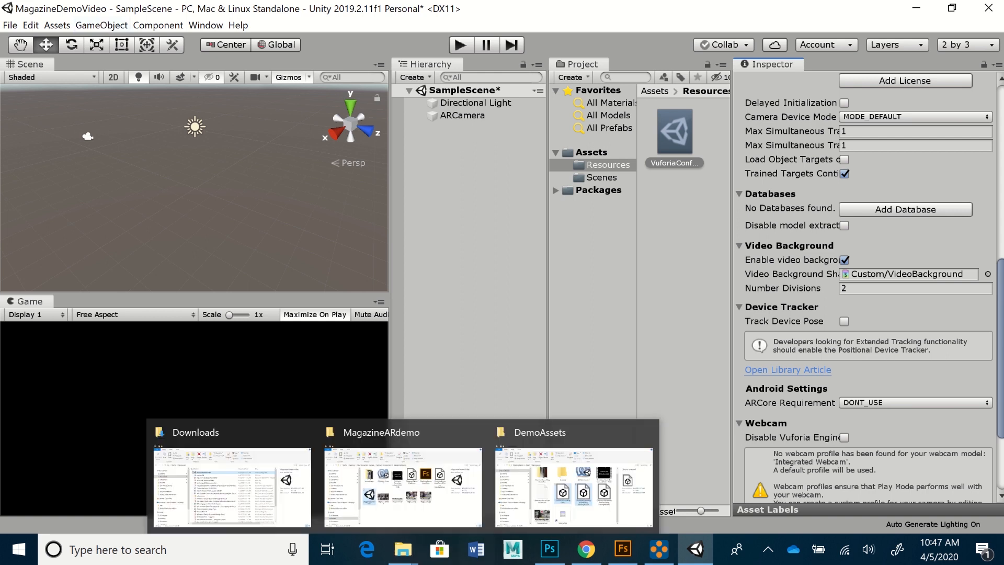
- Check the MagazineDemoVideo database's targets, MagCoverTop and MagCoverBottom, in the portal's Target Manager
{"action": "left_click", "coordinate": [586, 550]}
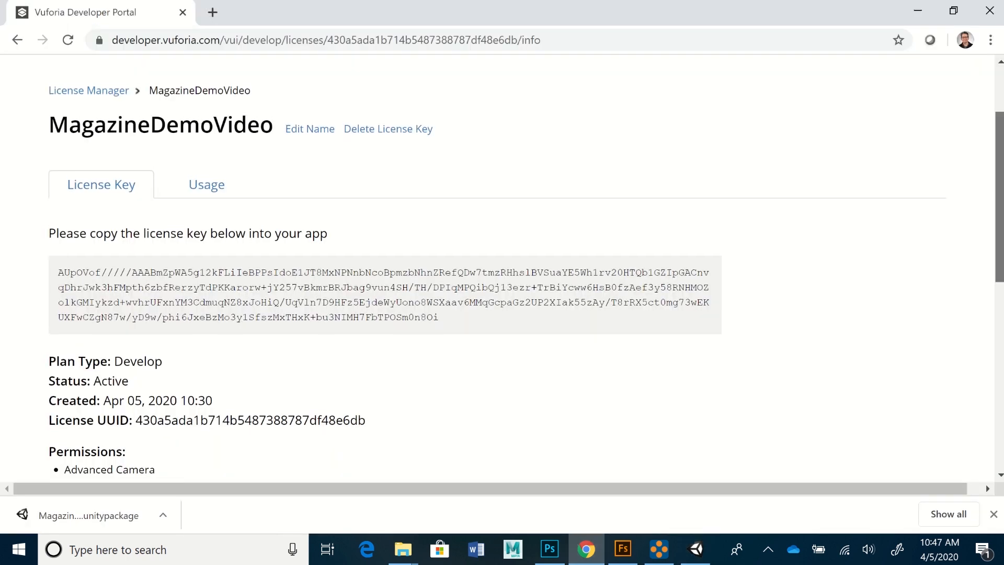
{"action": "scroll", "coordinate": [335, 105], "scroll_direction": "up", "scroll_amount": 2}
{"action": "left_click", "coordinate": [221, 136]}
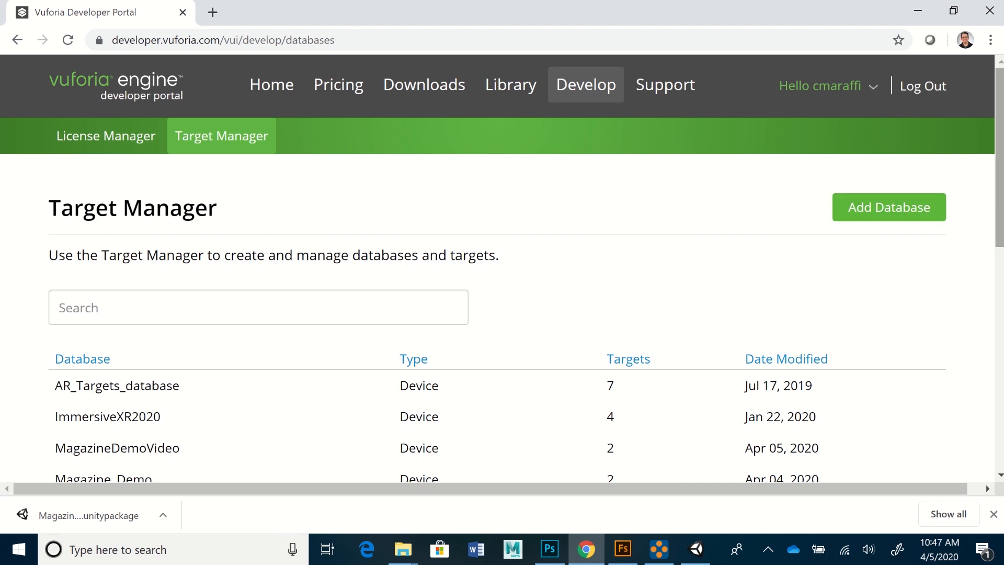
{"action": "scroll", "coordinate": [502, 334], "scroll_direction": "down", "scroll_amount": 2}
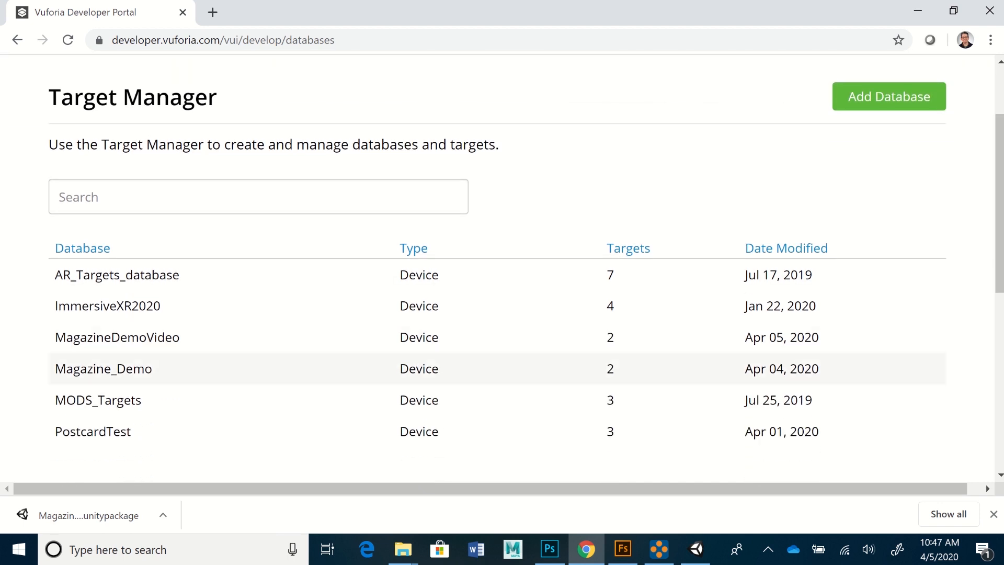
{"action": "left_click", "coordinate": [117, 337]}
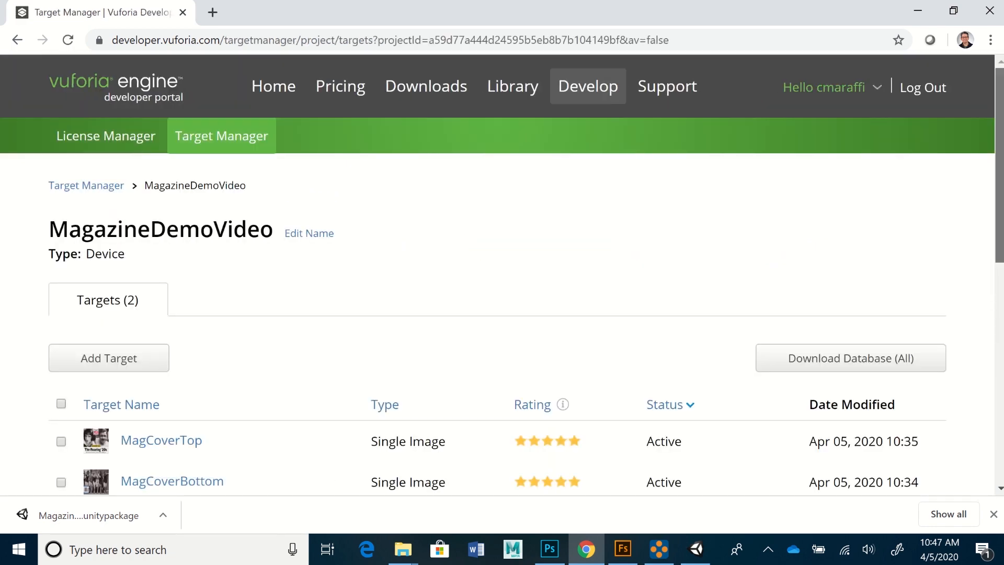
{"action": "scroll", "coordinate": [502, 272], "scroll_direction": "down", "scroll_amount": 3}
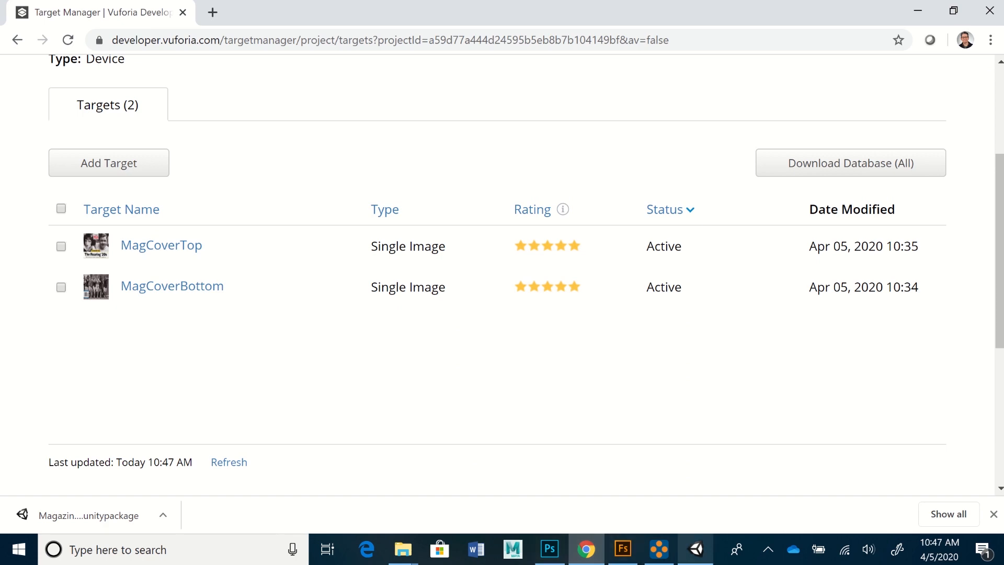
{"action": "left_click", "coordinate": [696, 548]}
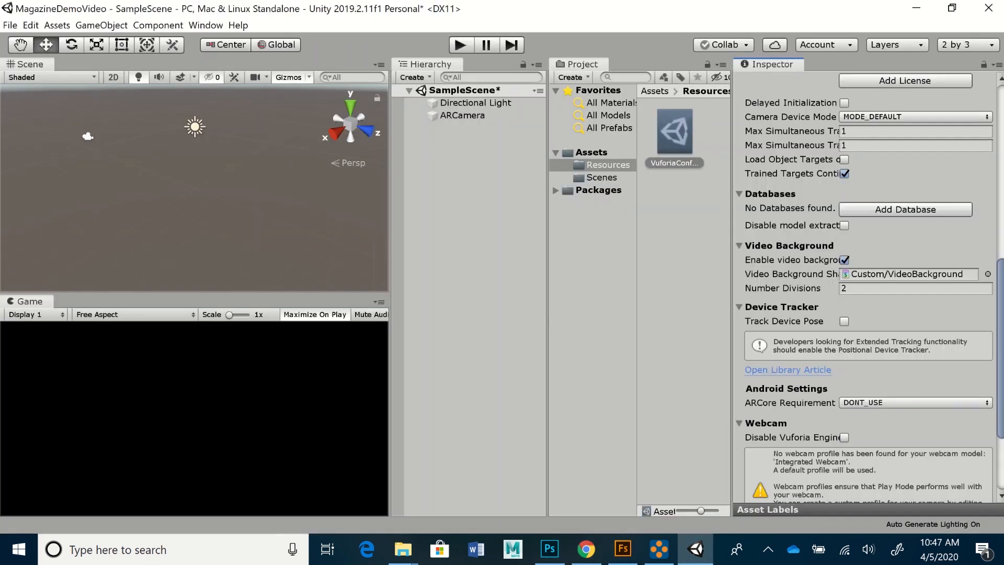
- Import the custom package MagazineDemoVideo from Desktop\FAU_Spring2020_Courses\Spring20_ImmersiveXR\MagazineARdemo
{"action": "left_click", "coordinate": [57, 25]}
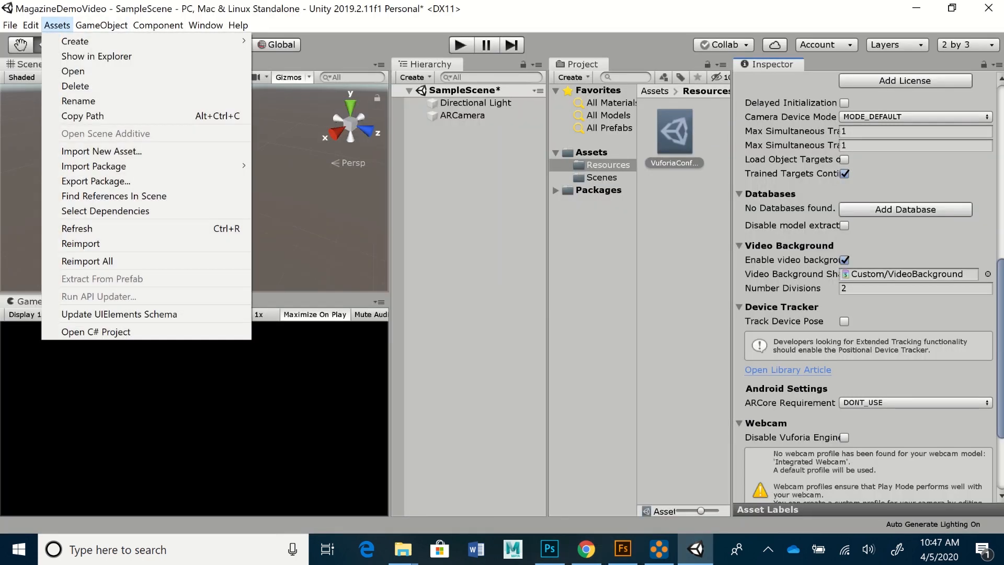
{"action": "mouse_move", "coordinate": [95, 165]}
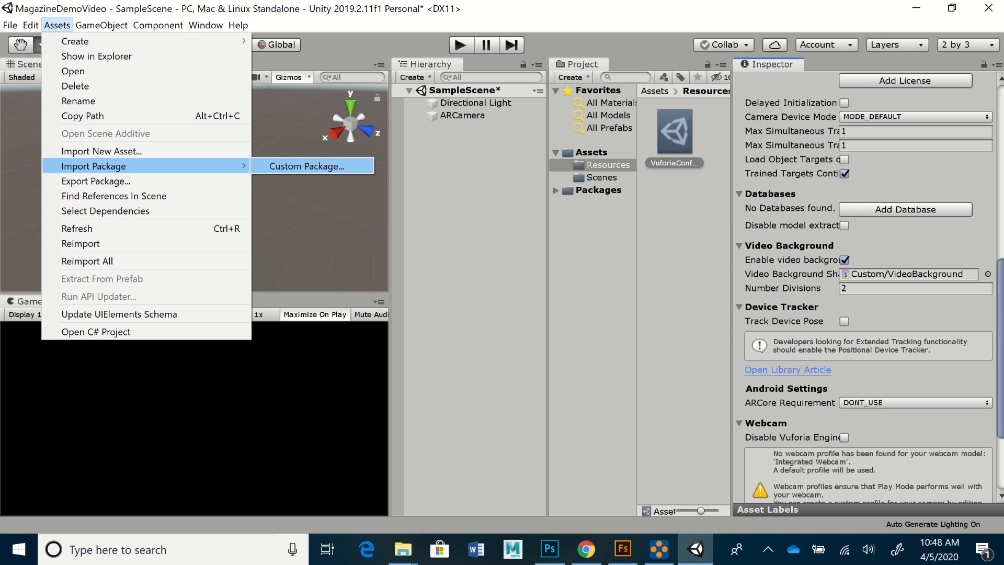
{"action": "left_click", "coordinate": [307, 166]}
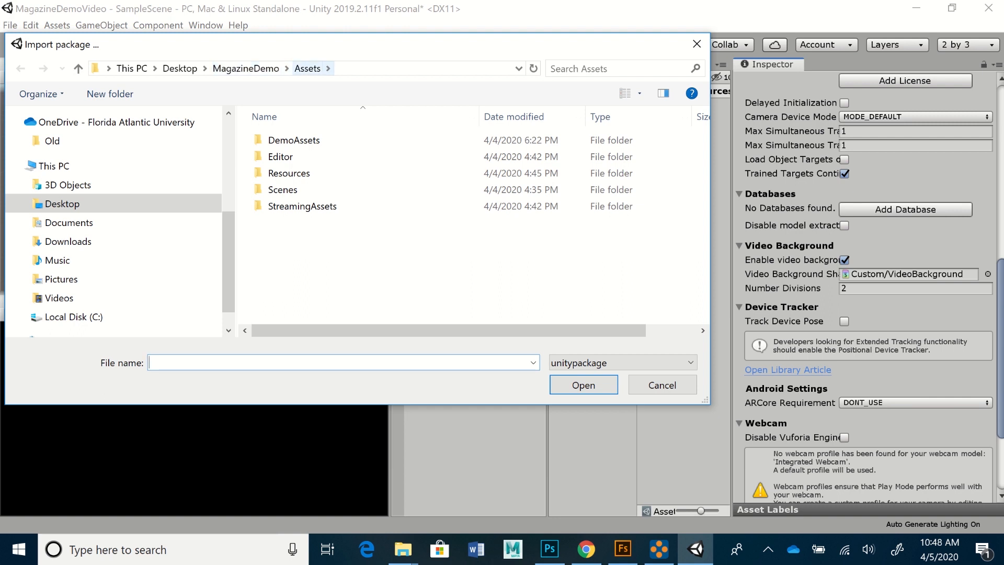
{"action": "left_click", "coordinate": [307, 69]}
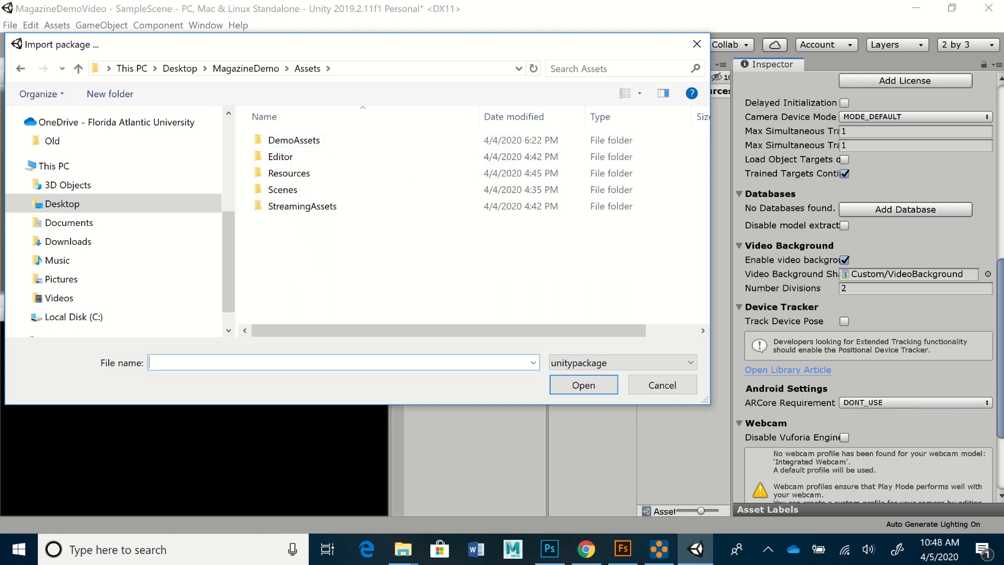
{"action": "left_click", "coordinate": [180, 69]}
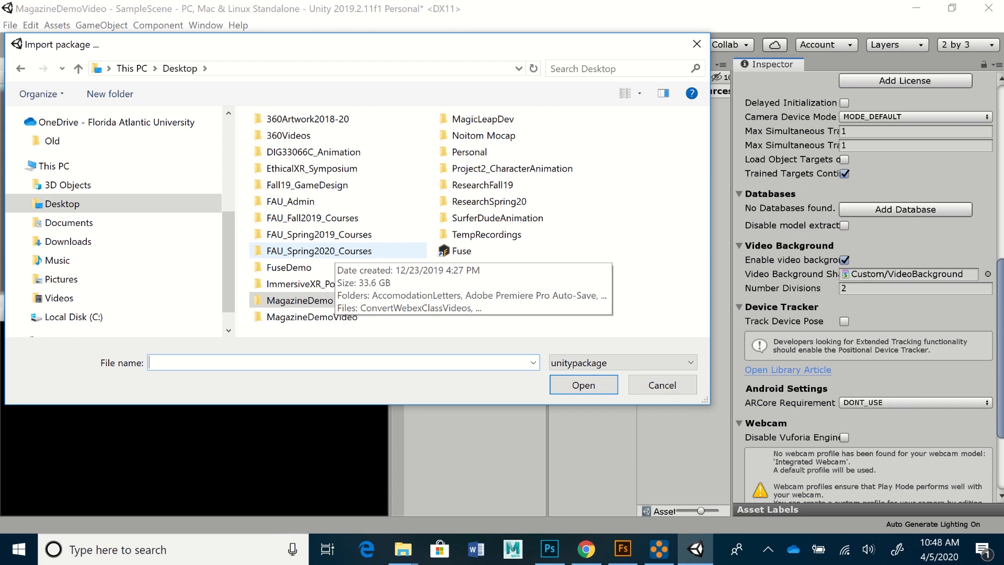
{"action": "double_click", "coordinate": [319, 250]}
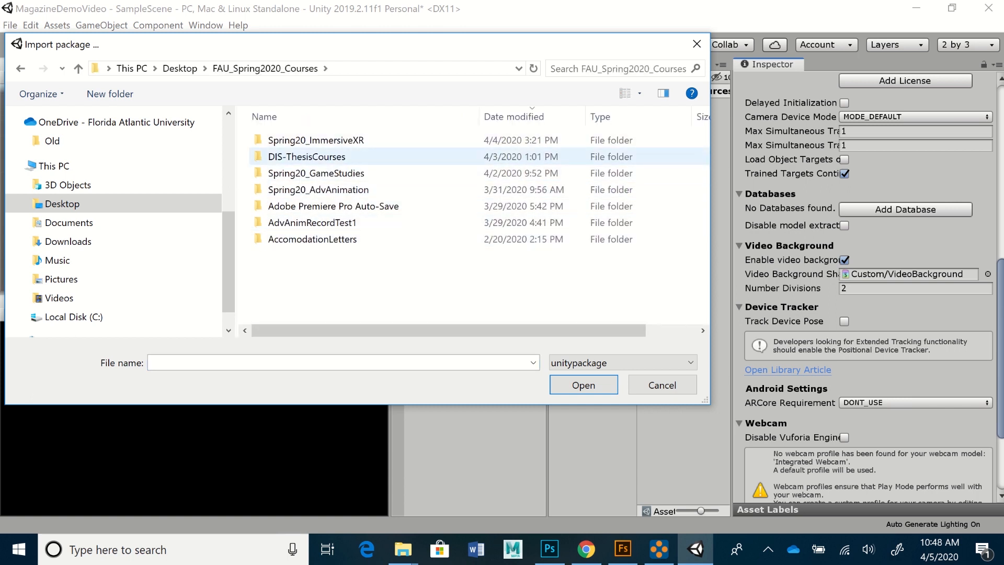
{"action": "double_click", "coordinate": [313, 139]}
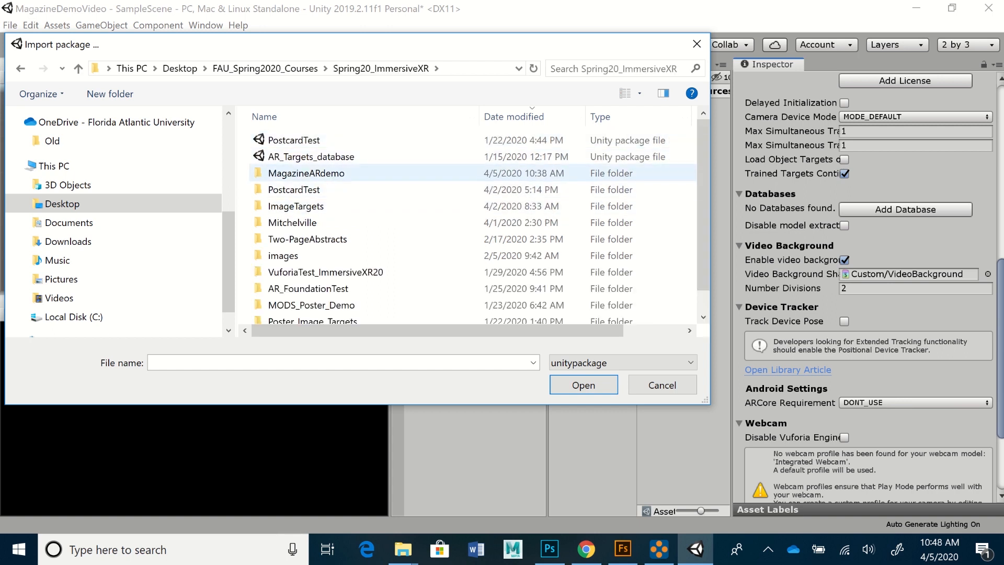
{"action": "double_click", "coordinate": [305, 173]}
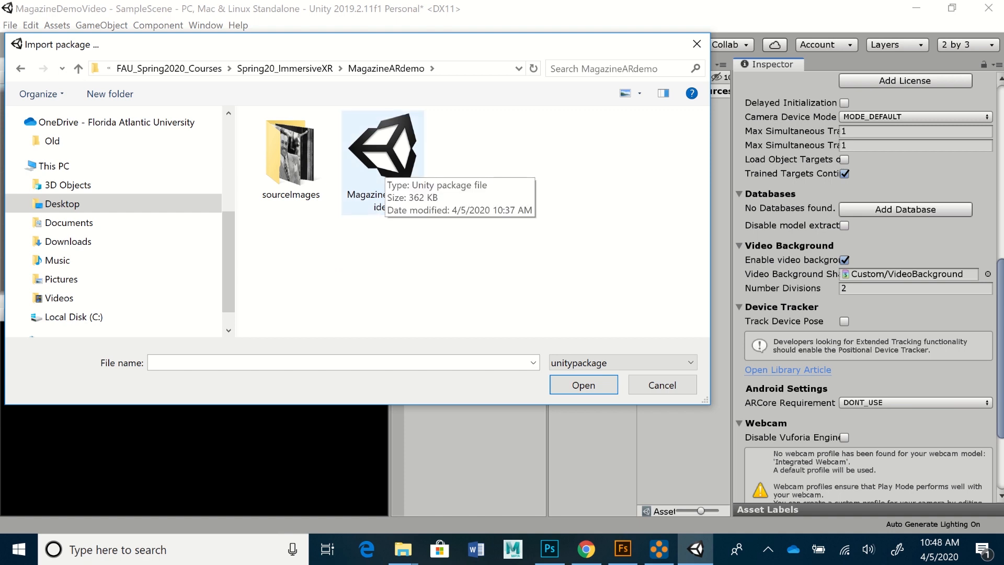
{"action": "left_click", "coordinate": [383, 157]}
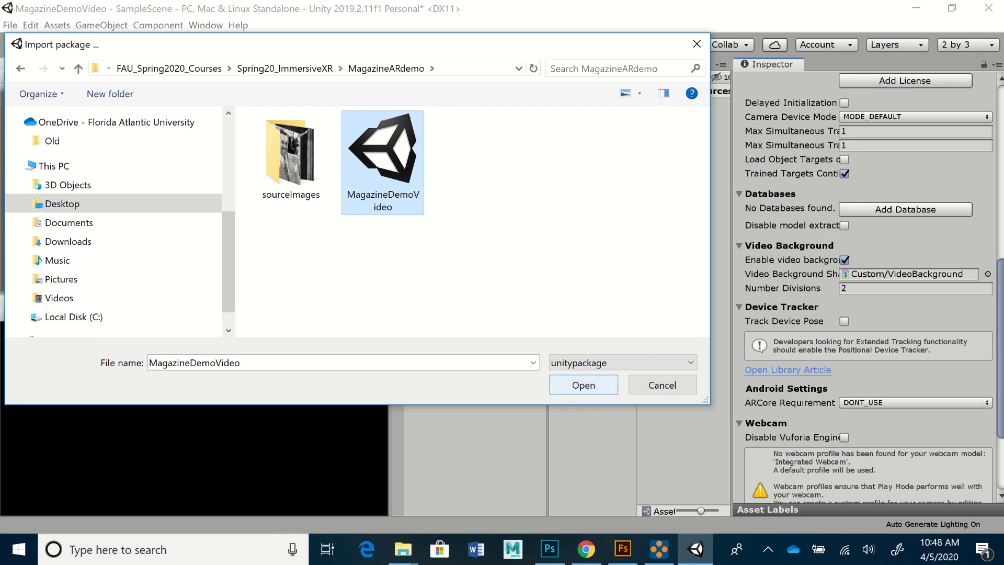
{"action": "left_click", "coordinate": [584, 385]}
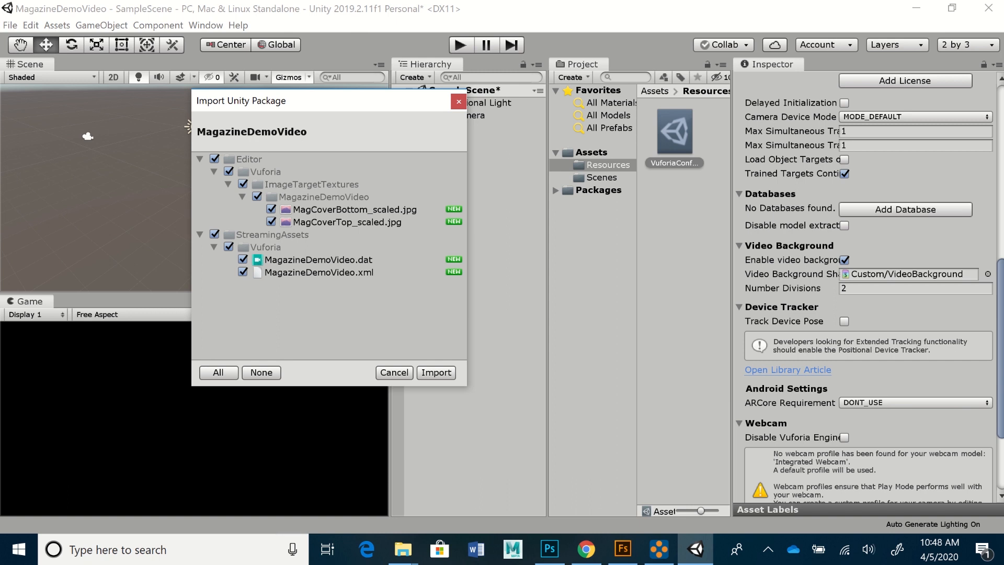
- Import all MagazineDemoVideo files and view the MagCover images in ImageTargetTextures
{"action": "left_click", "coordinate": [436, 373]}
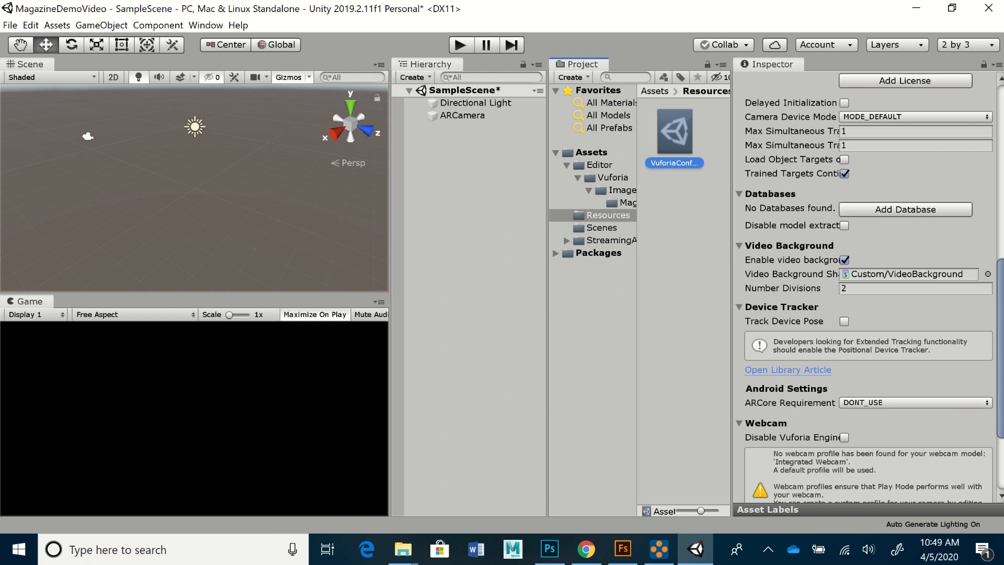
{"action": "left_click", "coordinate": [627, 203]}
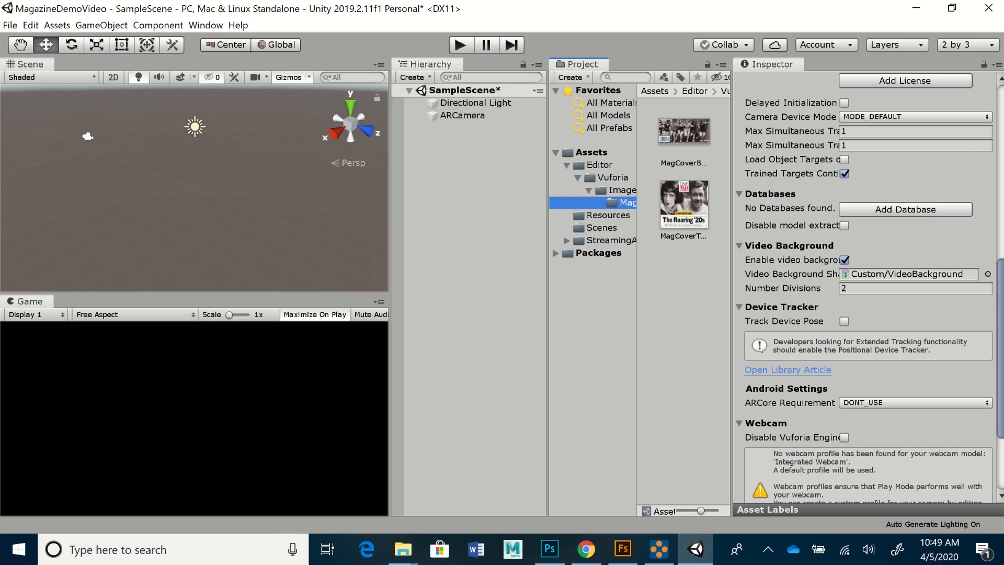
- Add a Vuforia Image Target showing MagCoverTop from the MagazineDemoVideo database and frame it in the Scene view
{"action": "left_click", "coordinate": [414, 77]}
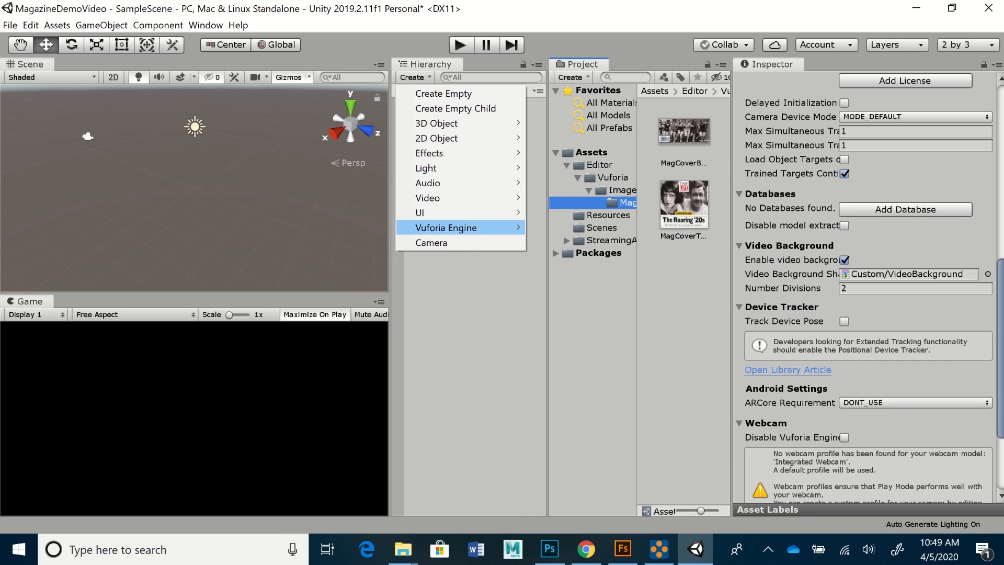
{"action": "mouse_move", "coordinate": [446, 227]}
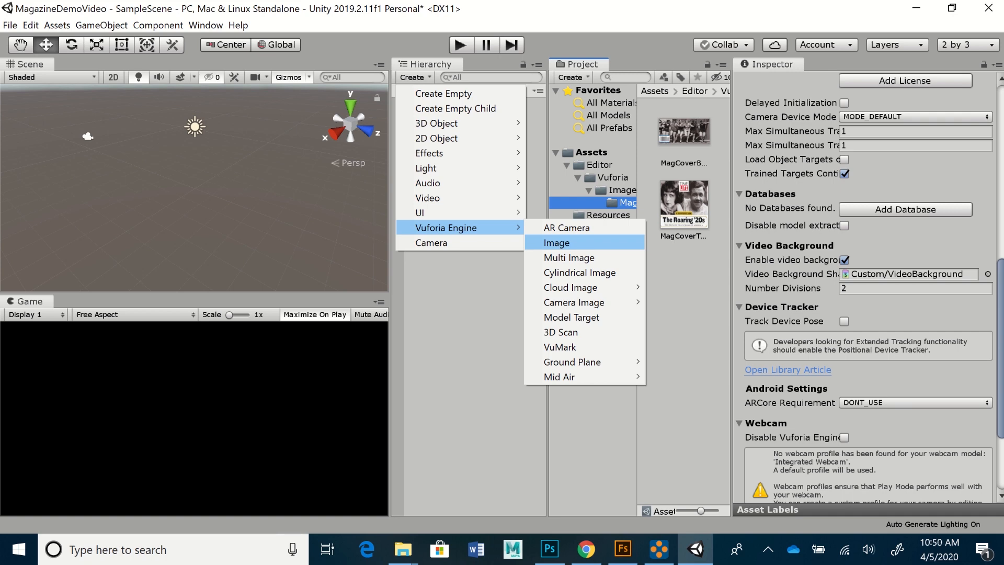
{"action": "left_click", "coordinate": [556, 243]}
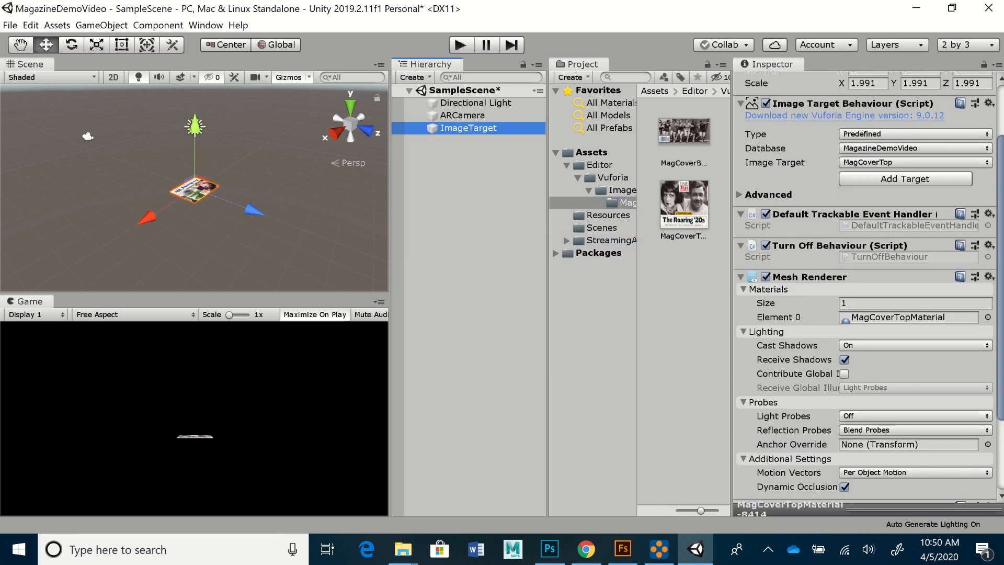
{"action": "left_click_drag", "start_coordinate": [1000, 277], "coordinate": [1000, 226]}
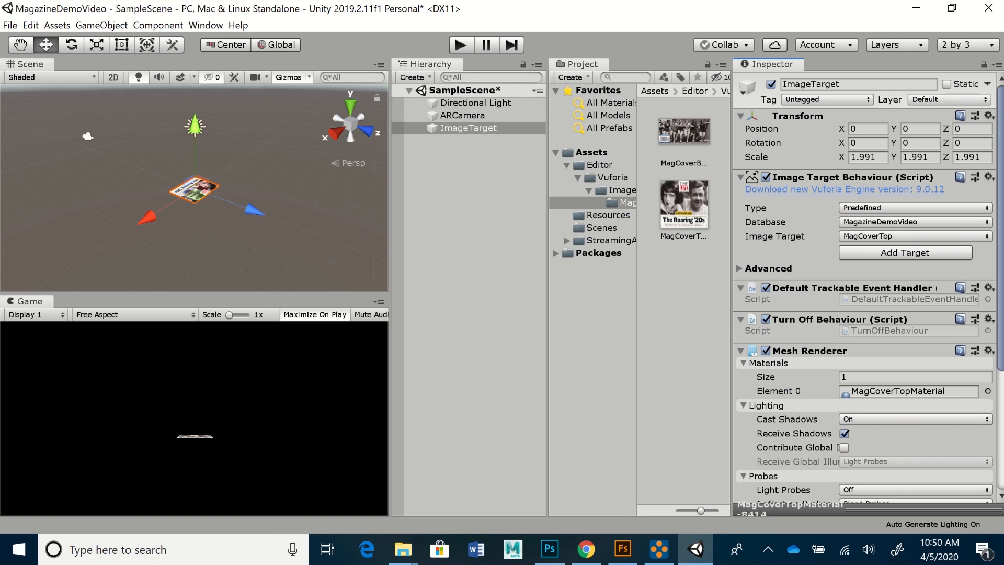
{"action": "scroll", "coordinate": [863, 293], "scroll_direction": "down", "scroll_amount": 3}
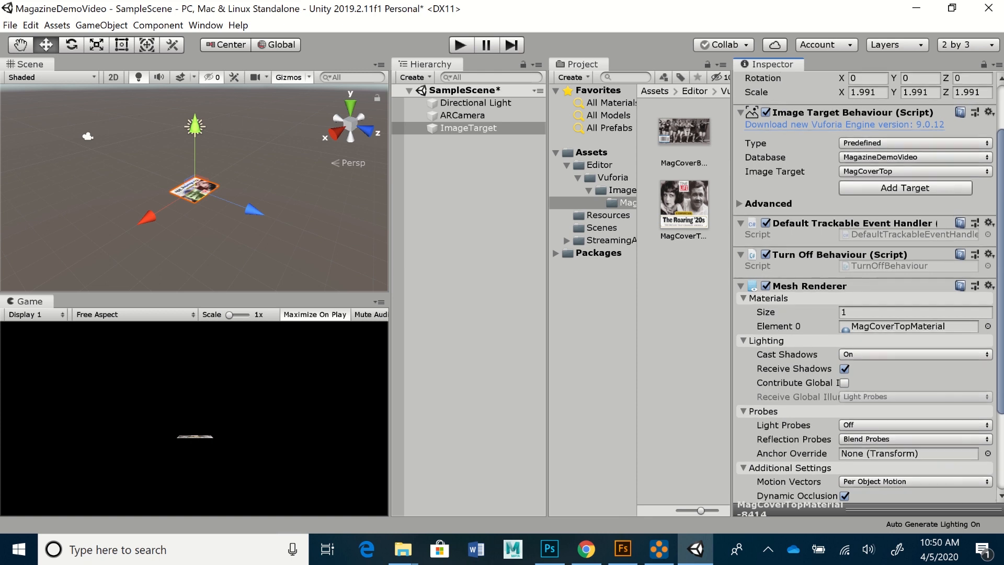
{"action": "scroll", "coordinate": [863, 292], "scroll_direction": "up", "scroll_amount": 3}
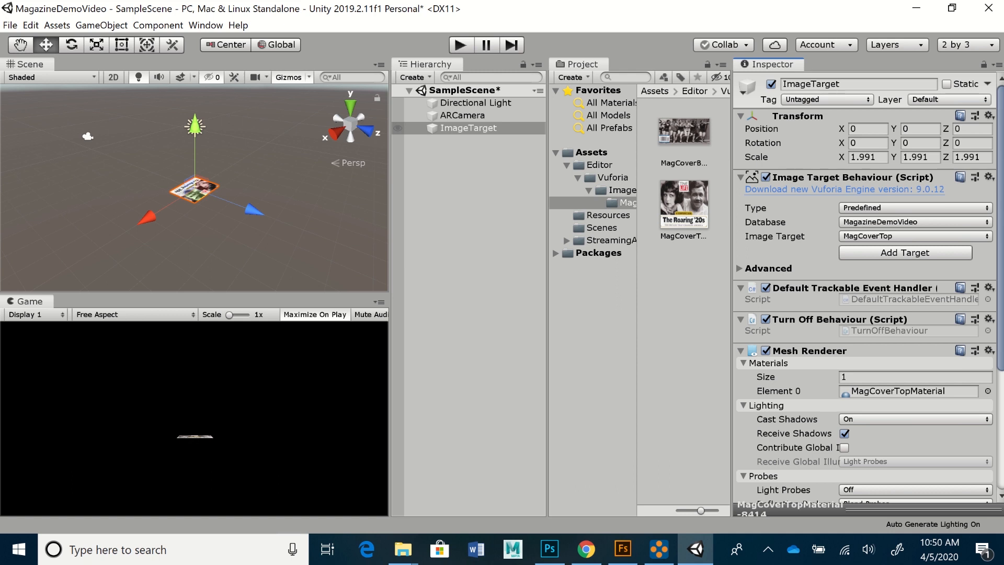
{"action": "double_click", "coordinate": [468, 127]}
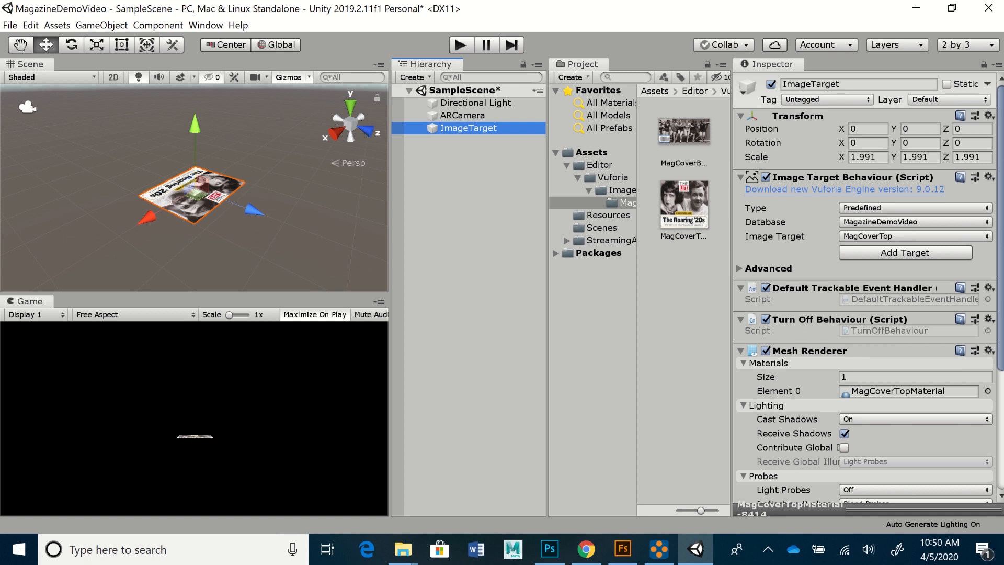
- Orbit, zoom and pan so the Roaring '20s cover faces forward, centred up close
{"action": "left_click_drag", "start_coordinate": [125, 156], "coordinate": [365, 196], "text": "alt"}
{"action": "right_click_drag", "start_coordinate": [209, 194], "coordinate": [272, 194], "text": "alt"}
{"action": "mouse_move", "coordinate": [219, 194]}
{"action": "middle_mouse_down", "text": "alt"}
{"action": "mouse_move", "coordinate": [202, 173]}
{"action": "mouse_move", "coordinate": [237, 201]}
{"action": "middle_mouse_up", "text": "alt"}
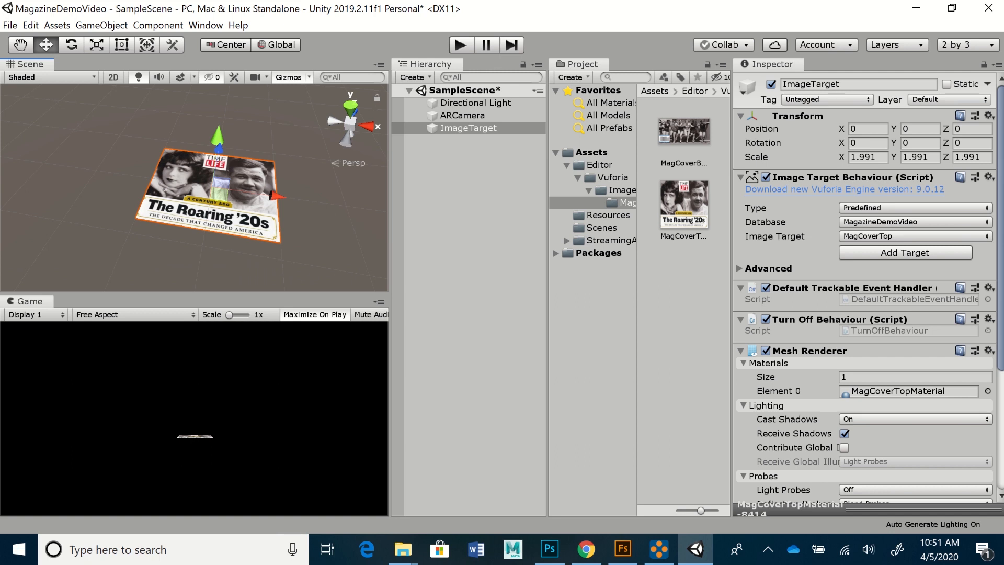
{"action": "left_click", "coordinate": [915, 236]}
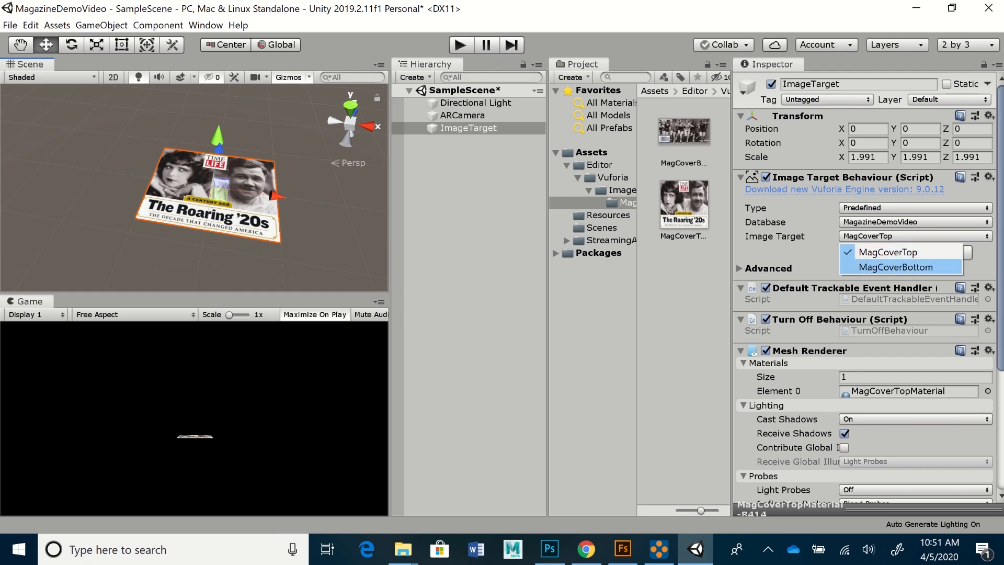
{"action": "left_click", "coordinate": [895, 267]}
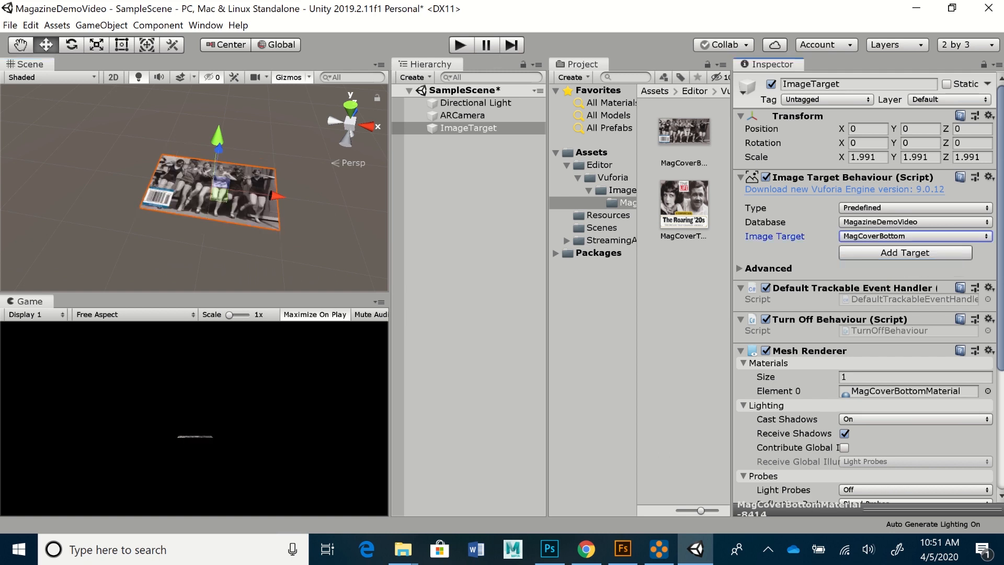
{"action": "left_click", "coordinate": [915, 236]}
{"action": "left_click", "coordinate": [895, 253]}
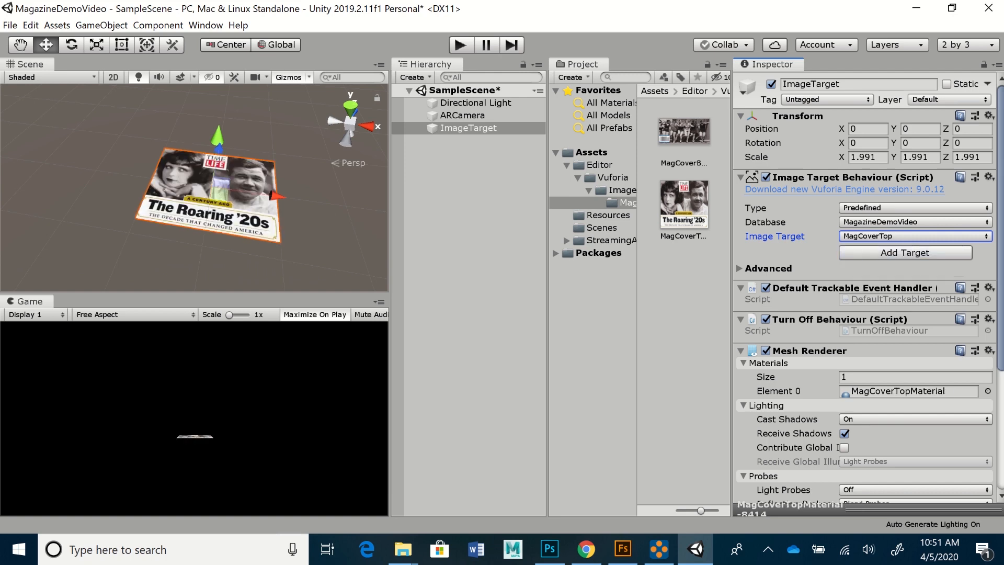
{"action": "scroll", "coordinate": [866, 288], "scroll_direction": "down", "scroll_amount": 5}
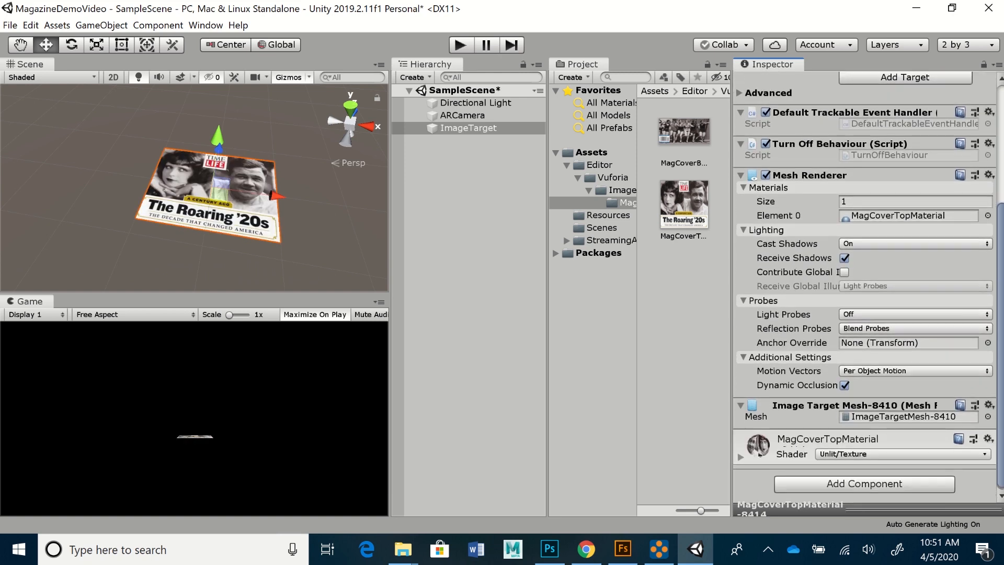
{"action": "scroll", "coordinate": [865, 287], "scroll_direction": "up", "scroll_amount": 4}
{"action": "scroll", "coordinate": [865, 288], "scroll_direction": "up", "scroll_amount": 1}
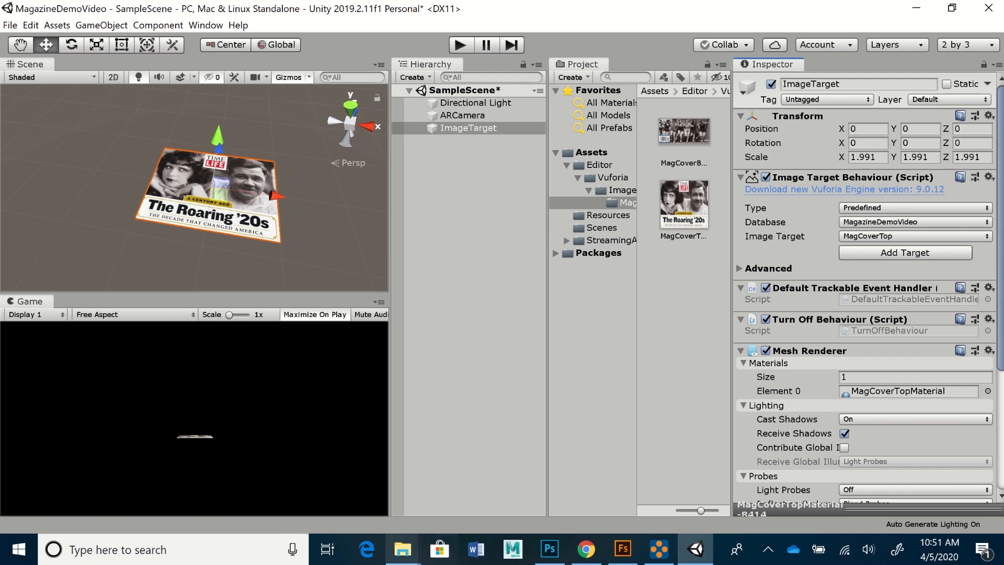
- Browse in File Explorer to Desktop > MagazineDemoVideo > Assets, then return to Unity
{"action": "left_click", "coordinate": [403, 550]}
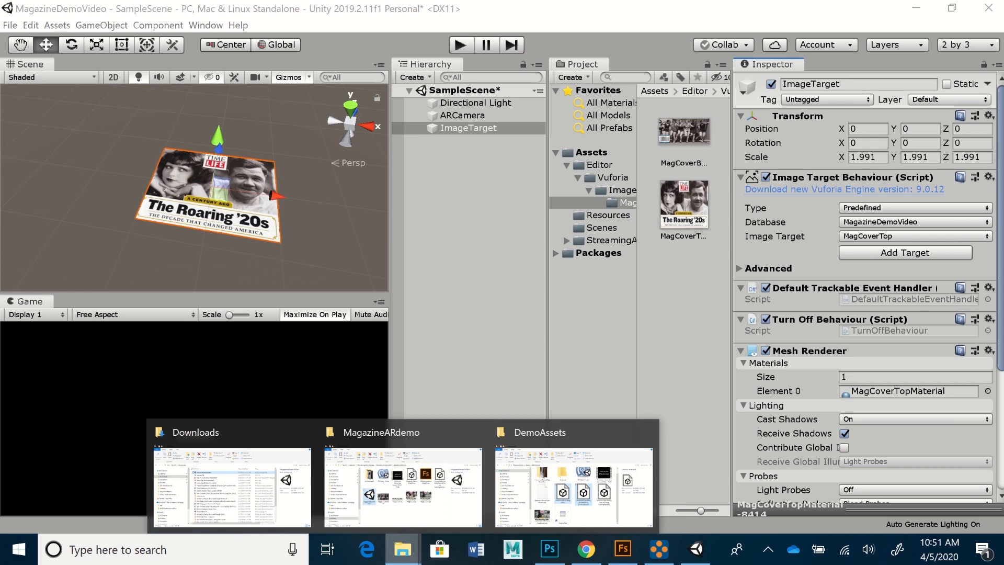
{"action": "left_click", "coordinate": [403, 487]}
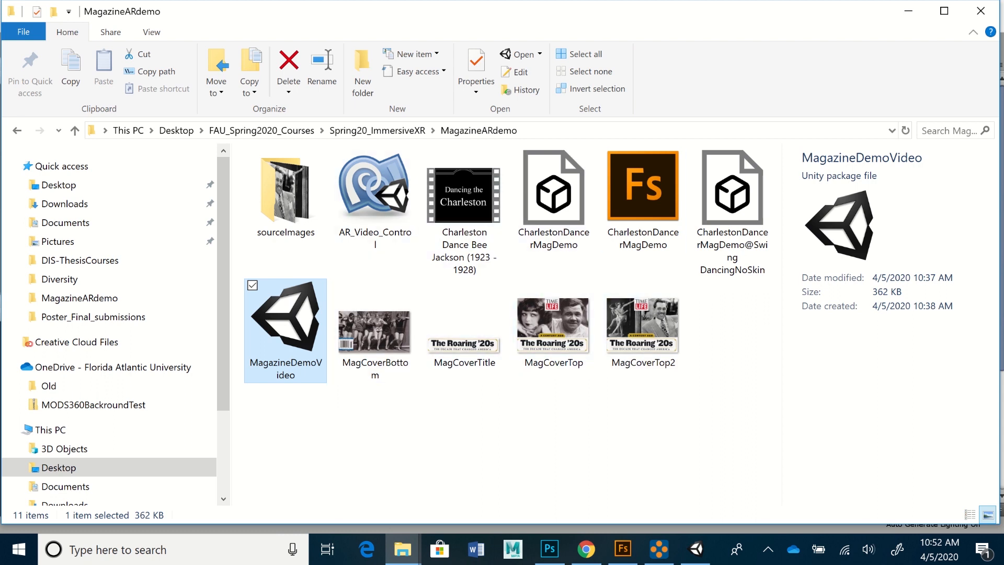
{"action": "left_click", "coordinate": [403, 550]}
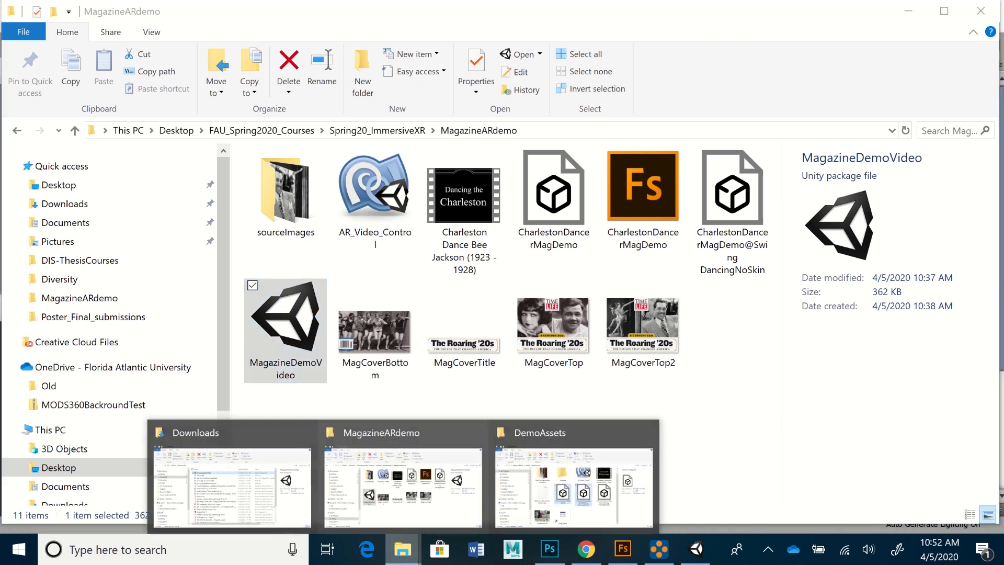
{"action": "left_click", "coordinate": [230, 476]}
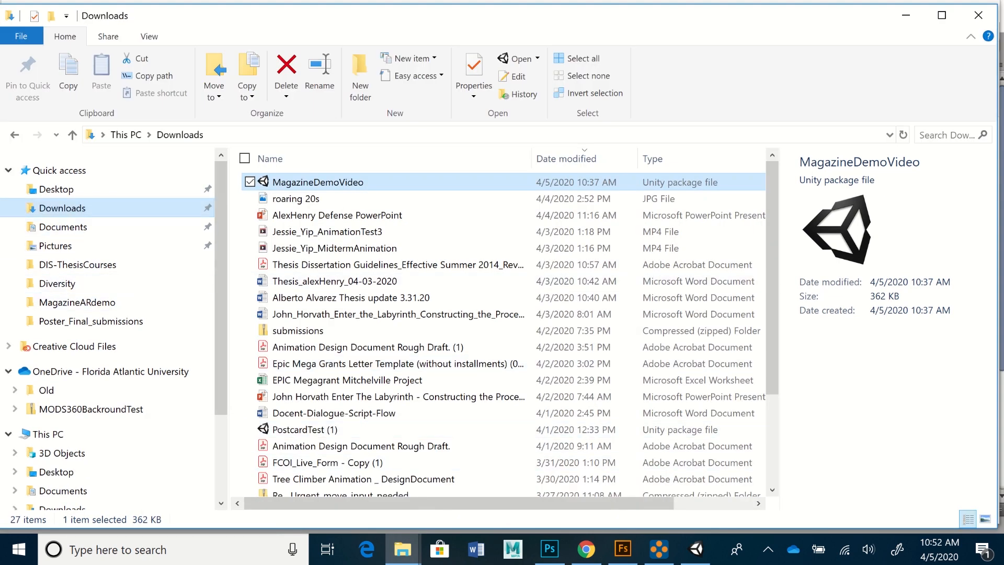
{"action": "left_click", "coordinate": [56, 189]}
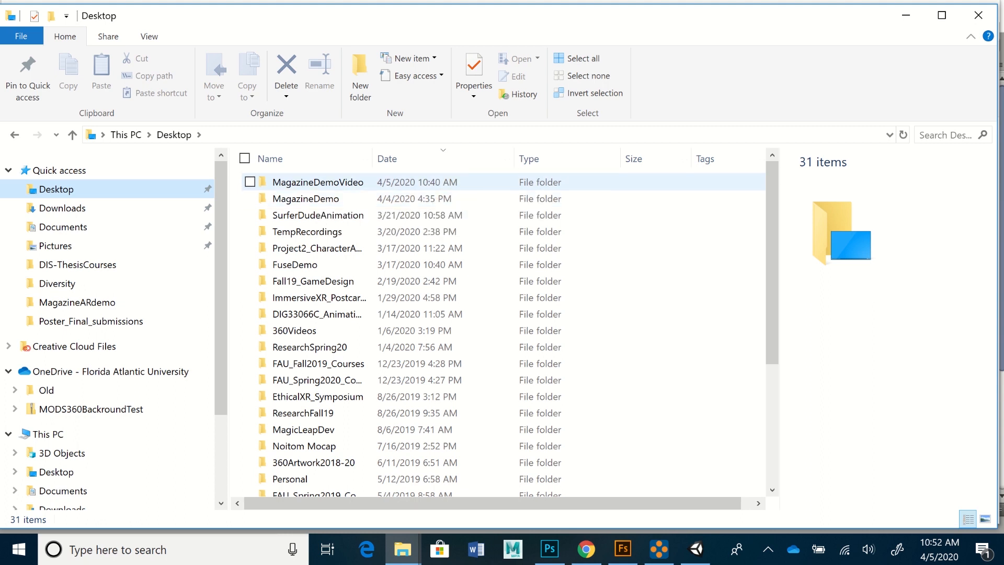
{"action": "double_click", "coordinate": [314, 182]}
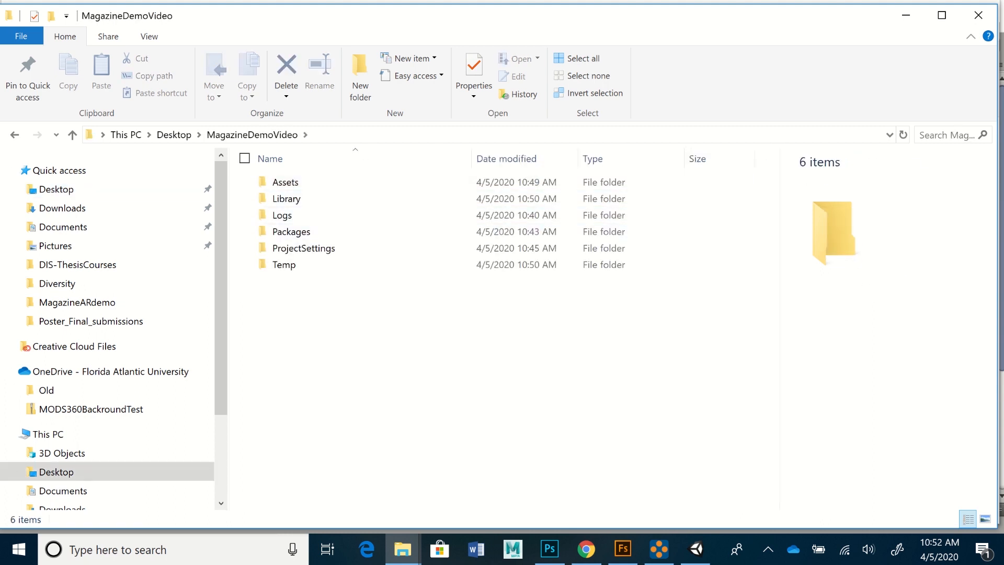
{"action": "left_click_drag", "start_coordinate": [471, 16], "coordinate": [476, 11]}
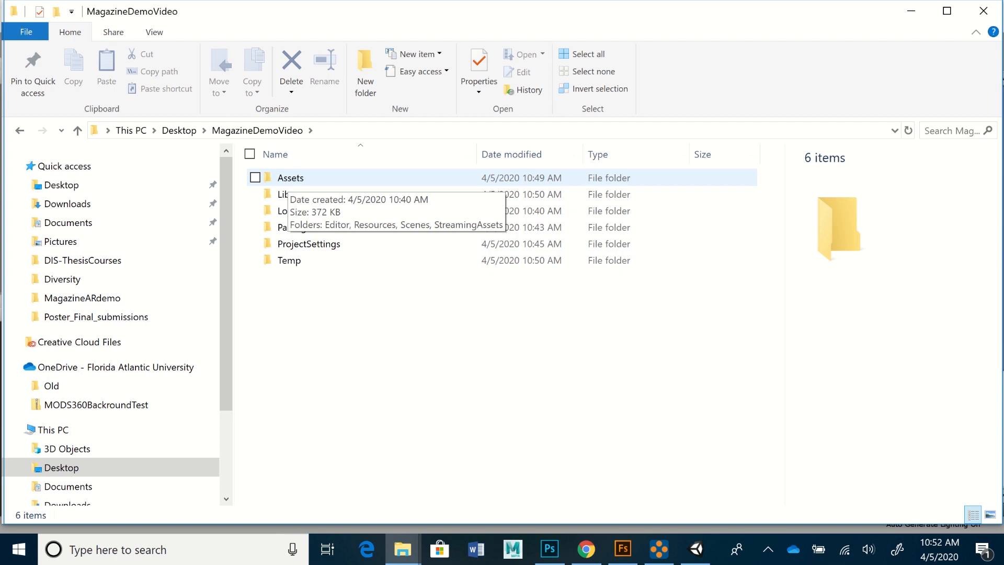
{"action": "double_click", "coordinate": [290, 178]}
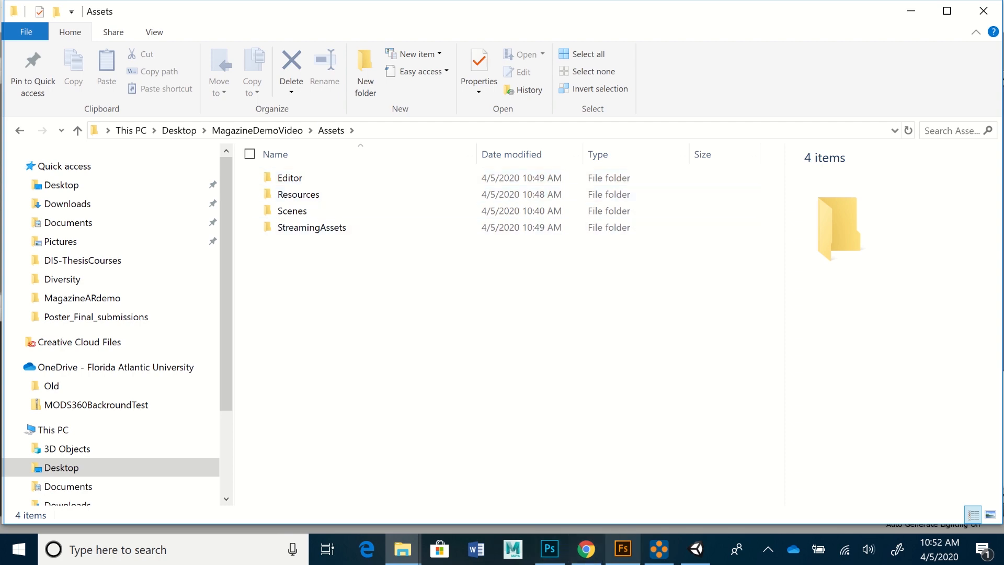
{"action": "left_click", "coordinate": [695, 549]}
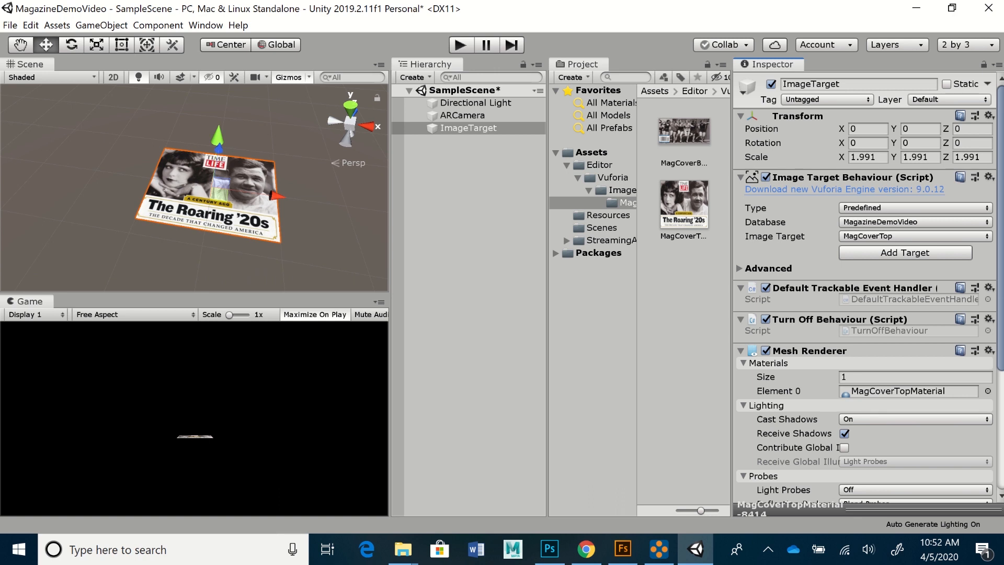
- In the Project panel, create a new folder under Assets named MagazineAssets
{"action": "left_click", "coordinate": [567, 166]}
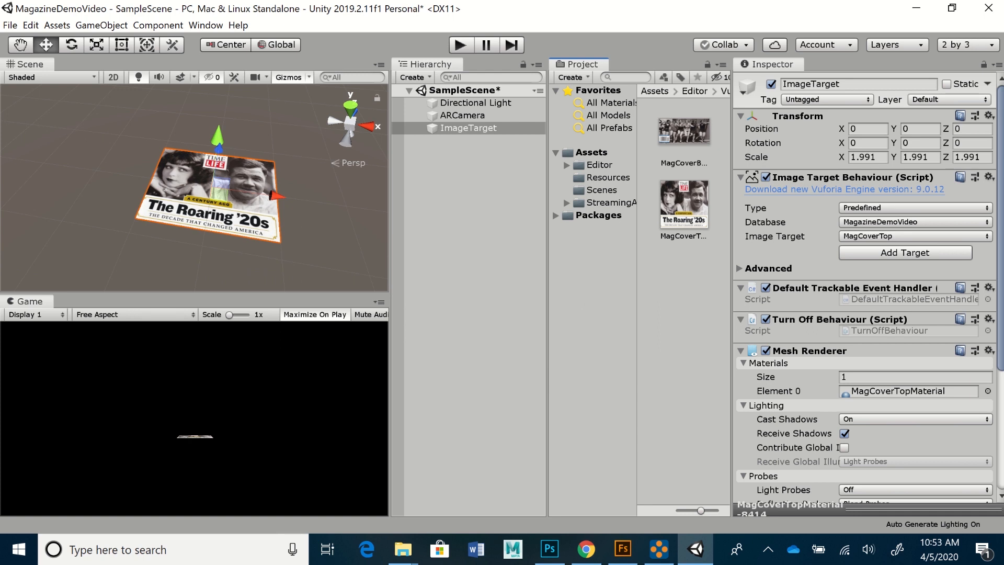
{"action": "left_click", "coordinate": [592, 153]}
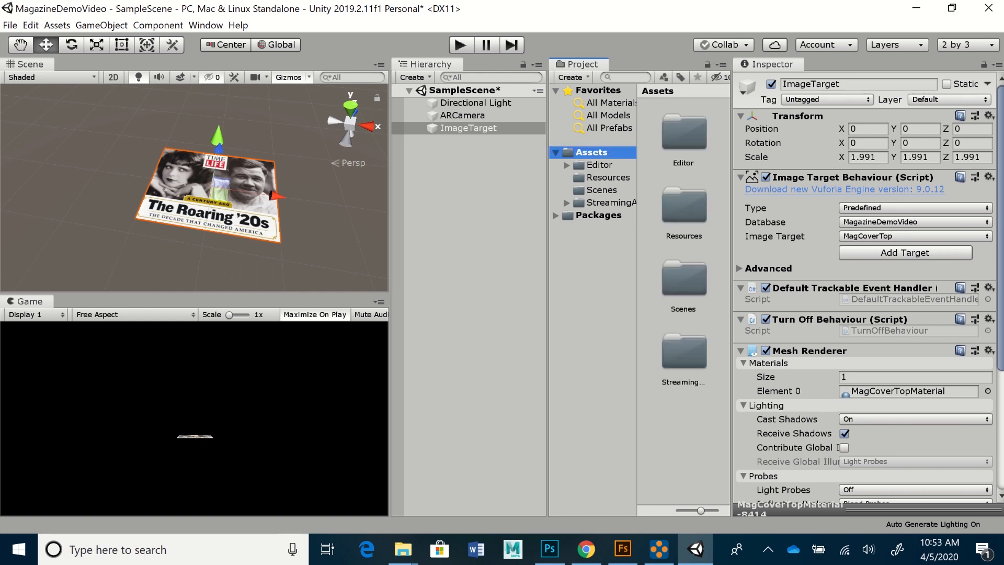
{"action": "left_click", "coordinate": [574, 77]}
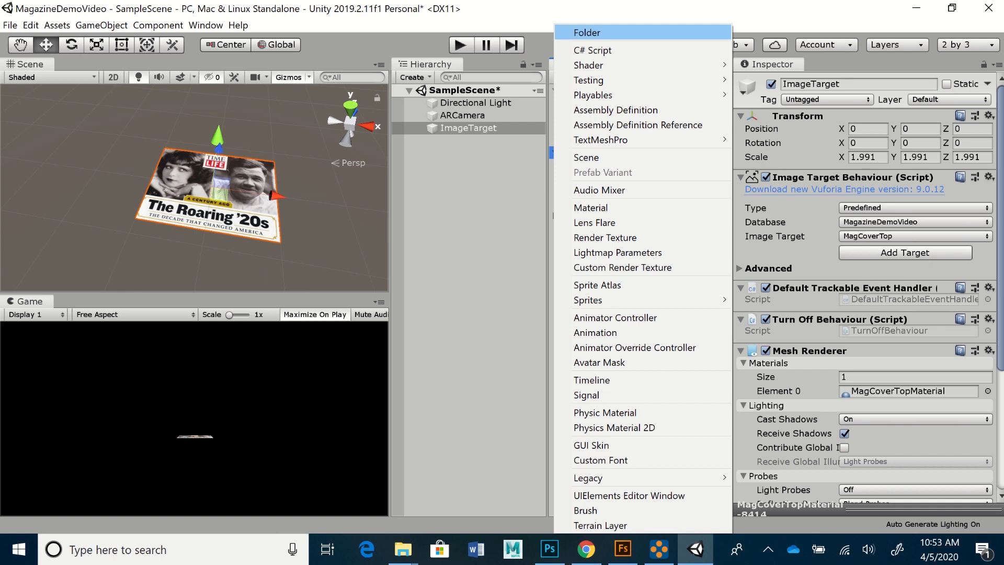
{"action": "left_click", "coordinate": [587, 32]}
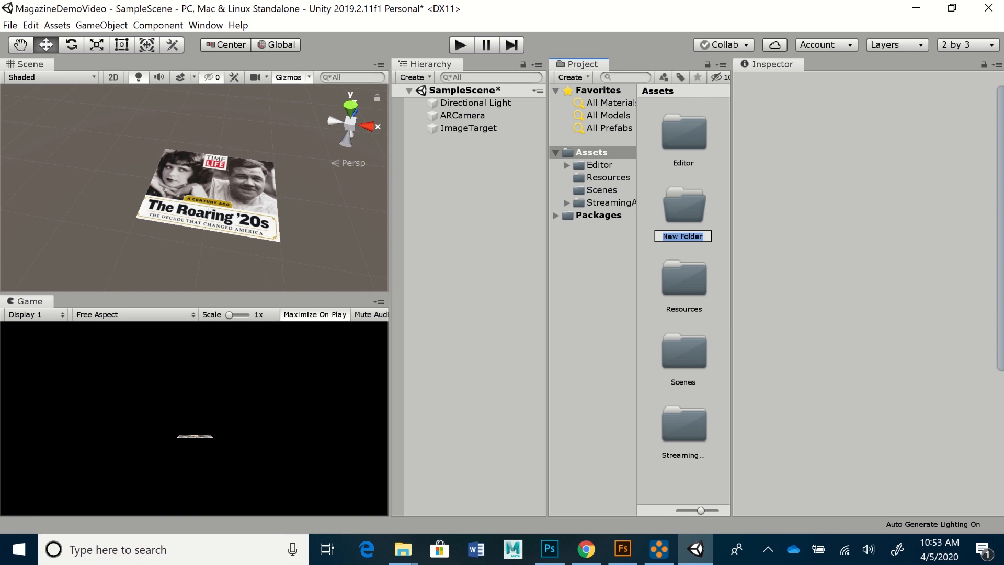
{"action": "type", "text": "MagazineAssets"}
{"action": "key", "text": "Return"}
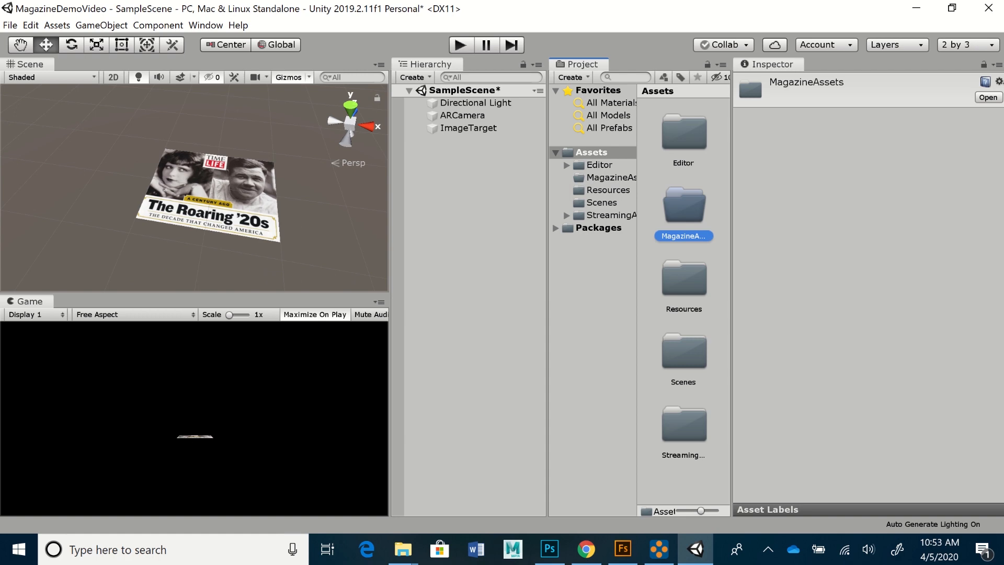
- In File Explorer, open the empty MagazineDemoVideo\Assets\MagazineAssets folder
{"action": "left_click", "coordinate": [403, 549]}
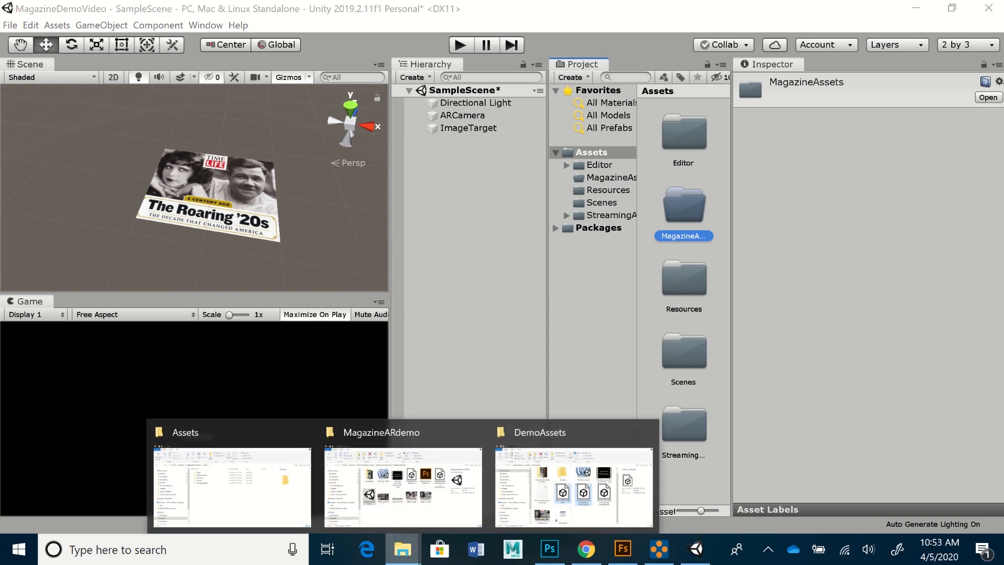
{"action": "left_click", "coordinate": [574, 486]}
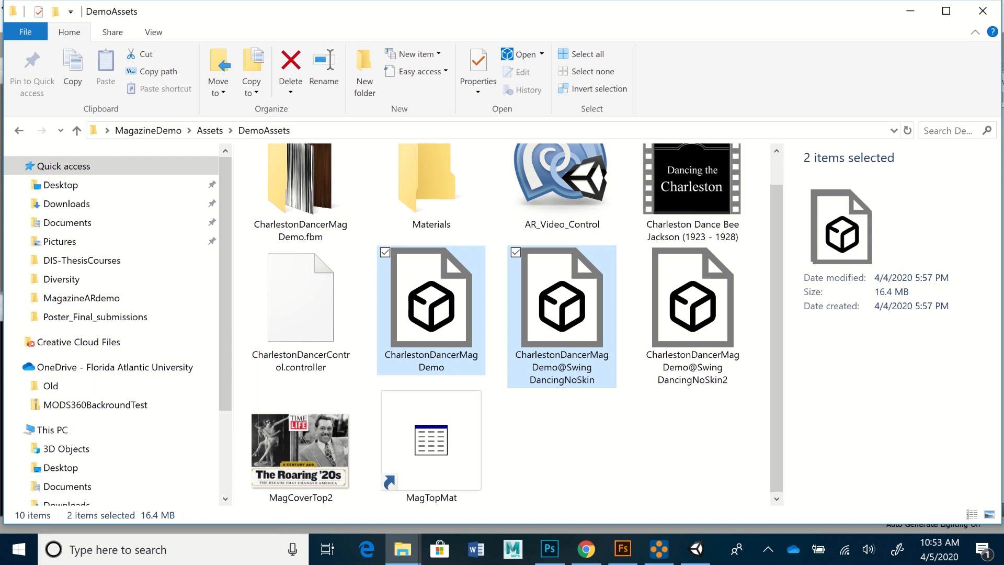
{"action": "left_click", "coordinate": [402, 550]}
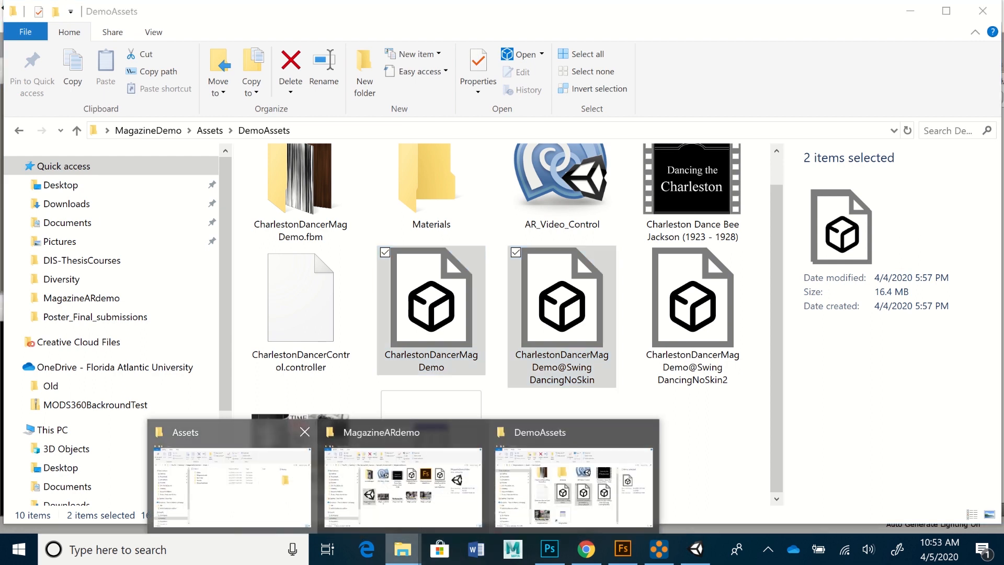
{"action": "left_click", "coordinate": [232, 486]}
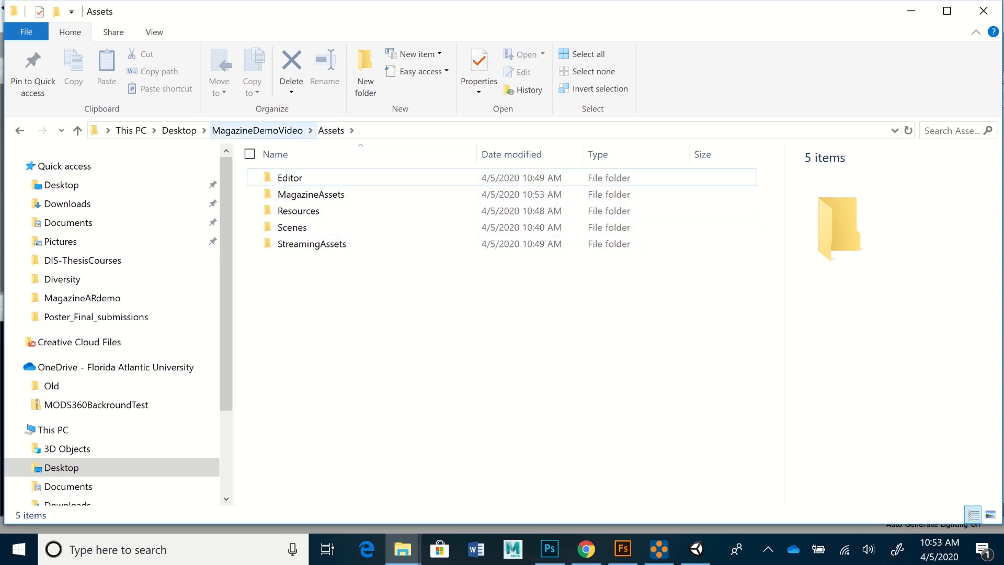
{"action": "left_click", "coordinate": [257, 130]}
{"action": "double_click", "coordinate": [291, 179]}
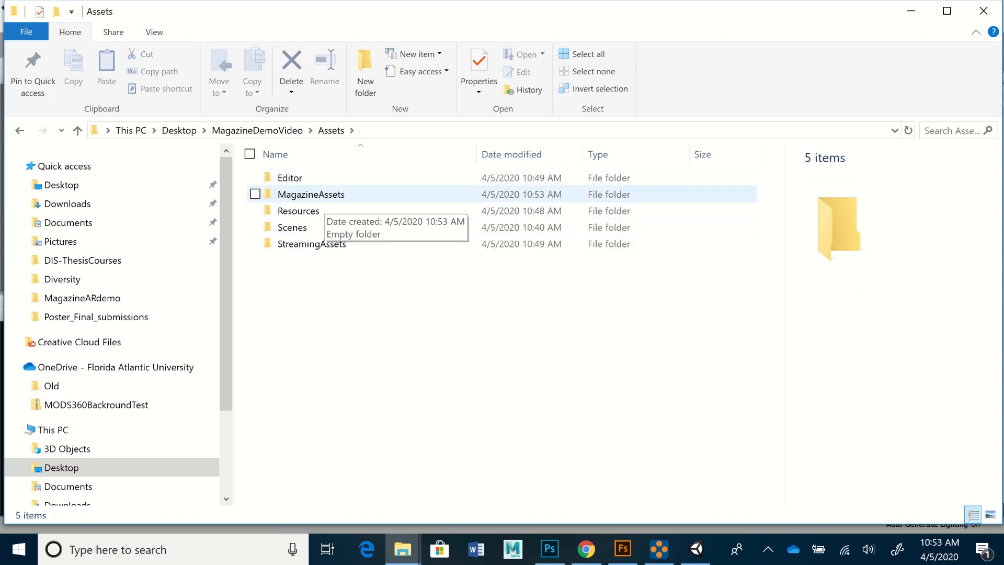
{"action": "double_click", "coordinate": [312, 195]}
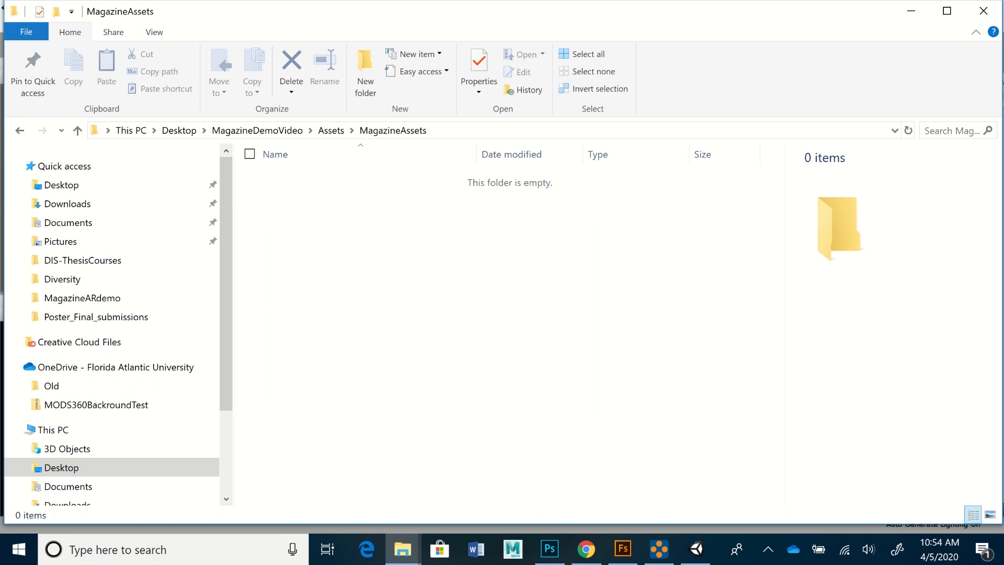
- Copy the MagCoverTop2 image from the MagazineARdemo folder
{"action": "mouse_move", "coordinate": [402, 549]}
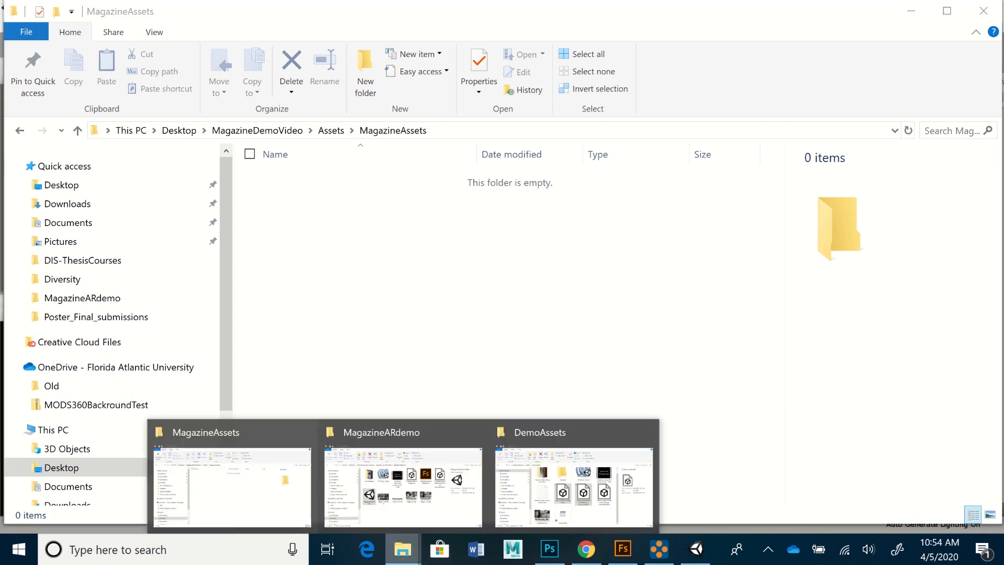
{"action": "left_click", "coordinate": [402, 476]}
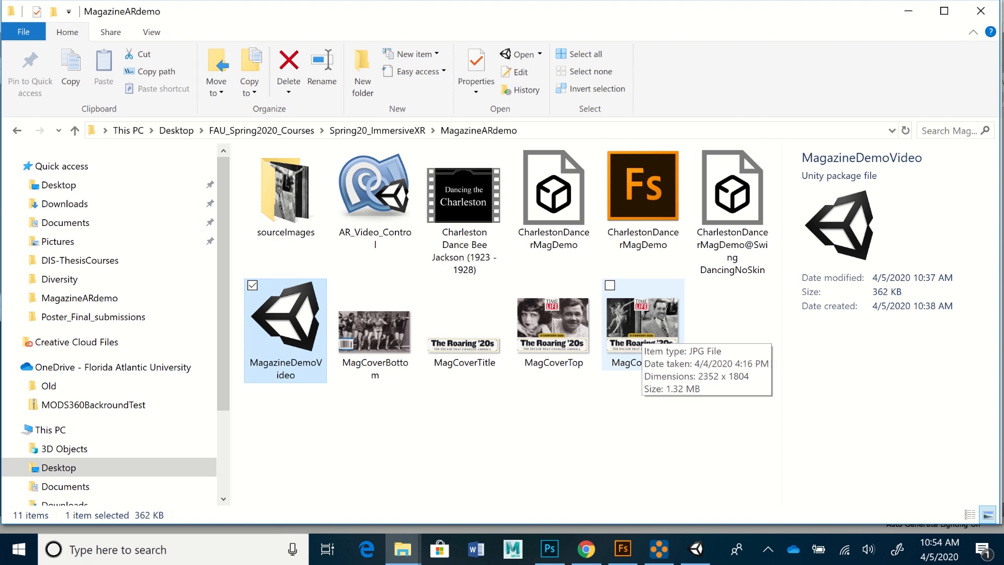
{"action": "right_click", "coordinate": [642, 332]}
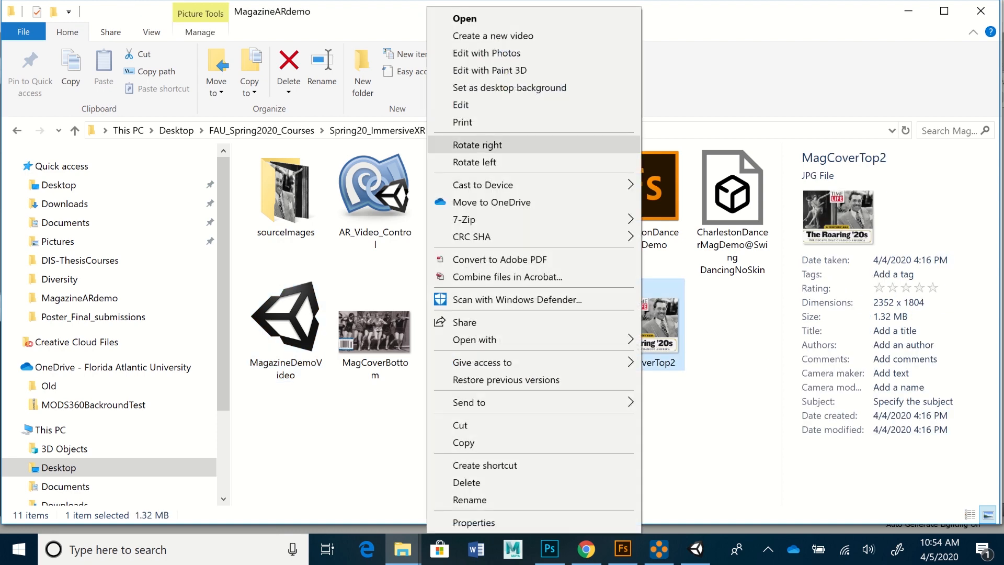
{"action": "left_click", "coordinate": [464, 443]}
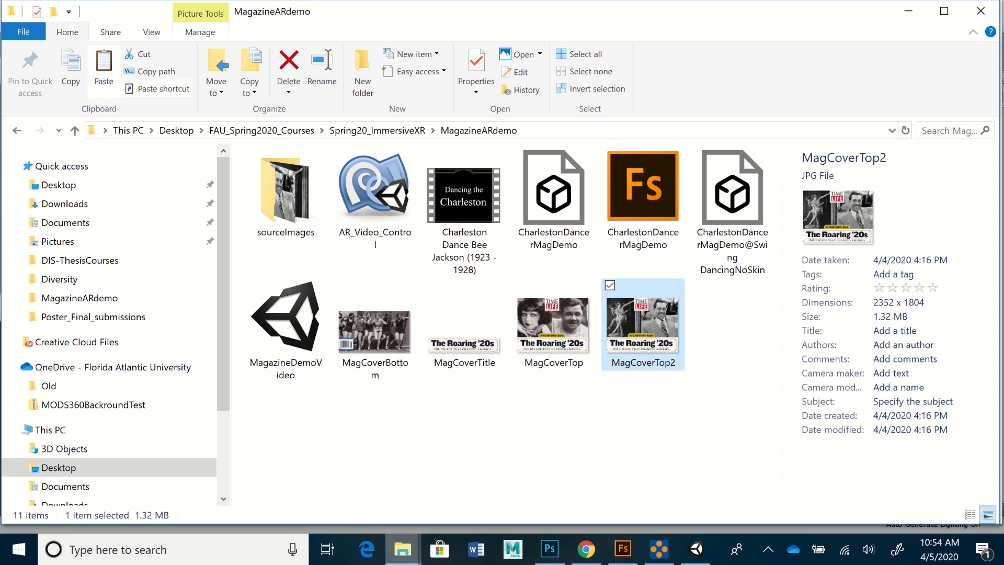
- Paste MagCoverTop2 into MagazineAssets and return to the Unity editor
{"action": "mouse_move", "coordinate": [402, 549]}
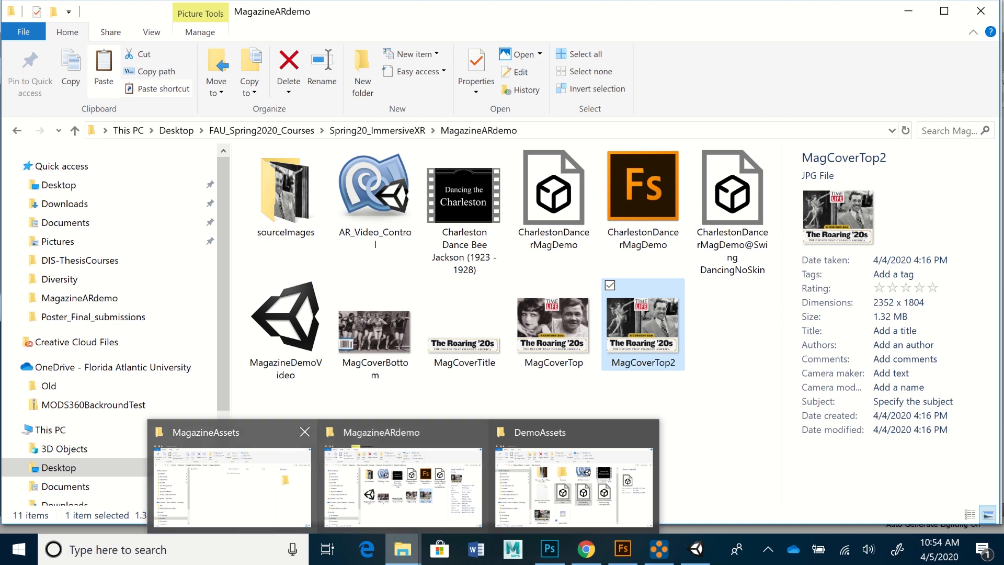
{"action": "left_click", "coordinate": [232, 483]}
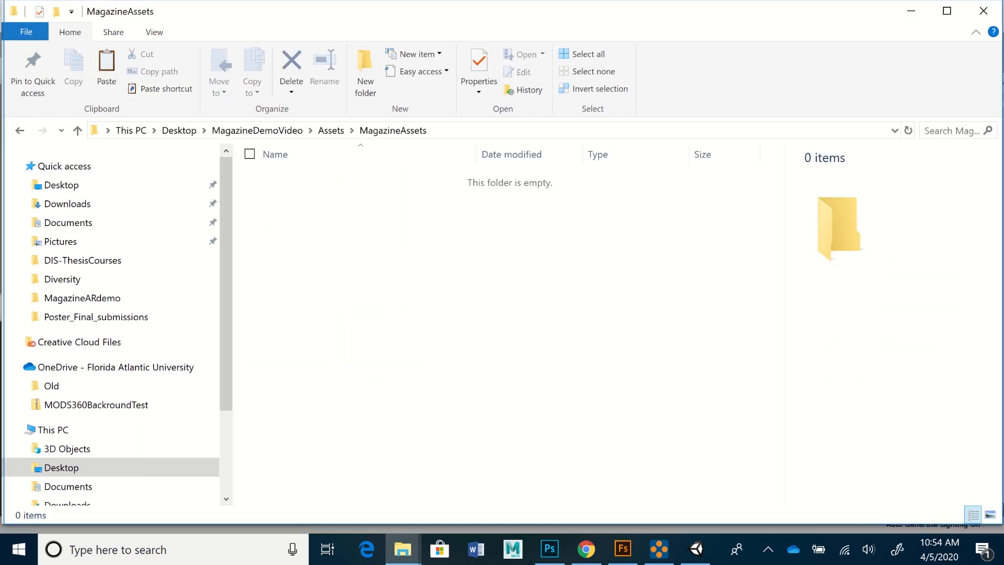
{"action": "right_click", "coordinate": [321, 210]}
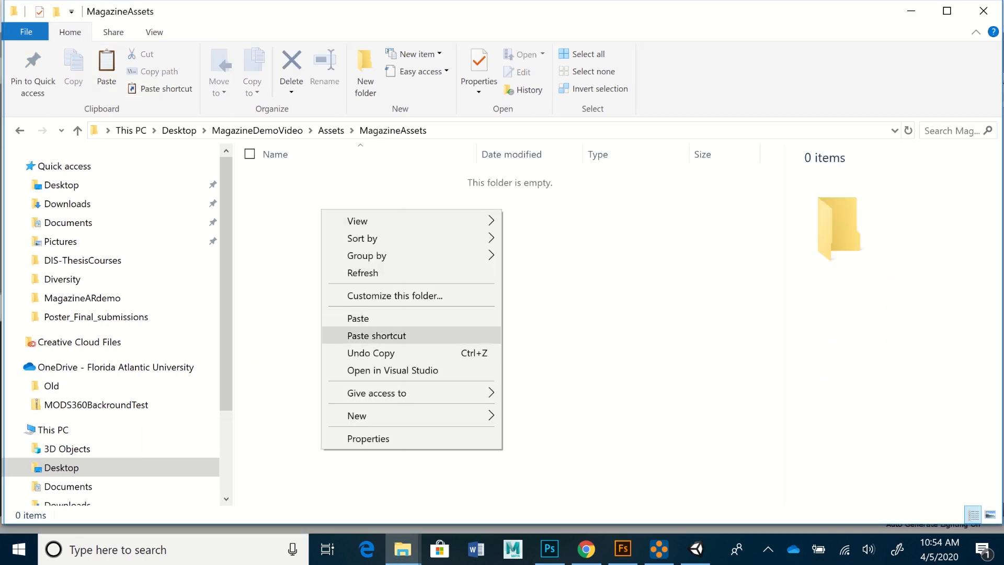
{"action": "left_click", "coordinate": [358, 318]}
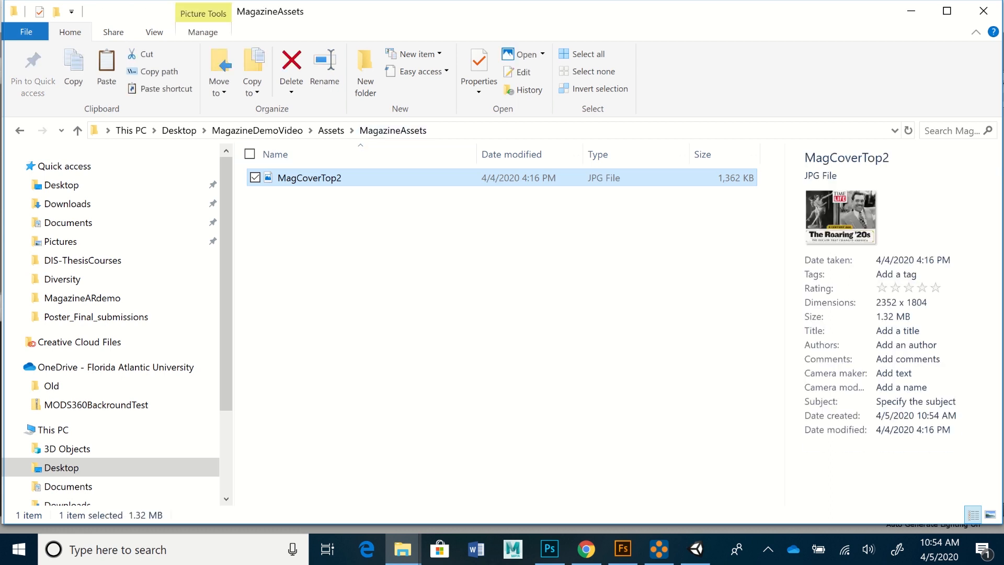
{"action": "left_click", "coordinate": [696, 550]}
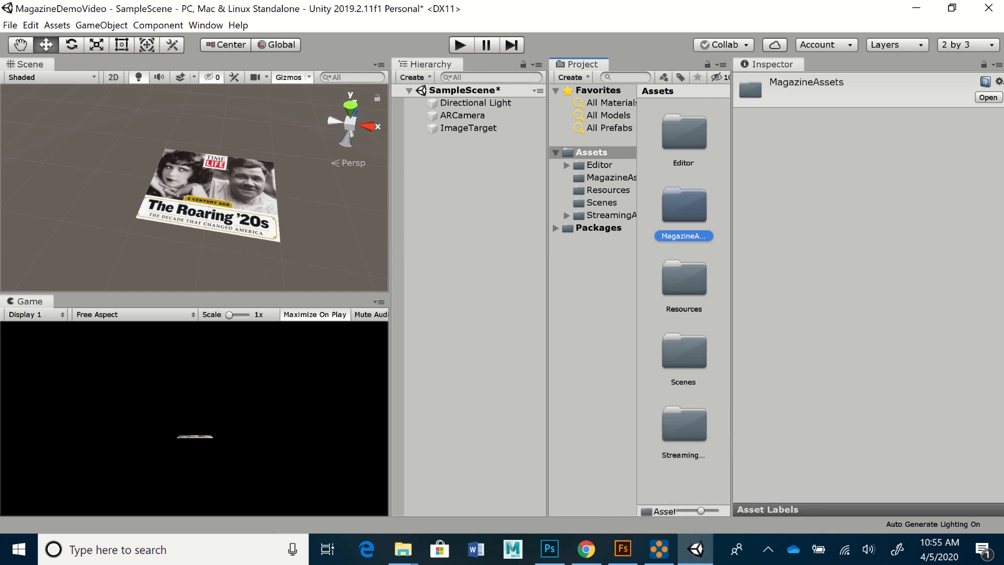
- Open MagazineAssets and inspect MagCoverTop2's import settings: Default texture, max size 2048
{"action": "double_click", "coordinate": [684, 205]}
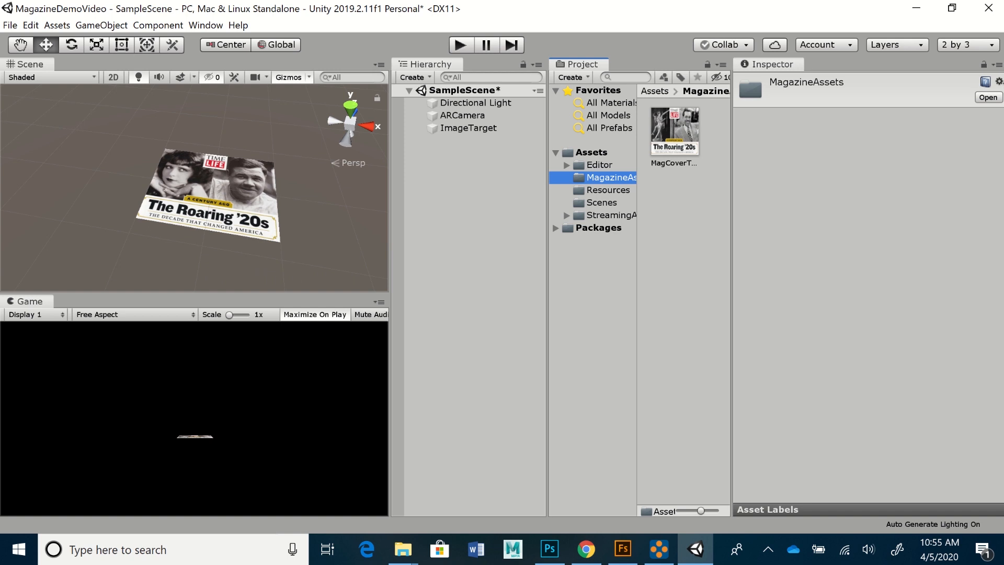
{"action": "left_click", "coordinate": [674, 132]}
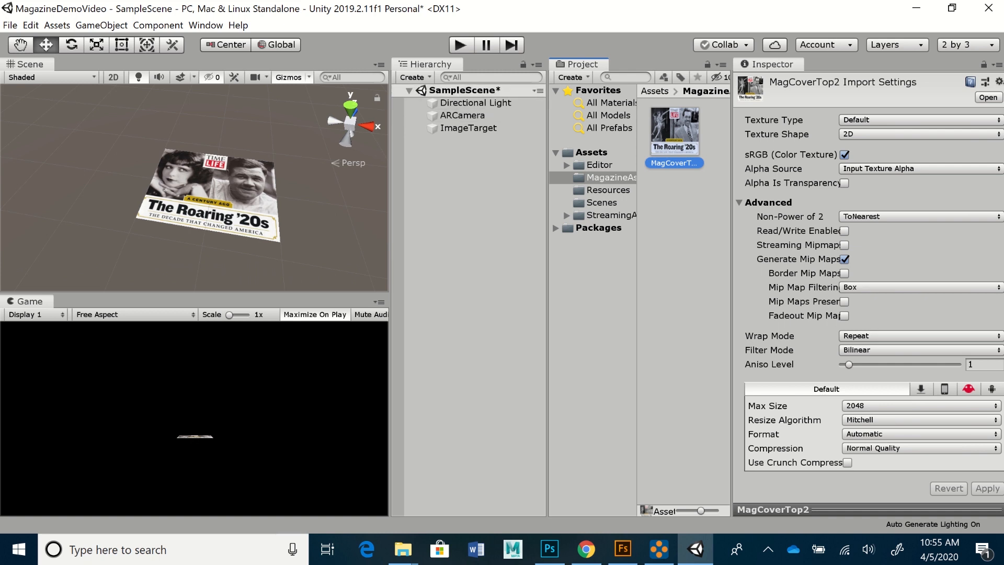
{"action": "left_click", "coordinate": [413, 77]}
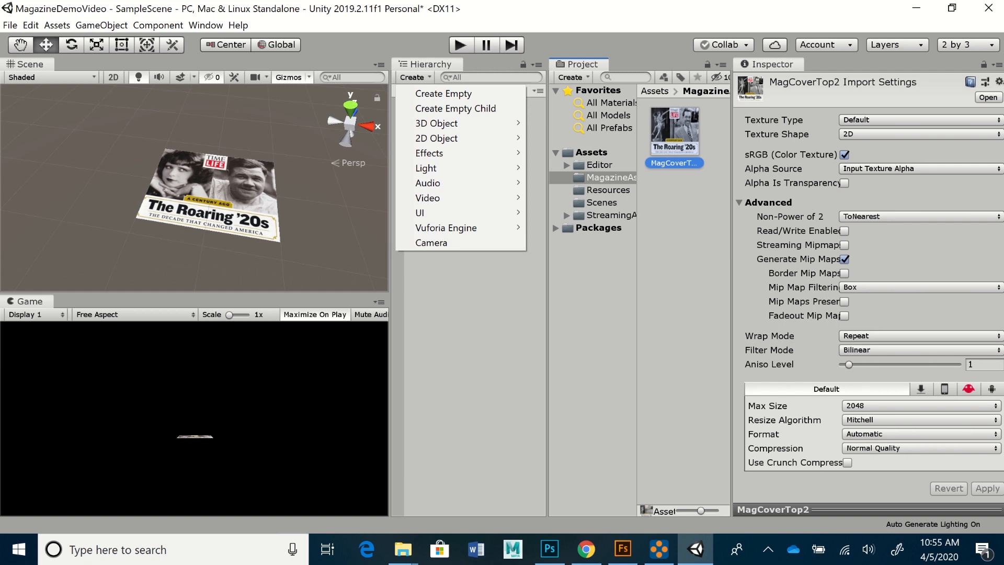
- Add a 3D Plane and set its X and Z scale to 0.1
{"action": "mouse_move", "coordinate": [437, 123]}
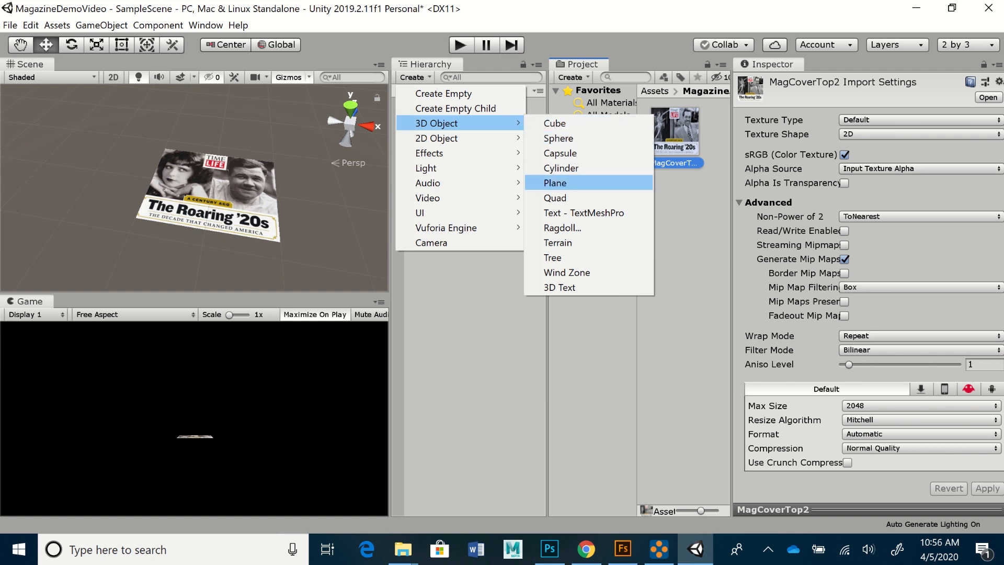
{"action": "left_click", "coordinate": [555, 182]}
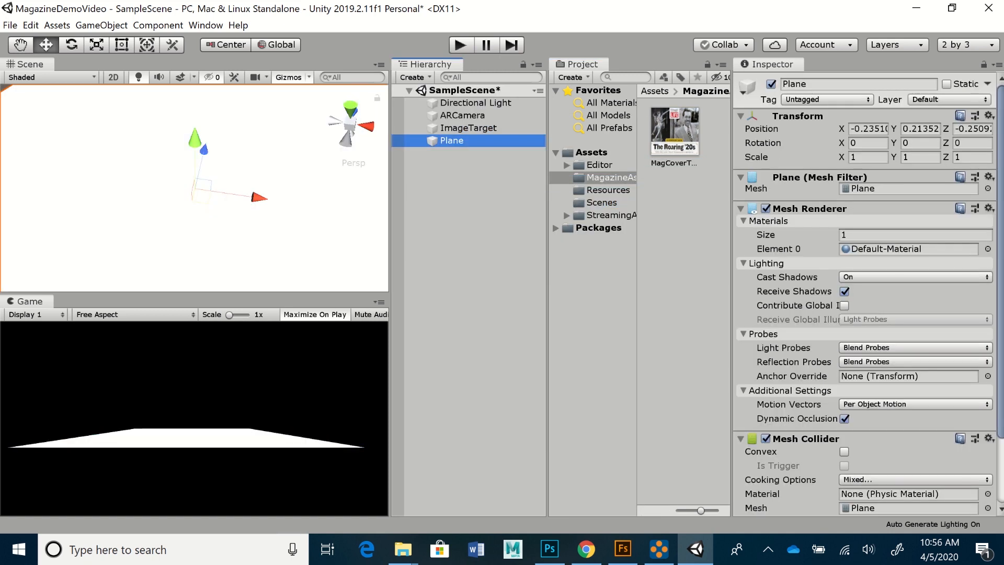
{"action": "left_click", "coordinate": [867, 157]}
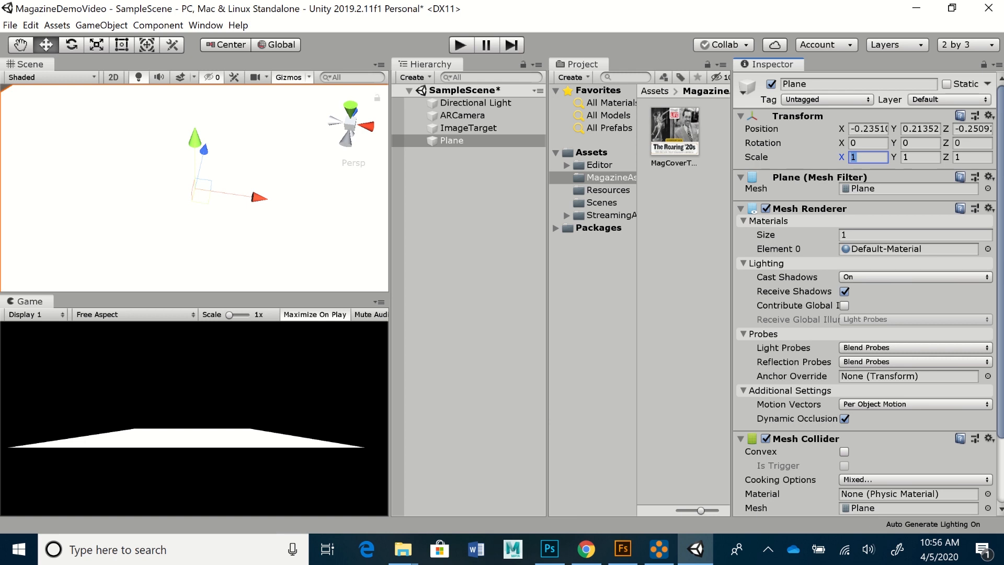
{"action": "type", "text": ".1"}
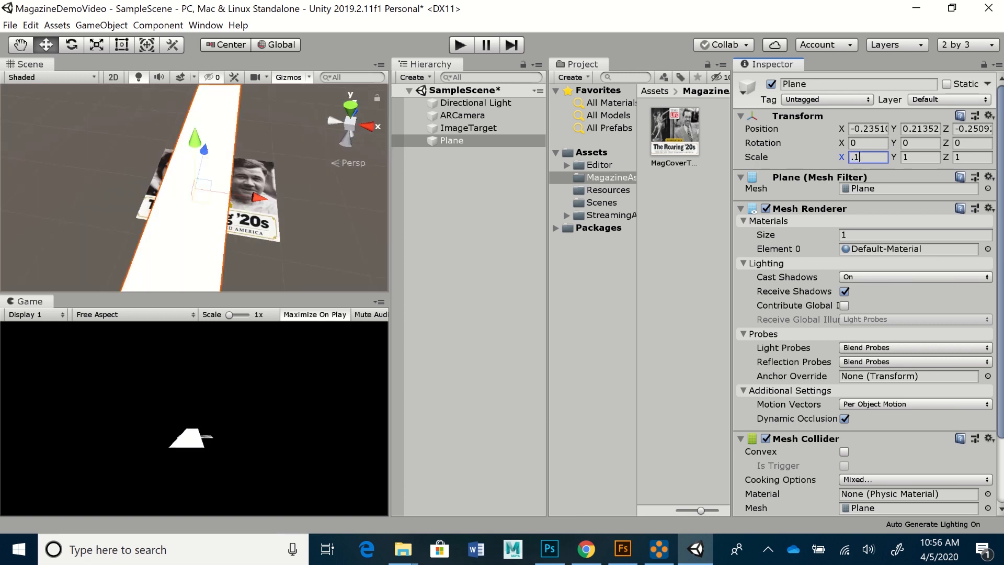
{"action": "key", "text": "Tab"}
{"action": "key", "text": "Tab"}
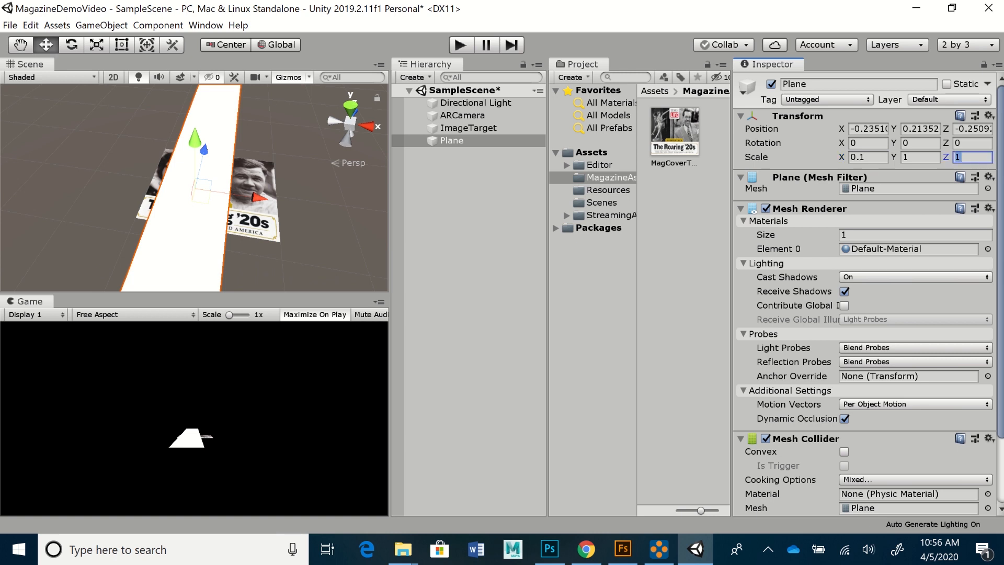
{"action": "type", "text": ".1"}
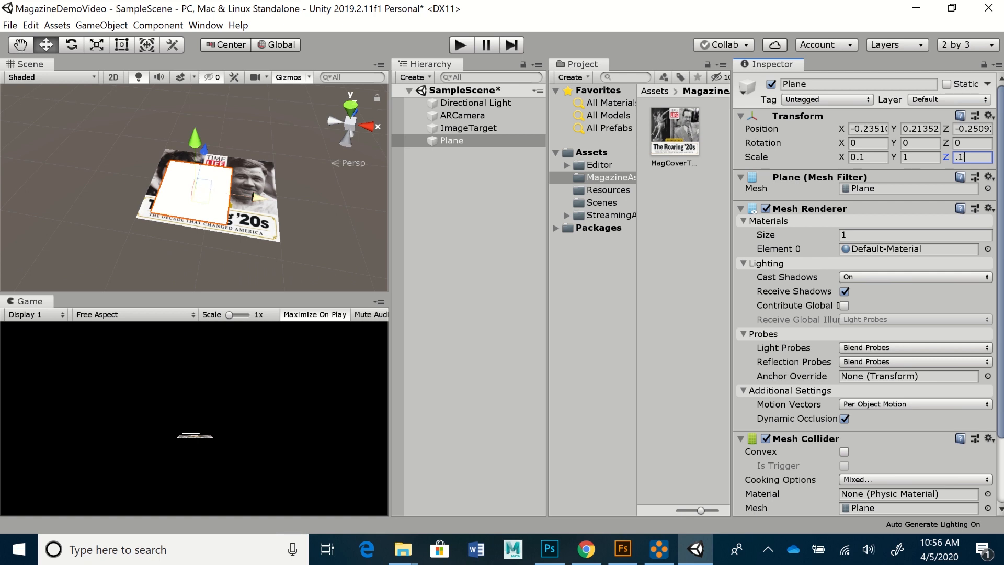
- Set the Plane's position to 0, 0, 0
{"action": "left_click", "coordinate": [869, 129]}
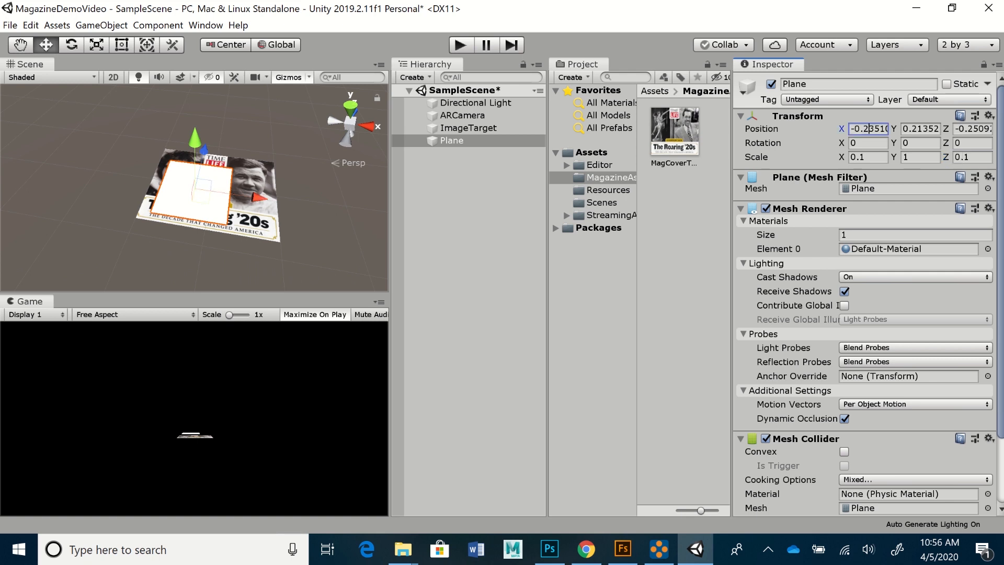
{"action": "type", "text": "0"}
{"action": "key", "text": "Tab"}
{"action": "type", "text": "0"}
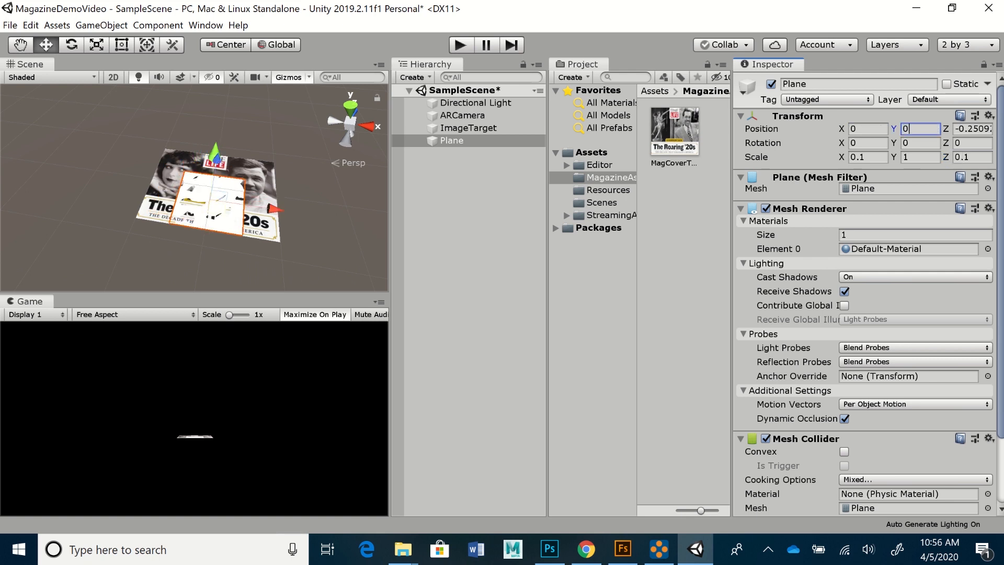
{"action": "key", "text": "Tab"}
{"action": "type", "text": "0"}
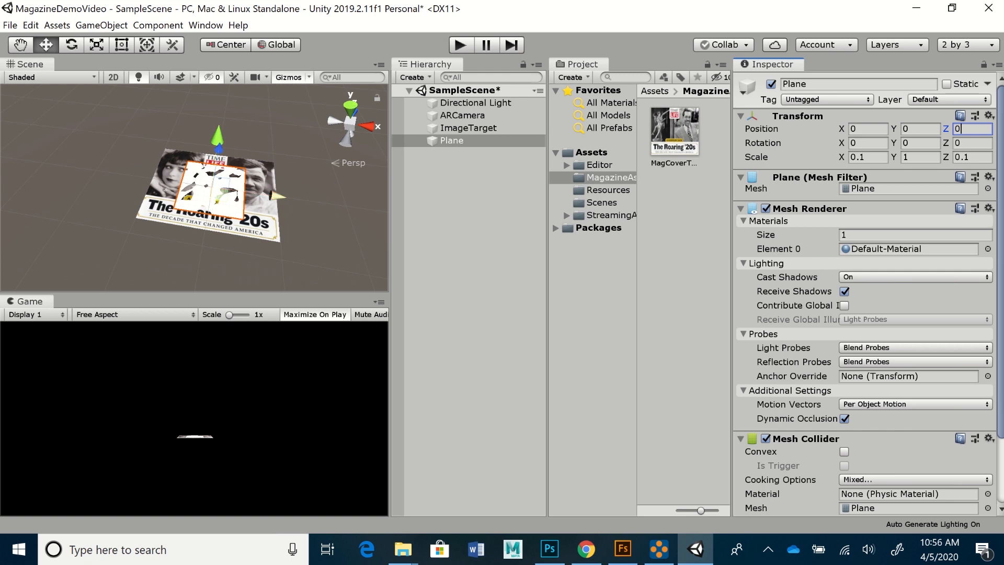
{"action": "scroll", "coordinate": [283, 196], "scroll_direction": "up", "scroll_amount": 4}
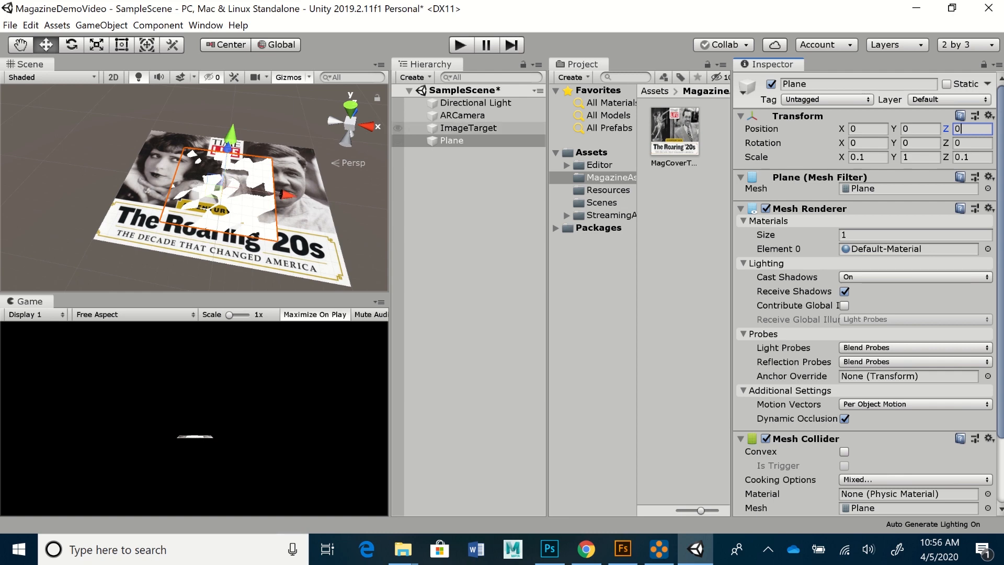
- Select the ImageTarget and switch to a top-down view centred on the magazine cover
{"action": "left_click", "coordinate": [399, 128]}
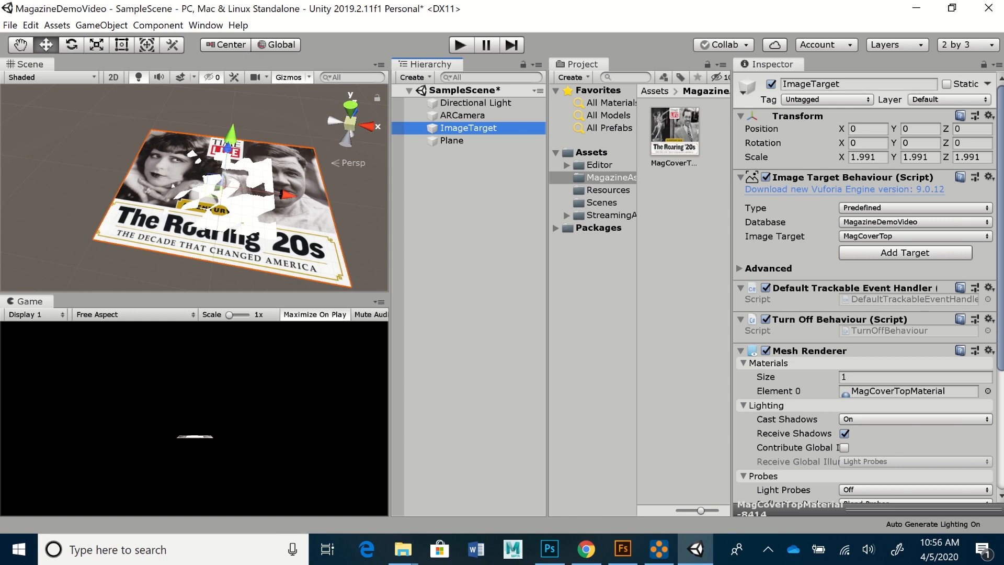
{"action": "middle_click_drag", "start_coordinate": [251, 156], "coordinate": [251, 157]}
{"action": "left_click", "coordinate": [351, 124]}
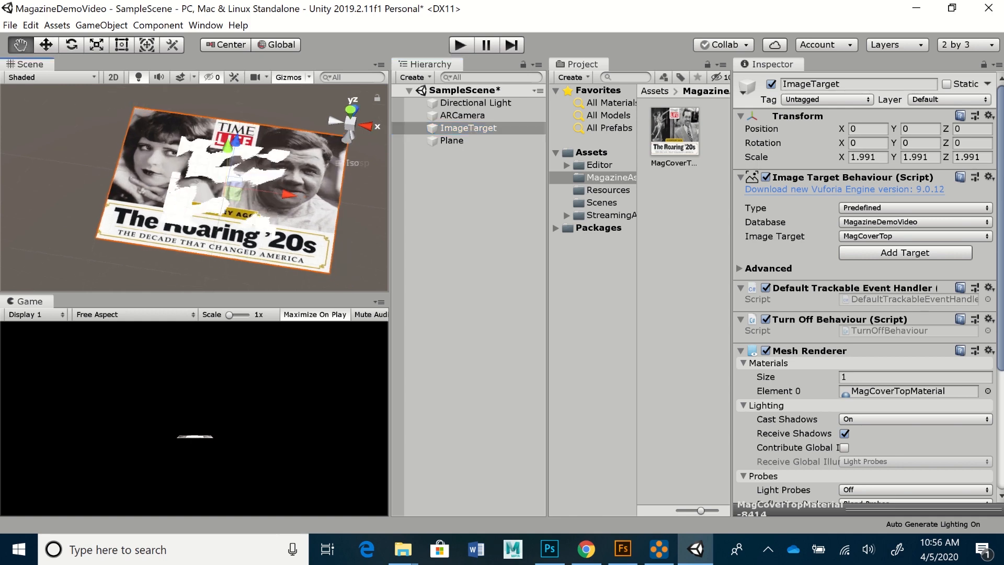
{"action": "left_click_drag", "start_coordinate": [219, 209], "coordinate": [217, 133], "text": "alt"}
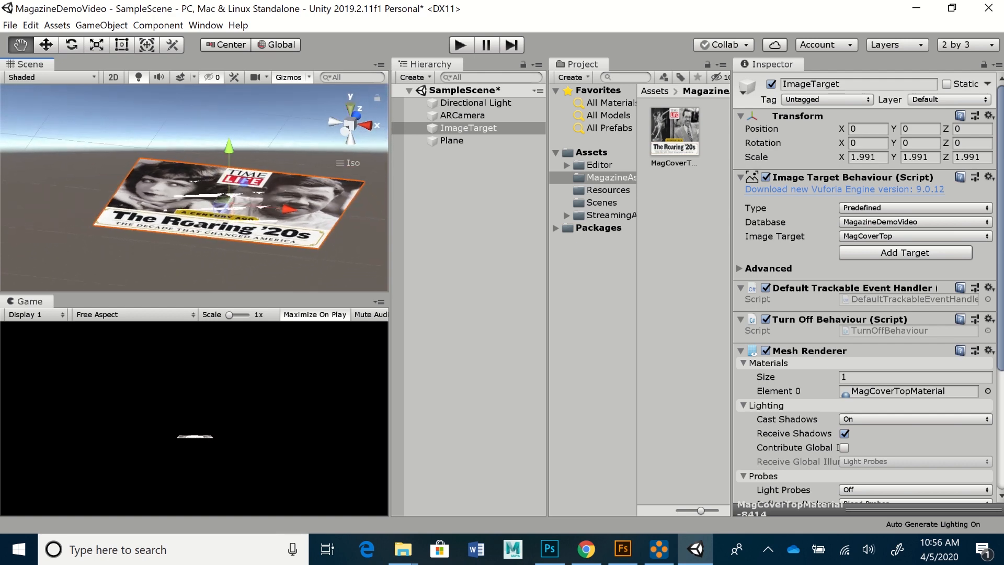
{"action": "left_click", "coordinate": [350, 108]}
{"action": "left_click_drag", "start_coordinate": [209, 172], "coordinate": [193, 146], "text": "alt"}
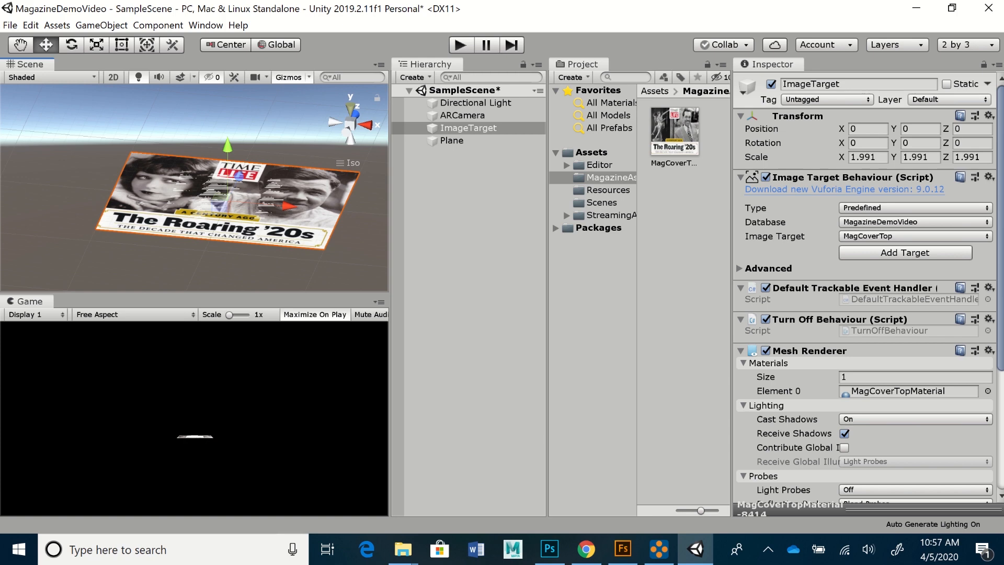
{"action": "left_click", "coordinate": [350, 109]}
{"action": "middle_click_drag", "start_coordinate": [271, 183], "coordinate": [250, 216], "text": "alt"}
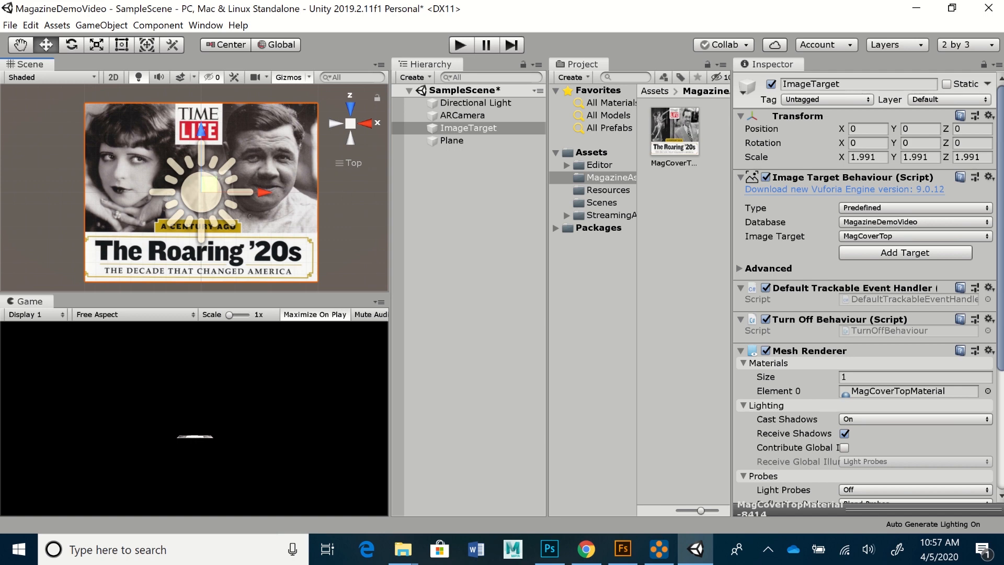
{"action": "left_click", "coordinate": [921, 129]}
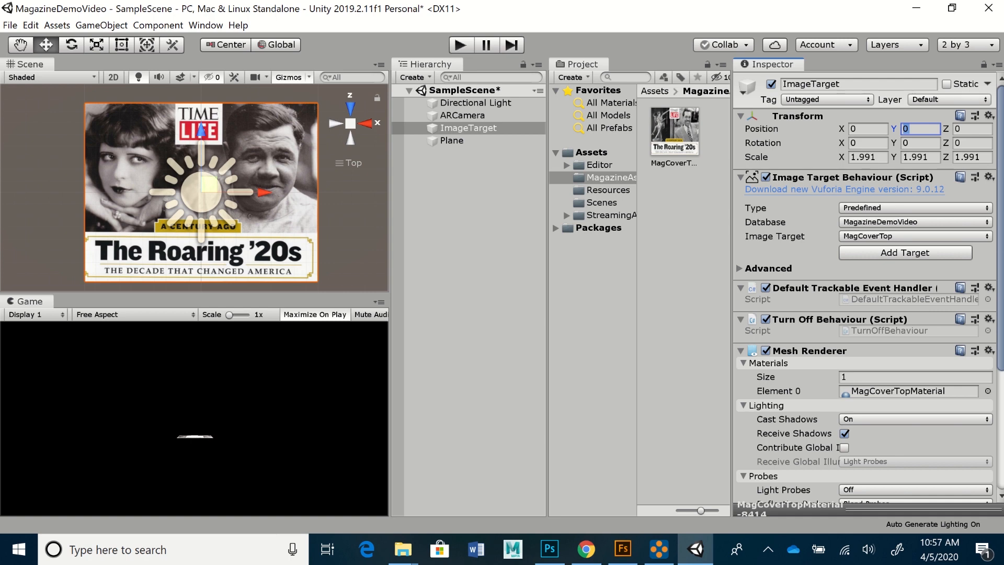
- Try ImageTarget Y positions of .001, 0.1, 1 and -0.1, tilting the view to compare with the plane
{"action": "type", "text": ".001"}
{"action": "key", "text": "Return"}
{"action": "key", "text": "Return"}
{"action": "type", "text": "0.1"}
{"action": "key", "text": "Return"}
{"action": "type", "text": "1"}
{"action": "left_click_drag", "start_coordinate": [220, 202], "coordinate": [239, 26], "text": "alt"}
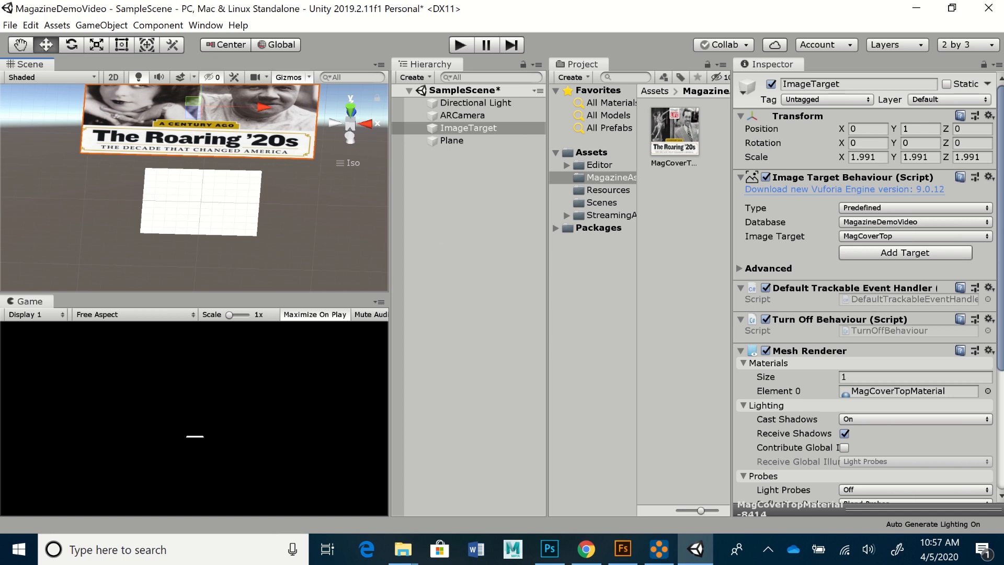
{"action": "left_click", "coordinate": [920, 129]}
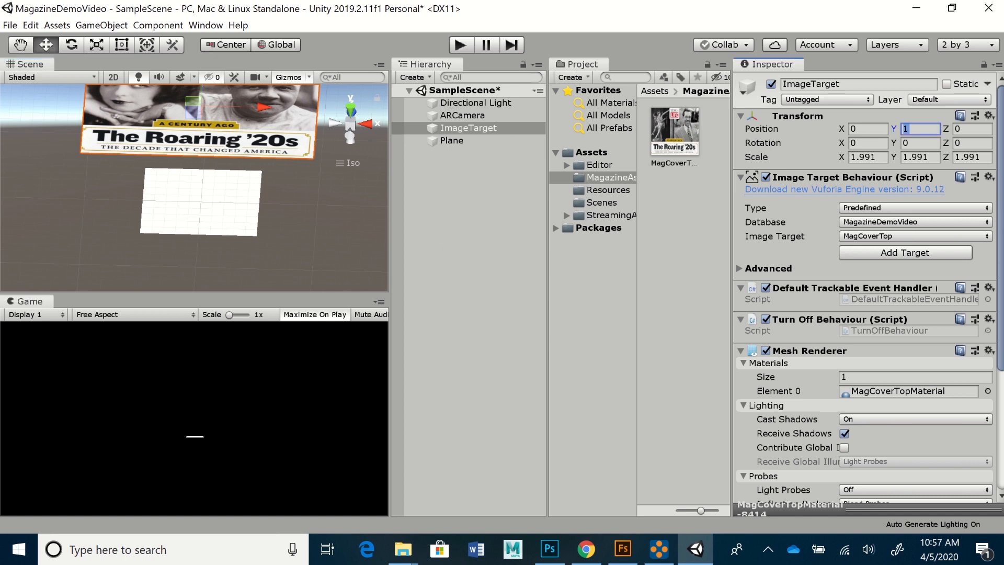
{"action": "type", "text": "-.1"}
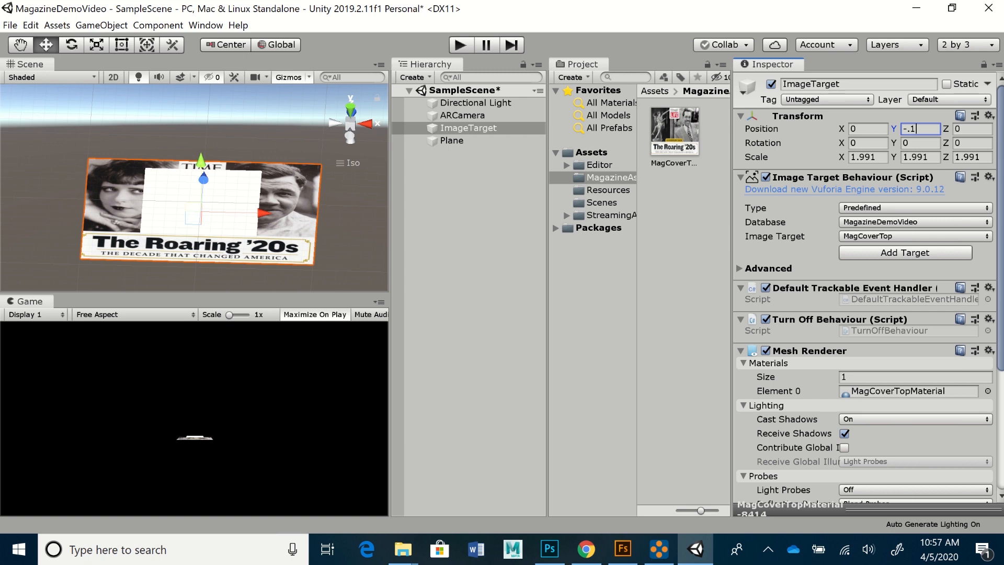
{"action": "left_click_drag", "start_coordinate": [235, 231], "coordinate": [232, 125], "text": "alt"}
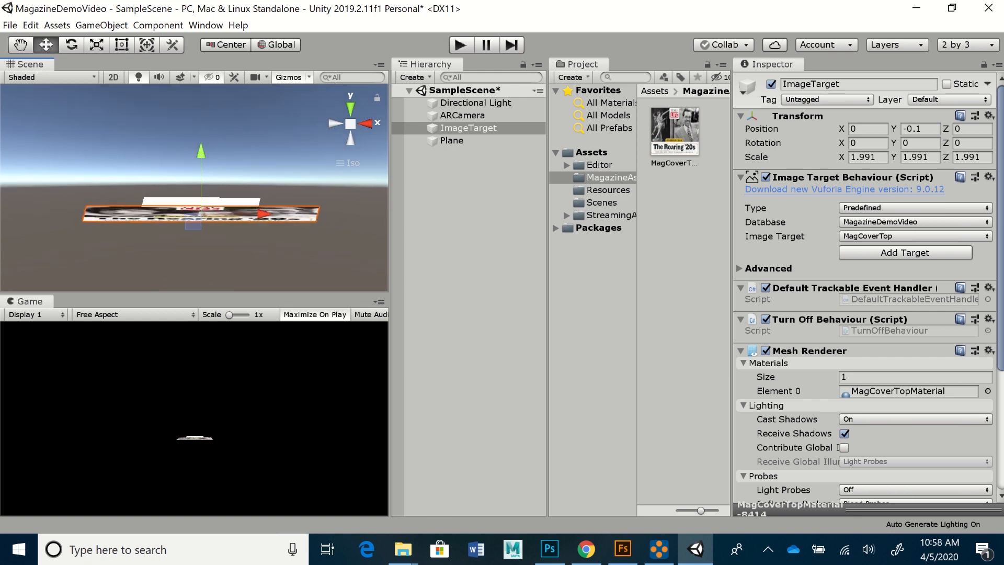
- Set the ImageTarget's Y position to -0.001 and return to a top-down view
{"action": "left_click", "coordinate": [920, 130]}
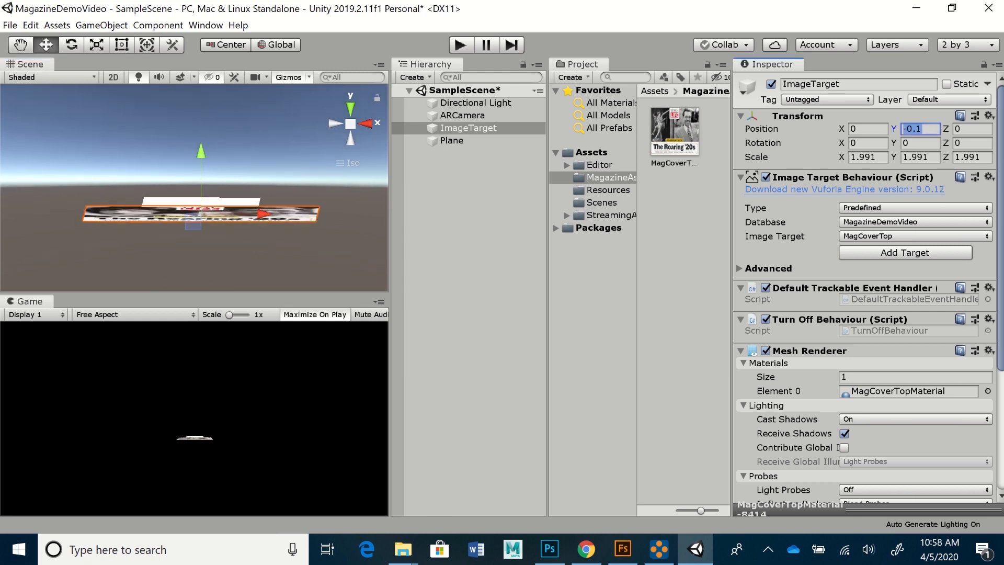
{"action": "type", "text": "-"}
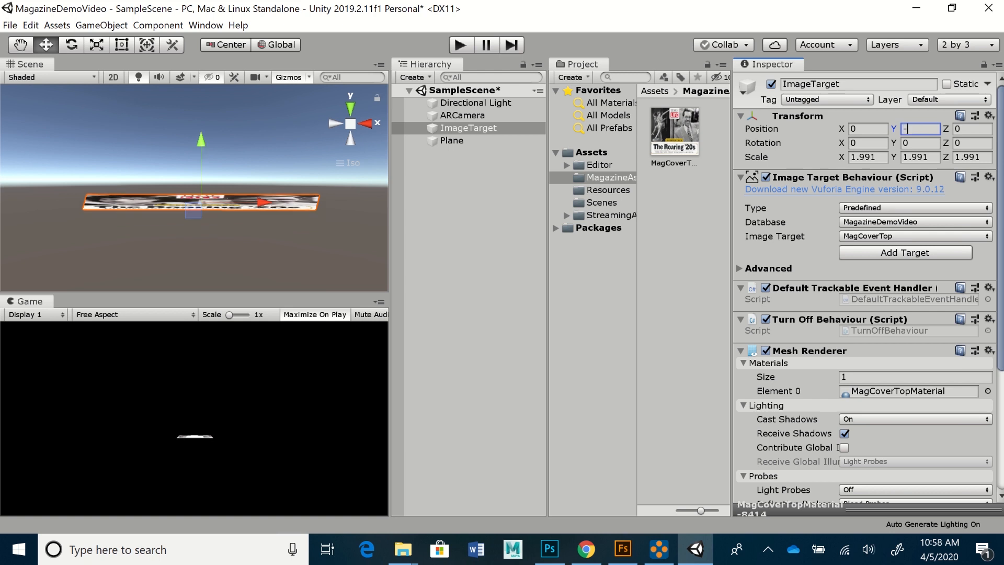
{"action": "type", "text": "0.001"}
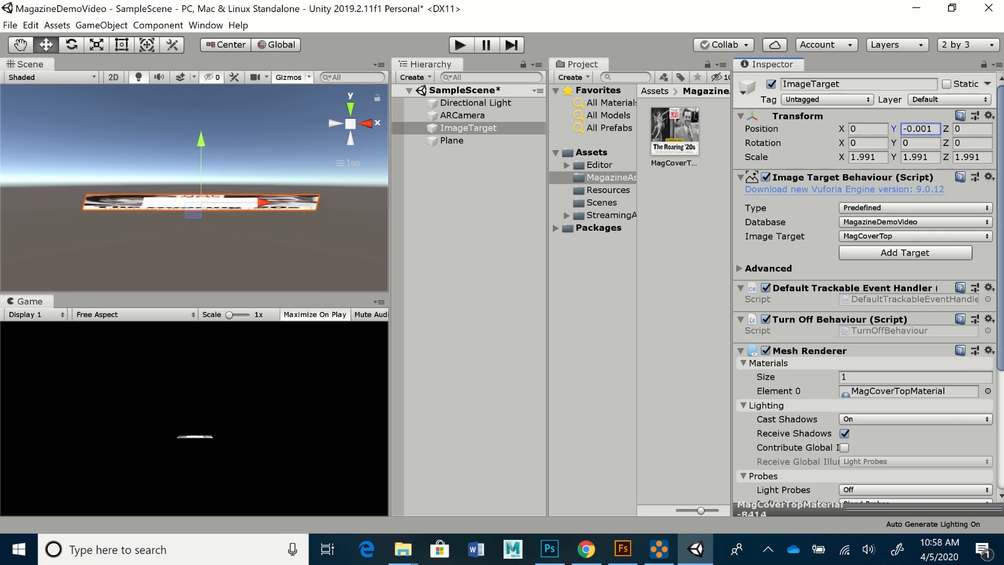
{"action": "left_click_drag", "start_coordinate": [235, 205], "coordinate": [232, 272], "text": "alt"}
{"action": "left_click_drag", "start_coordinate": [232, 172], "coordinate": [237, 319], "text": "alt"}
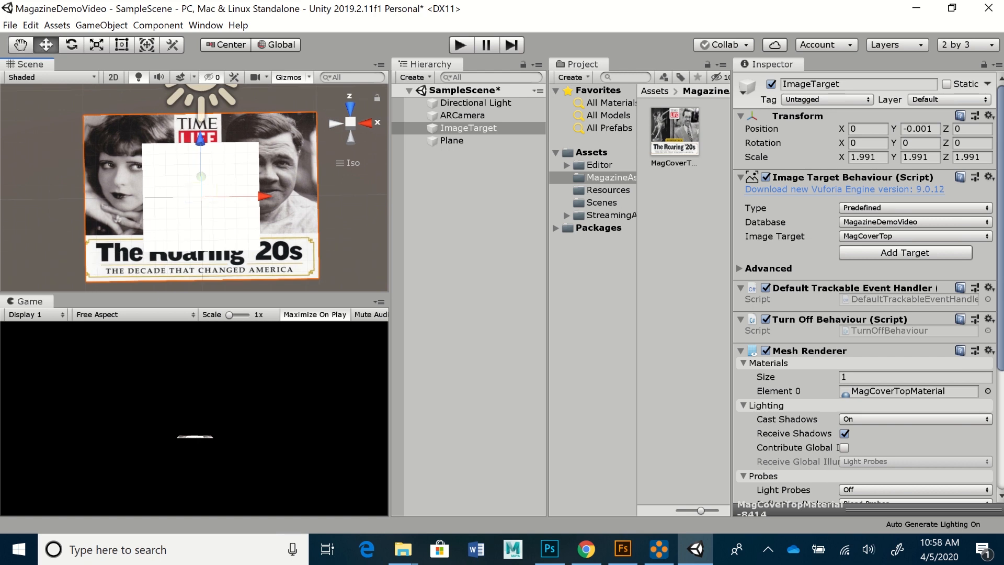
{"action": "left_click_drag", "start_coordinate": [261, 225], "coordinate": [261, 126], "text": "alt"}
{"action": "left_click", "coordinate": [350, 108]}
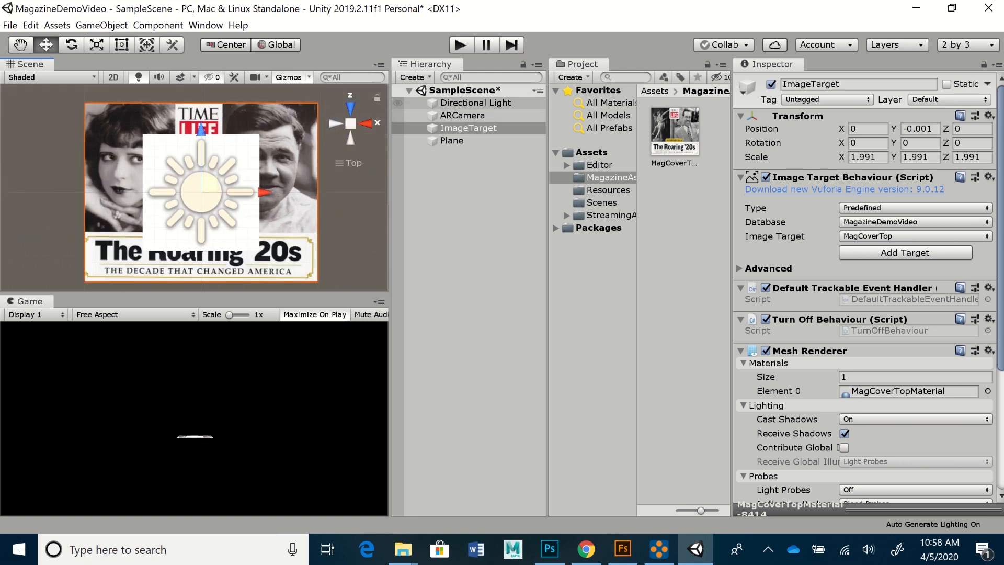
- Select the Directional Light and nudge it left along its X axis
{"action": "left_click", "coordinate": [475, 103]}
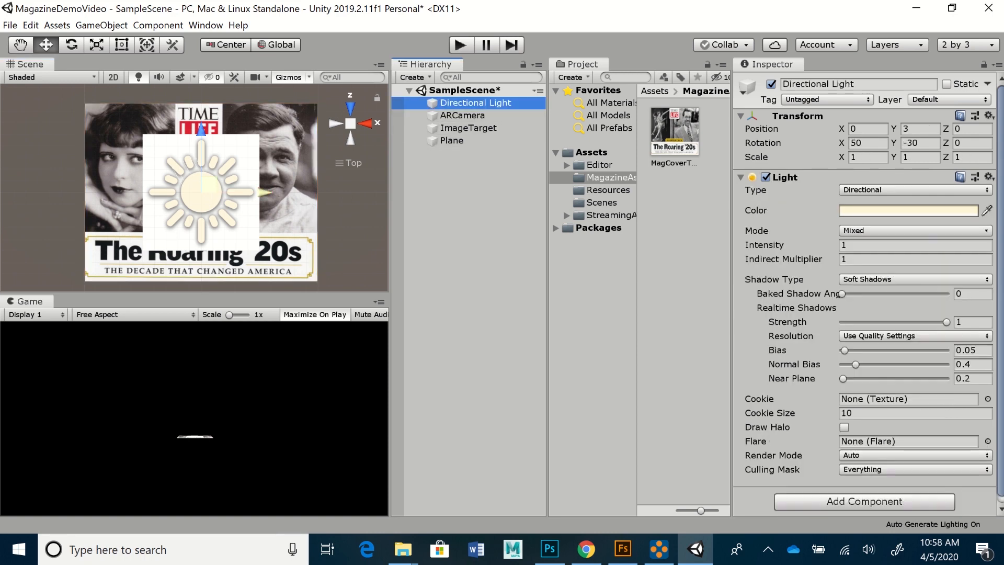
{"action": "left_click_drag", "start_coordinate": [264, 192], "coordinate": [239, 192]}
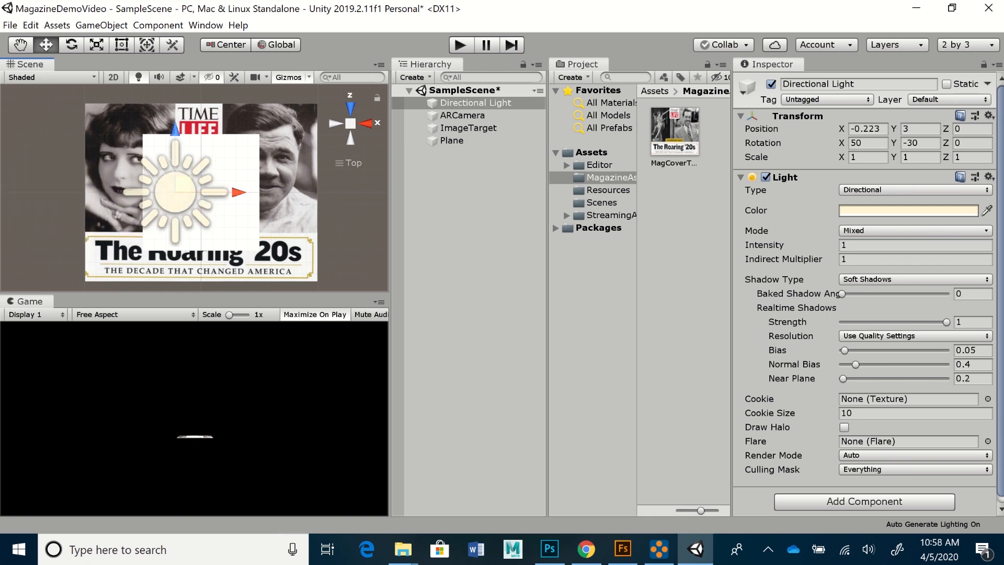
{"action": "key", "text": "e"}
{"action": "key", "text": "r"}
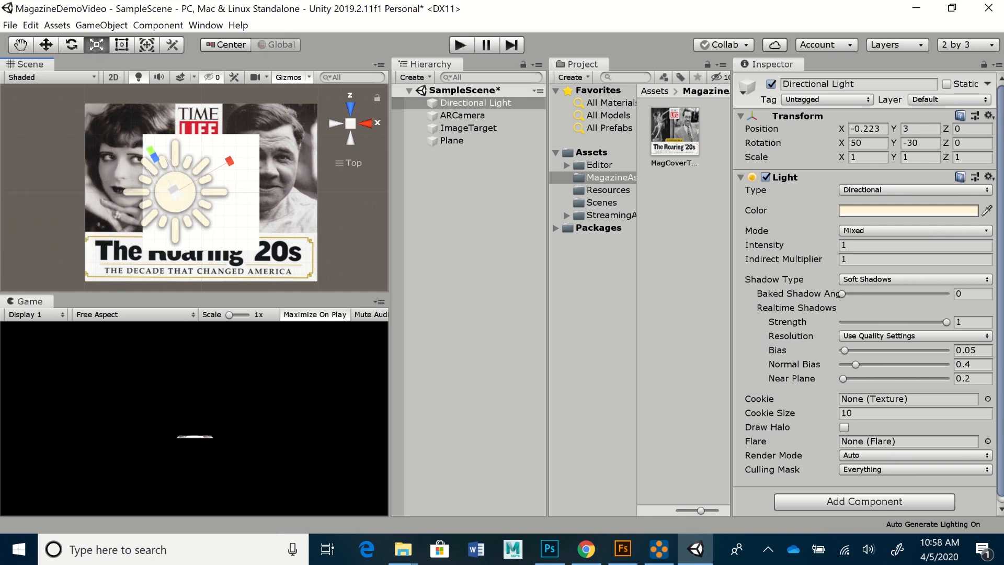
{"action": "key", "text": "w"}
- With the Move tool, drag the light far left to X -2.119, off the cover
{"action": "key", "text": "e"}
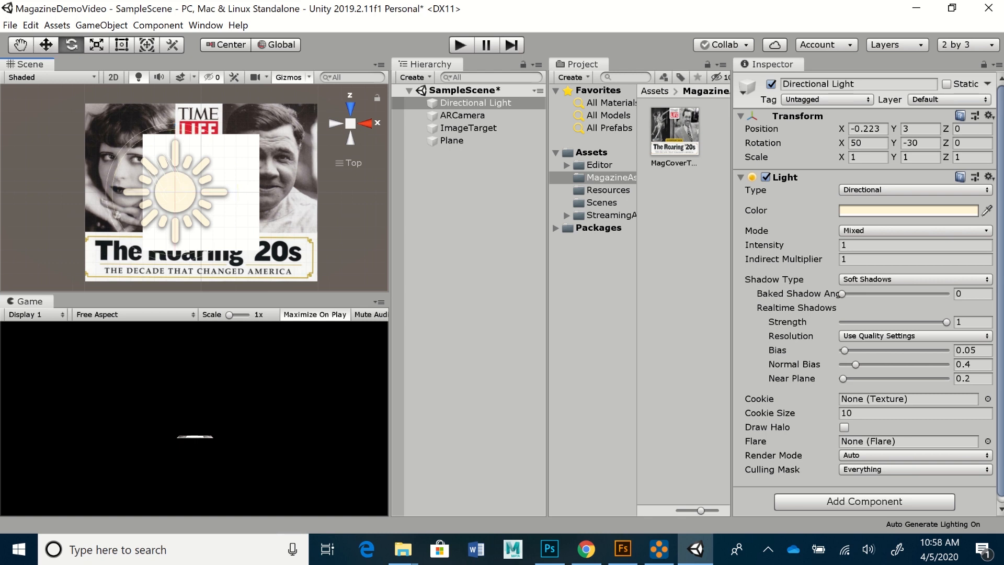
{"action": "key", "text": "r"}
{"action": "key", "text": "q"}
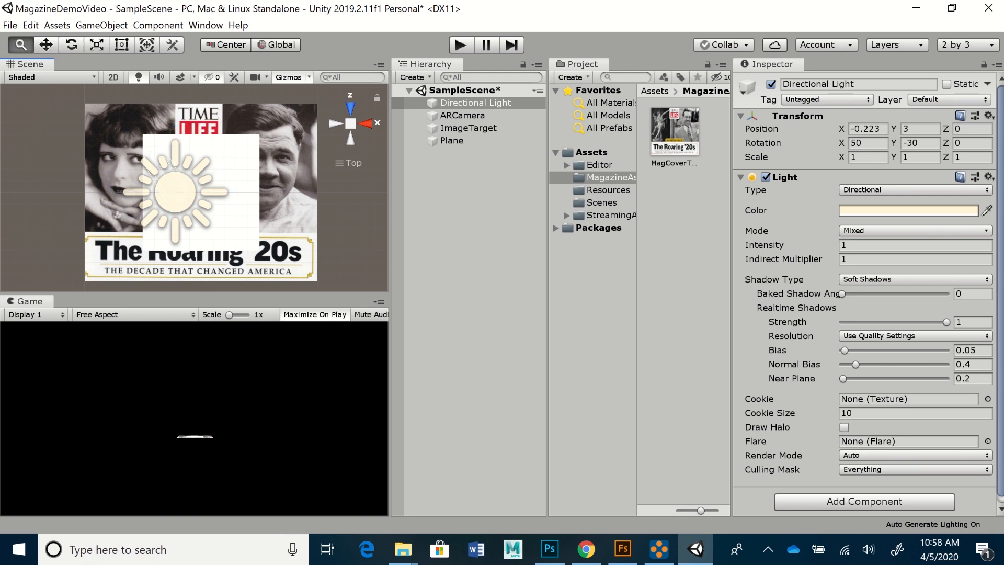
{"action": "key", "text": "w"}
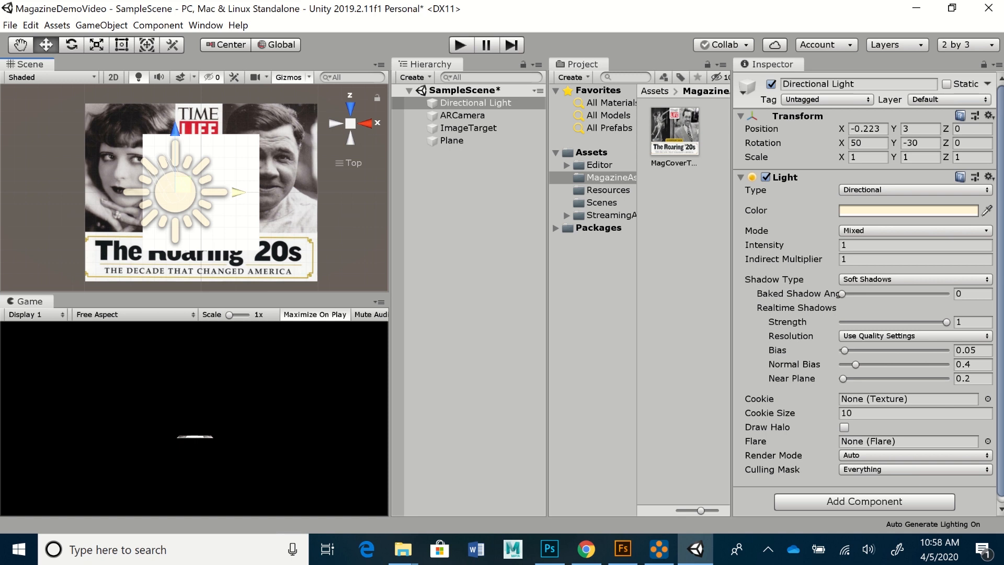
{"action": "left_click_drag", "start_coordinate": [237, 192], "coordinate": [15, 192]}
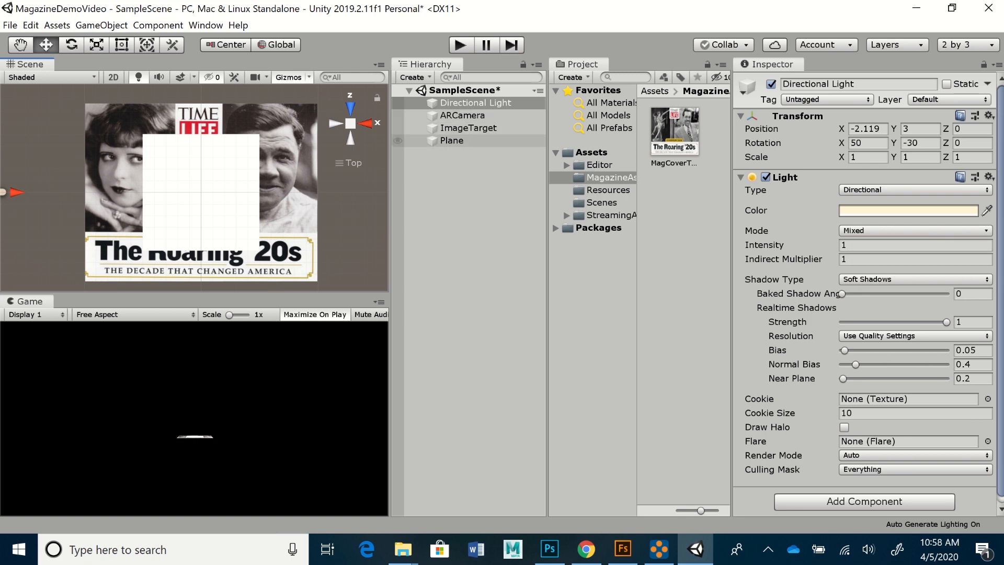
{"action": "left_click", "coordinate": [452, 140]}
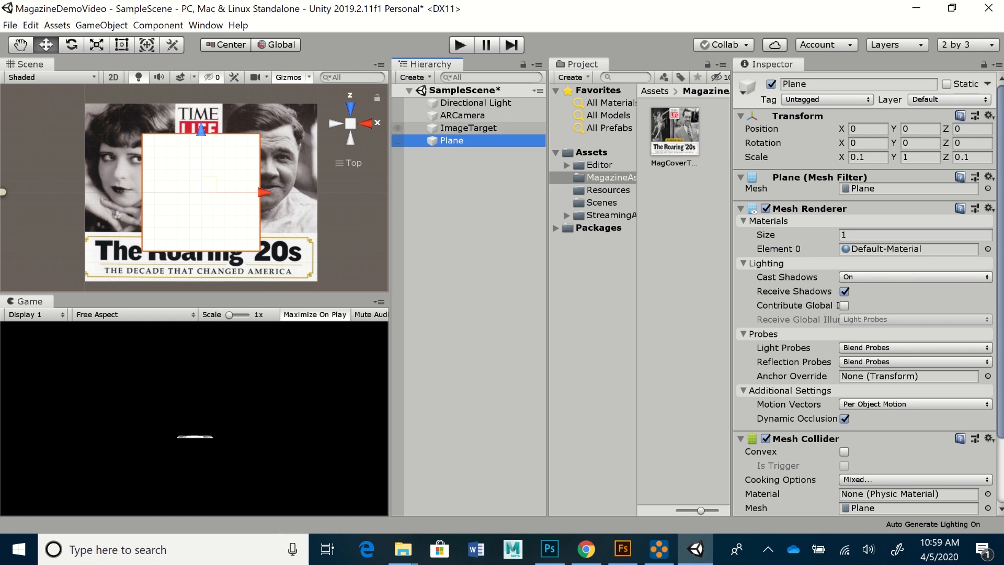
- Rename the ImageTarget object in the Inspector to 'MagTopImageTarget'
{"action": "left_click", "coordinate": [460, 128]}
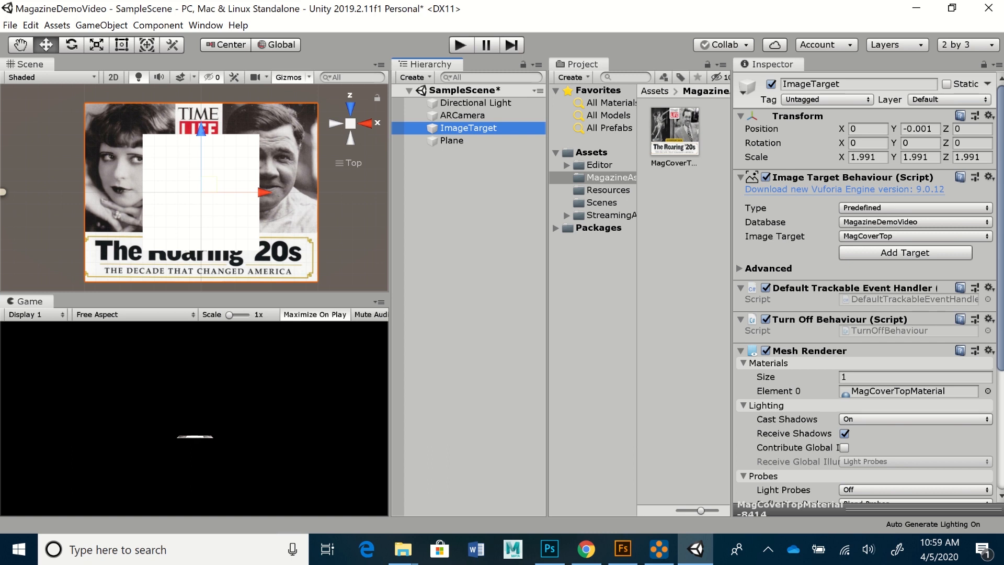
{"action": "left_click", "coordinate": [837, 84]}
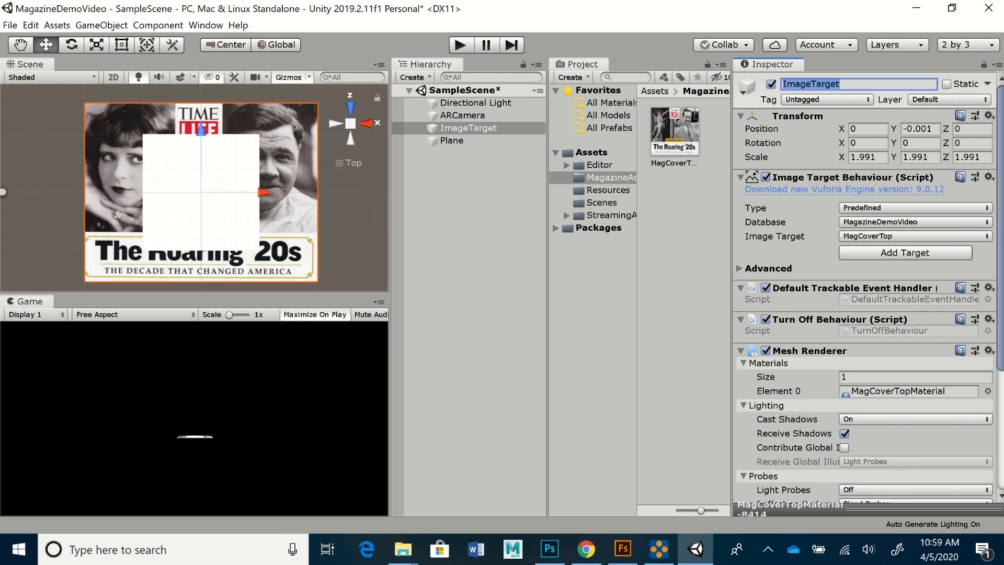
{"action": "type", "text": "T"}
{"action": "key", "text": "BackSpace"}
{"action": "type", "text": "Mag"}
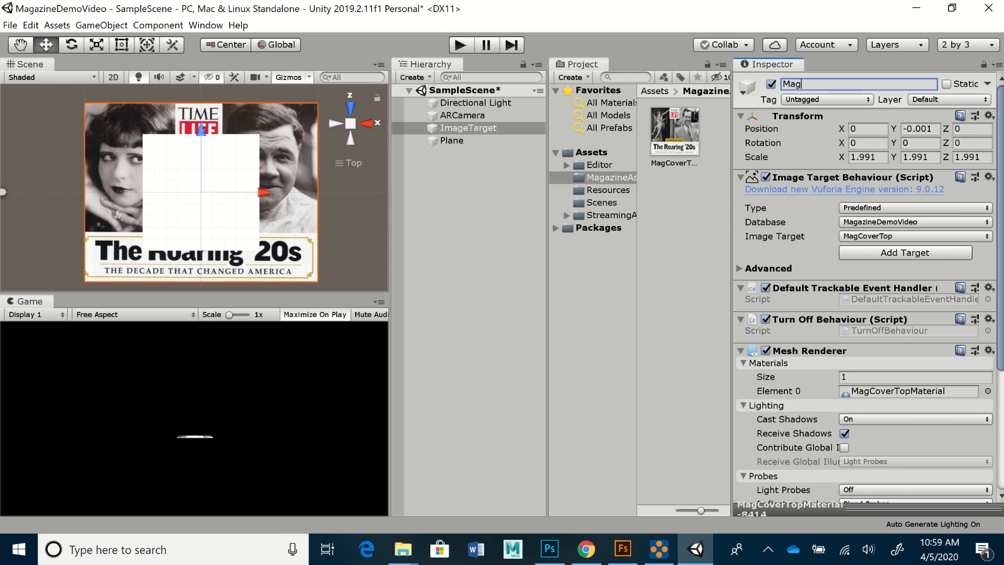
{"action": "type", "text": "Top"}
{"action": "key", "text": "Return"}
{"action": "left_click", "coordinate": [818, 84]}
{"action": "left_click", "coordinate": [818, 85]}
{"action": "type", "text": "Image"}
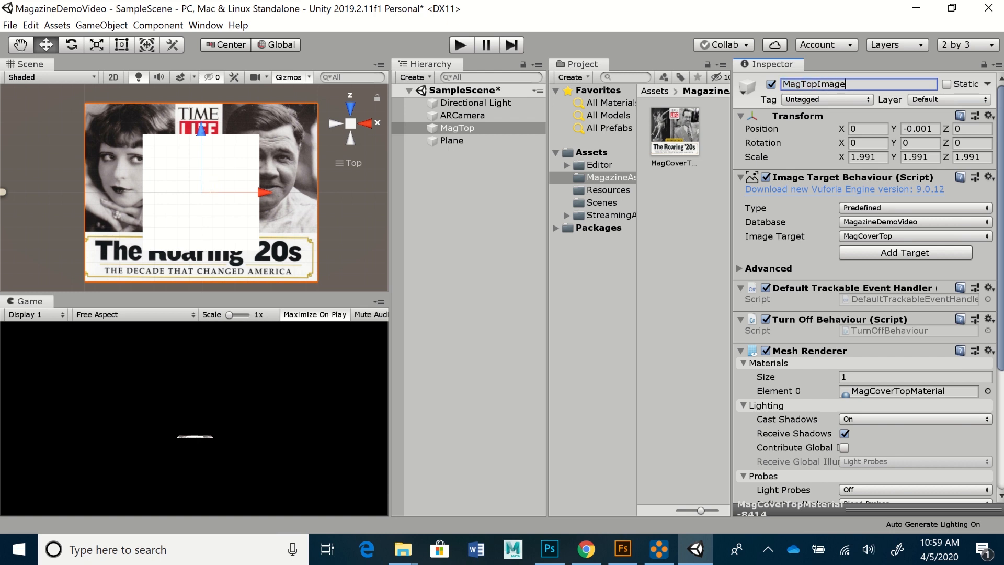
{"action": "type", "text": "Target"}
{"action": "key", "text": "Return"}
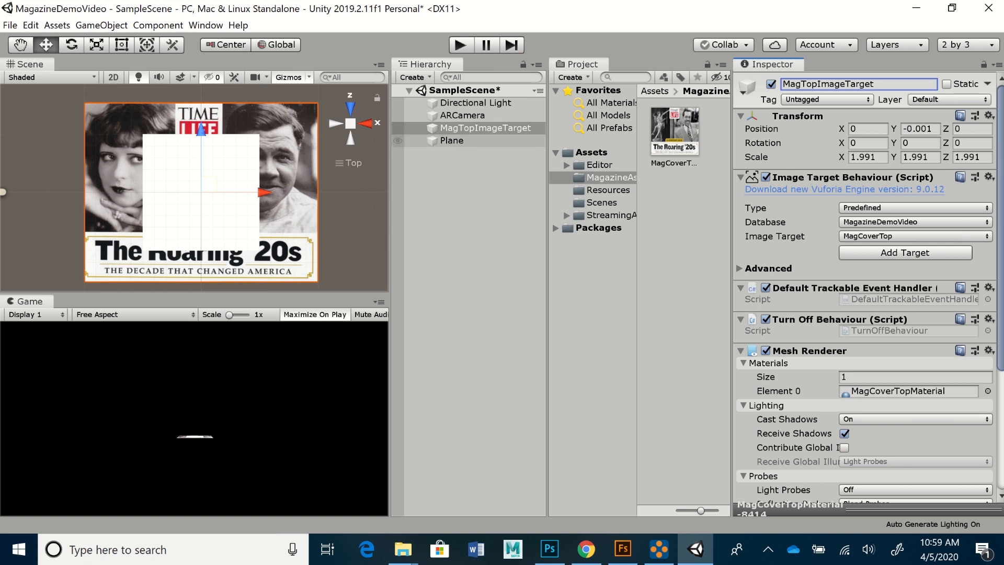
{"action": "left_click", "coordinate": [452, 140]}
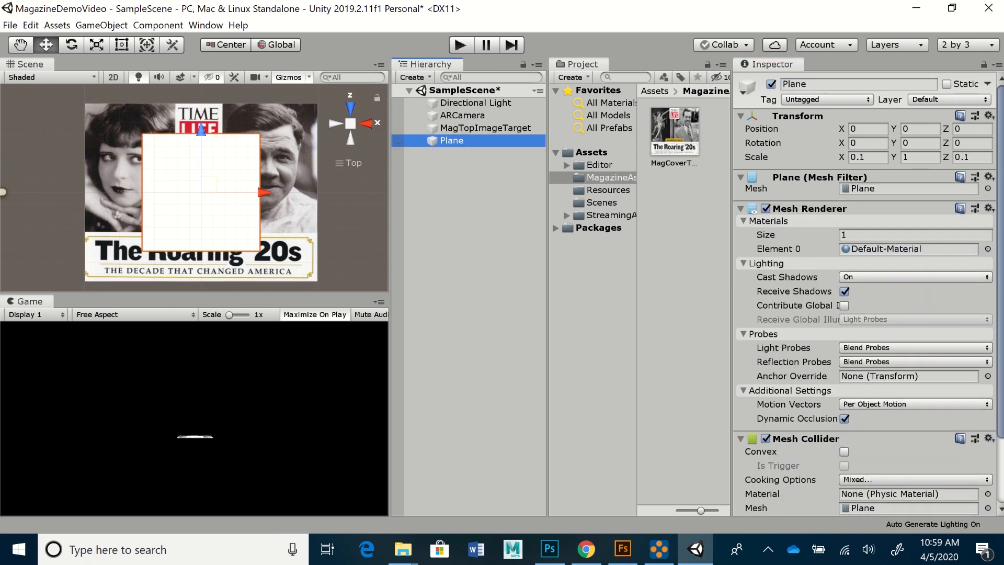
- Rename the Plane to 'MagTopReplaceImage'
{"action": "left_click", "coordinate": [859, 84]}
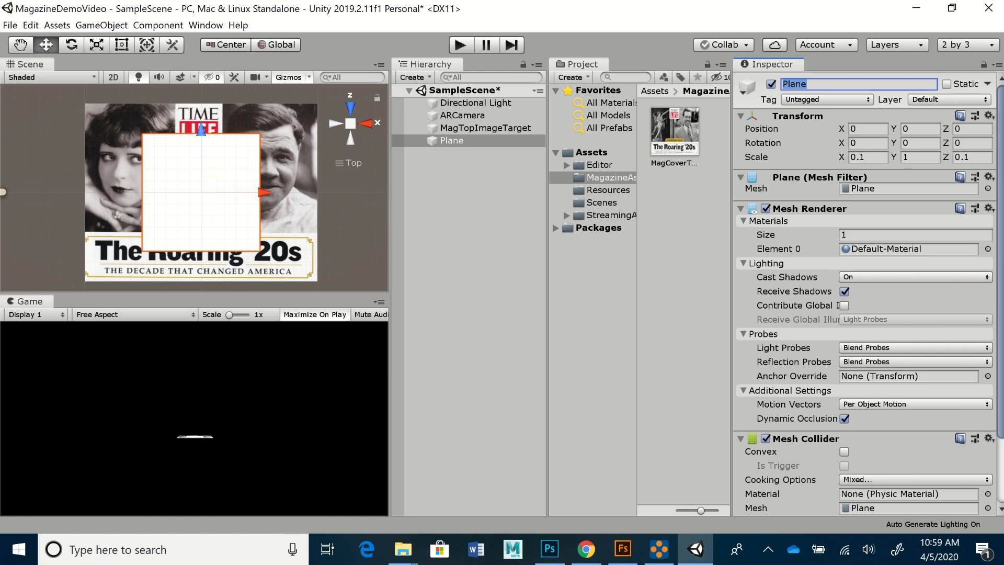
{"action": "type", "text": "MagTopReplaceImage"}
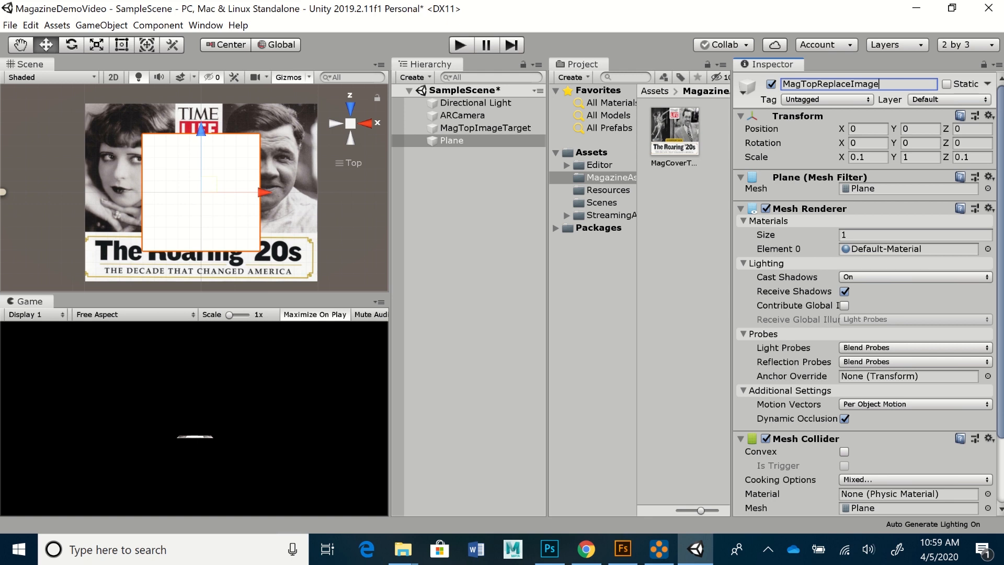
{"action": "key", "text": "Return"}
- Drag MagTopReplaceImage onto MagTopImageTarget in the Hierarchy to make it a child
{"action": "left_click", "coordinate": [487, 140]}
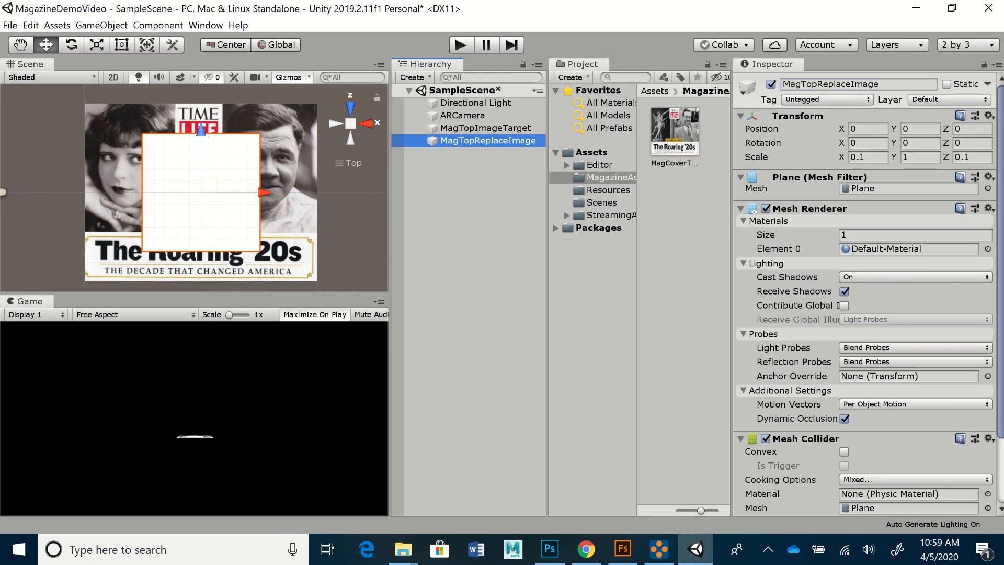
{"action": "left_click_drag", "start_coordinate": [487, 141], "coordinate": [485, 129]}
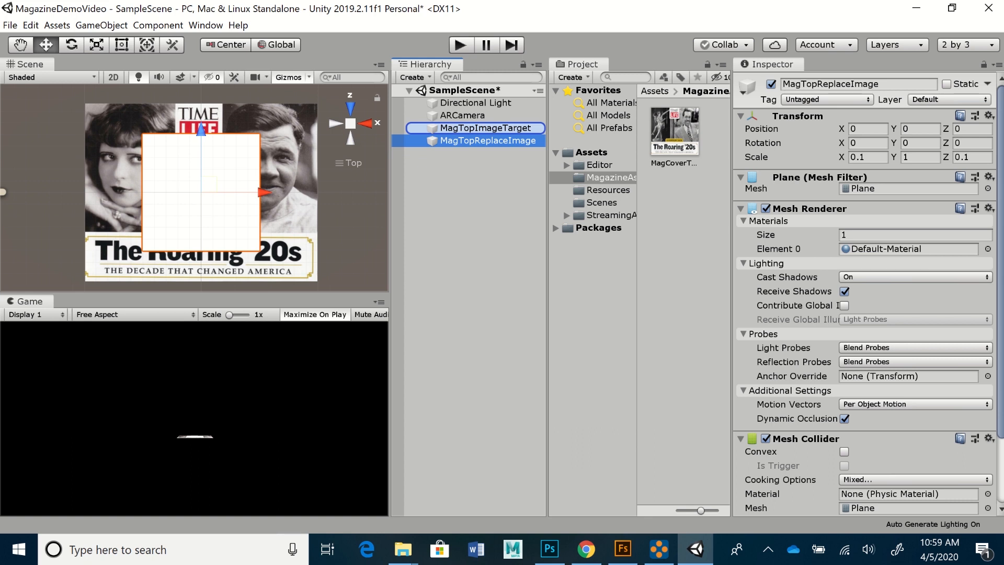
{"action": "left_click_drag", "start_coordinate": [486, 129], "coordinate": [485, 129]}
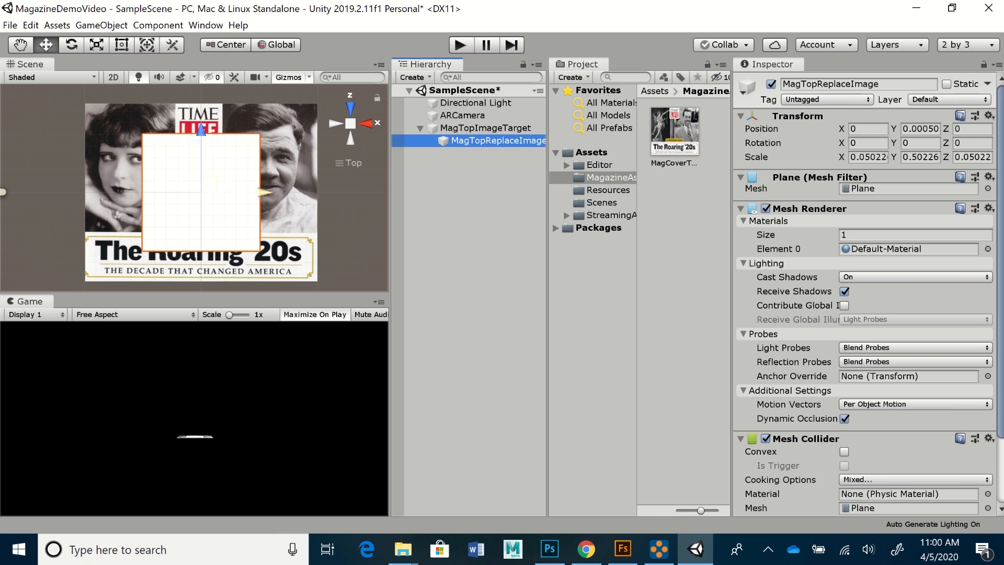
{"action": "key", "text": "r"}
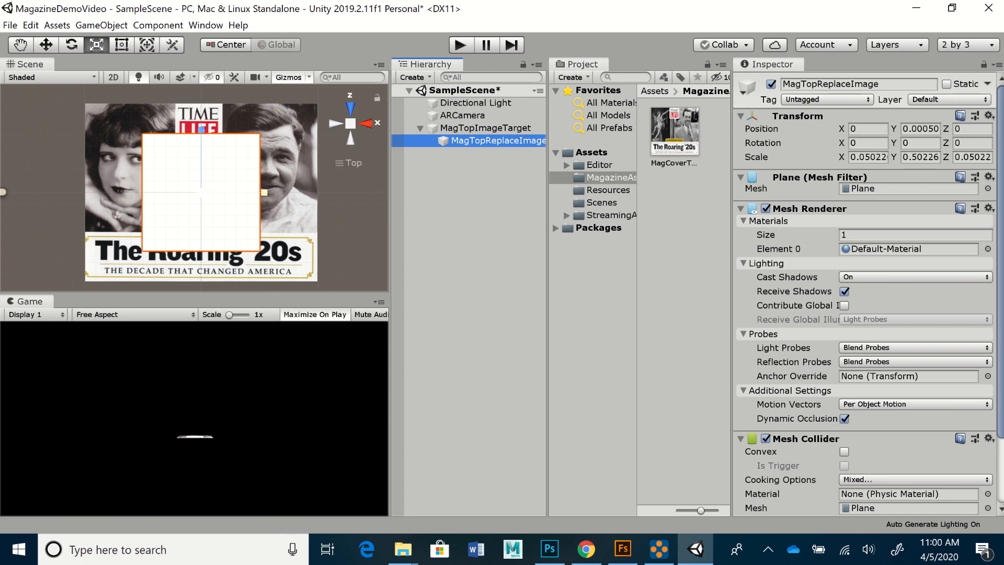
- Stretch MagTopReplaceImage to scale X 0.10170 and Z 0.07659 so it covers the magazine cover
{"action": "left_click_drag", "start_coordinate": [264, 193], "coordinate": [329, 193]}
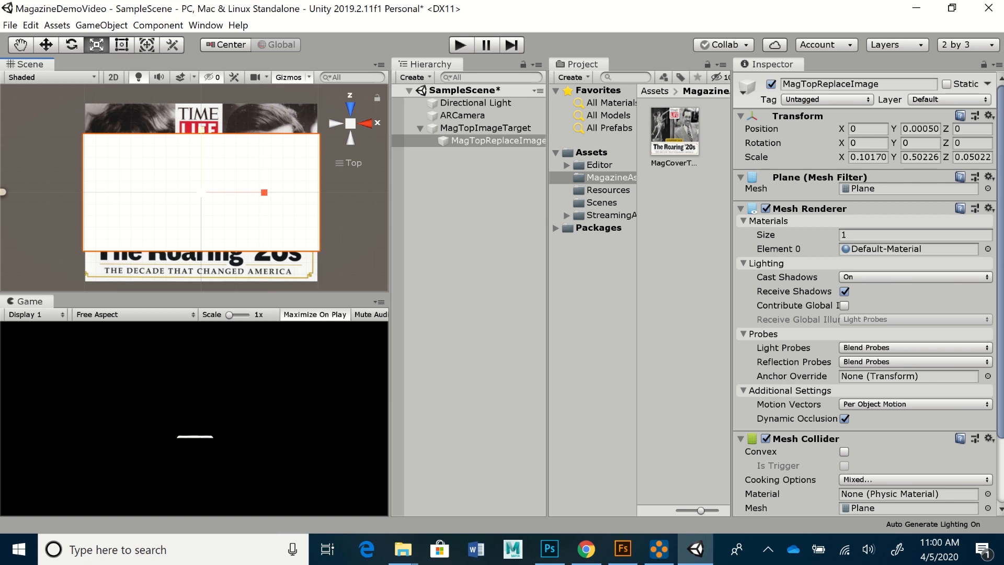
{"action": "left_click_drag", "start_coordinate": [202, 129], "coordinate": [202, 95]}
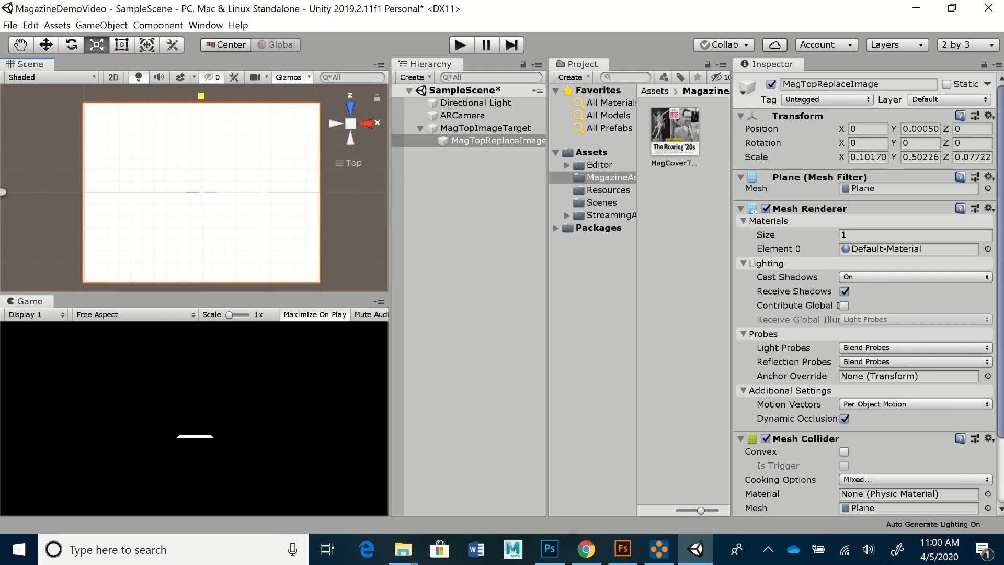
{"action": "left_click_drag", "start_coordinate": [202, 96], "coordinate": [202, 97]}
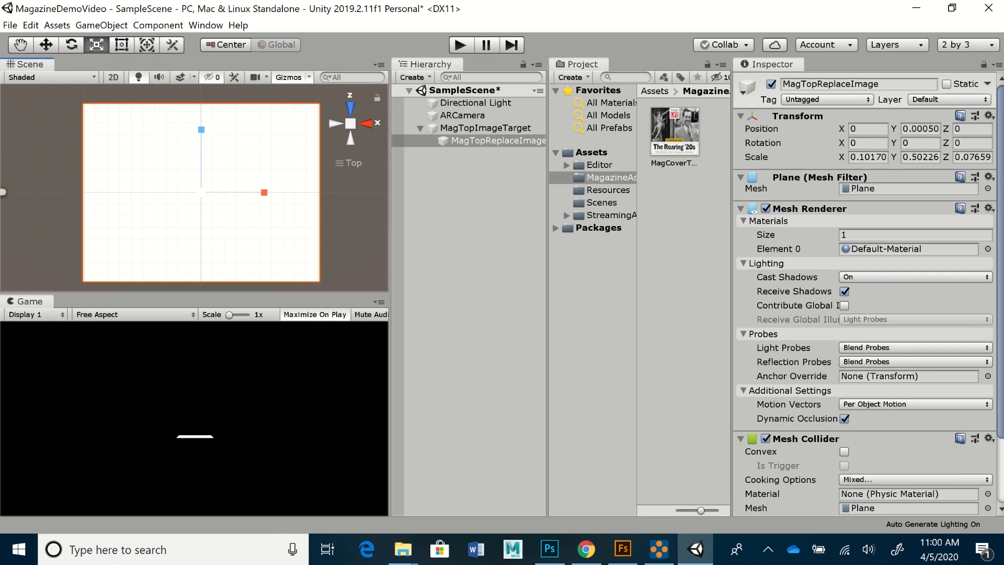
- Set the plane's Position Y to 0.00050 so it sits just above the cover
{"action": "left_click", "coordinate": [920, 130]}
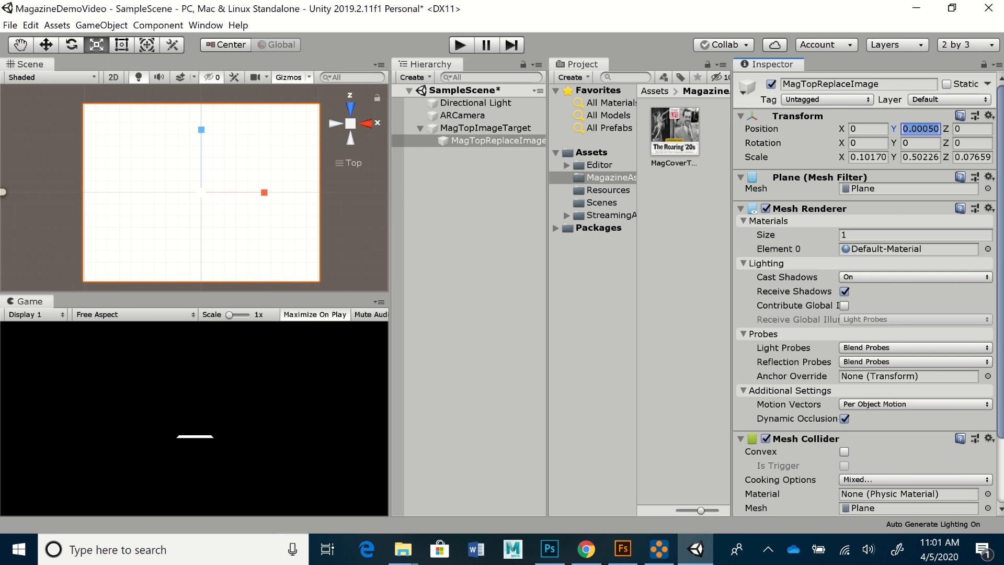
{"action": "type", "text": "0"}
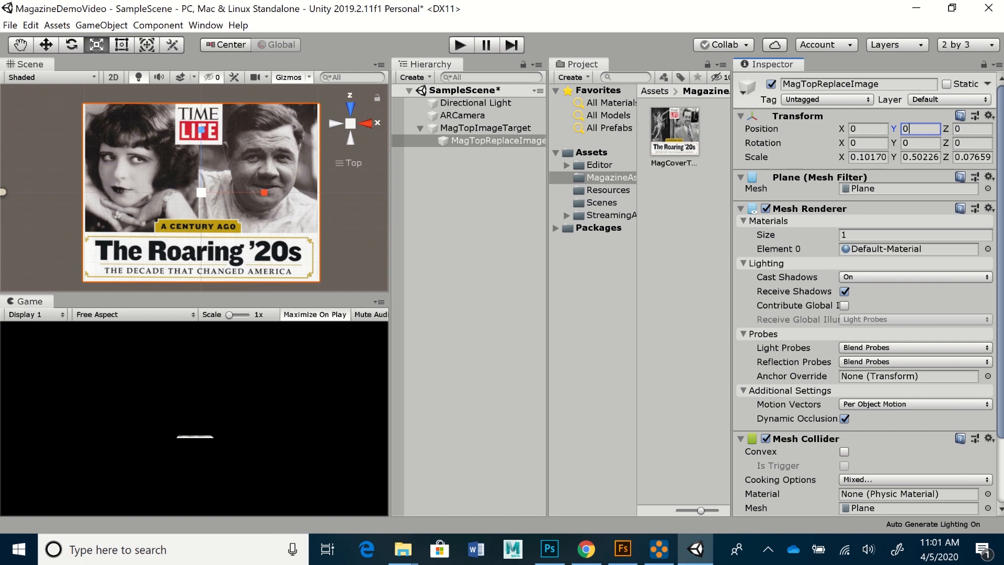
{"action": "type", "text": ".00050"}
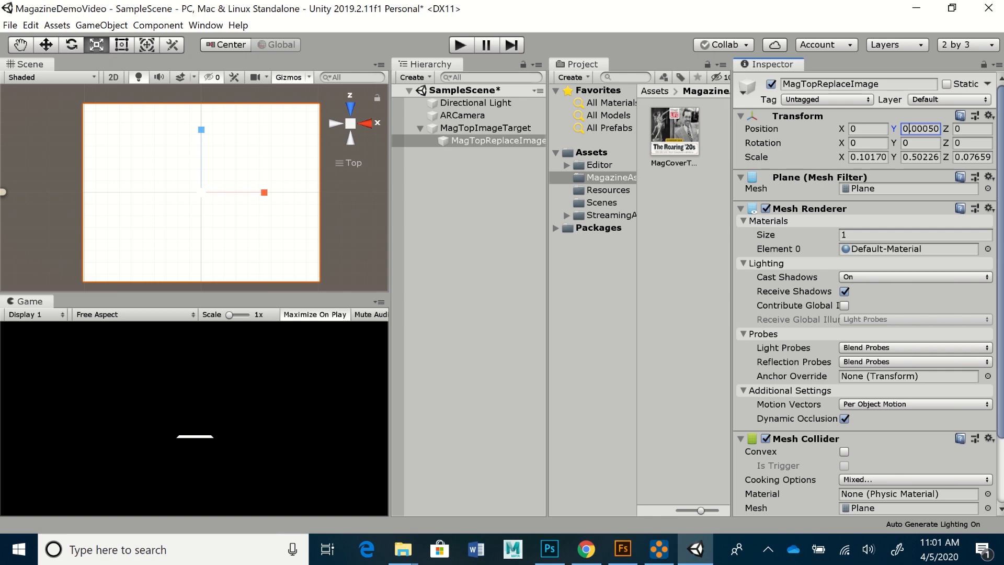
- Create a new material named 'MagTopMat' in the Project panel
{"action": "left_click", "coordinate": [574, 78]}
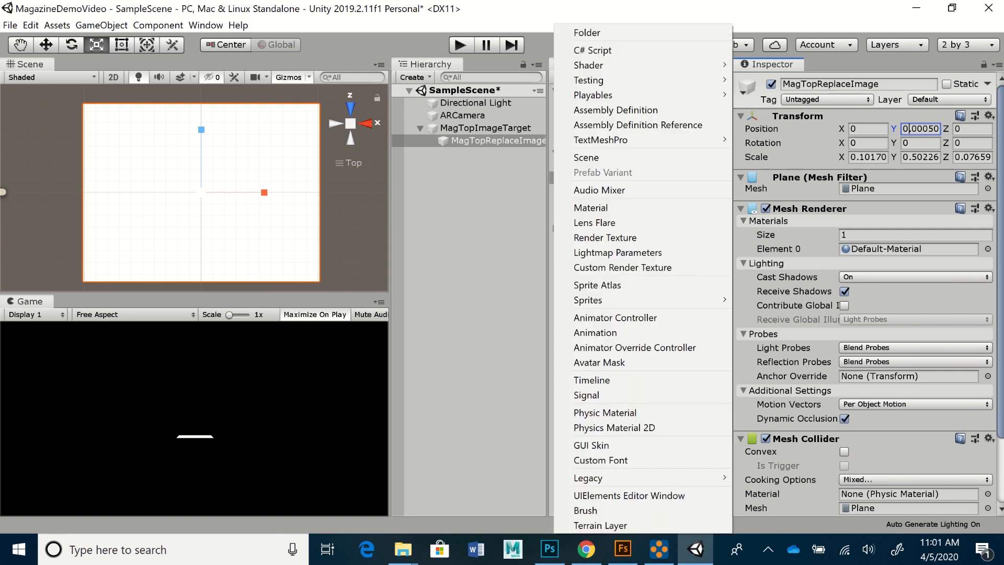
{"action": "mouse_move", "coordinate": [589, 80]}
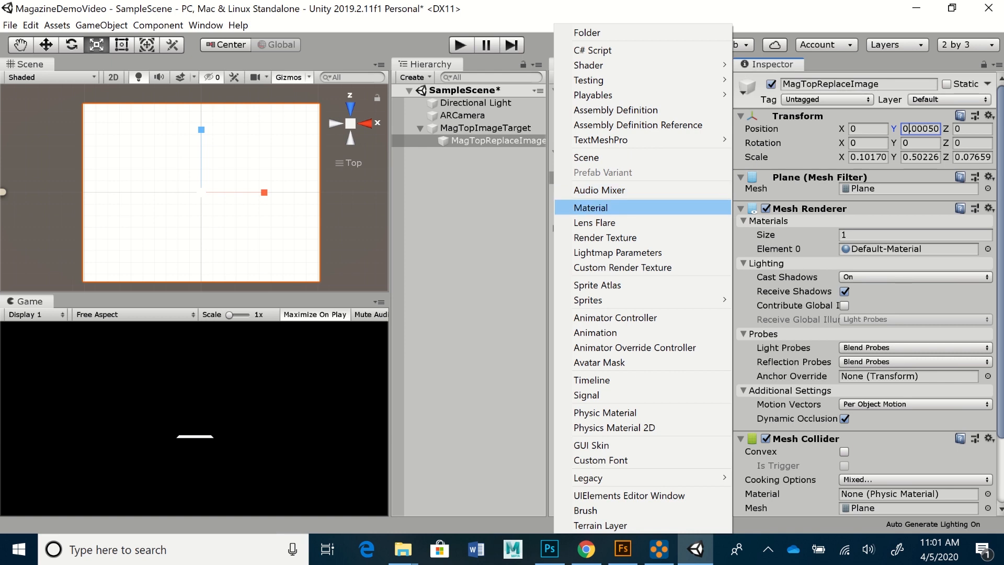
{"action": "left_click", "coordinate": [591, 207]}
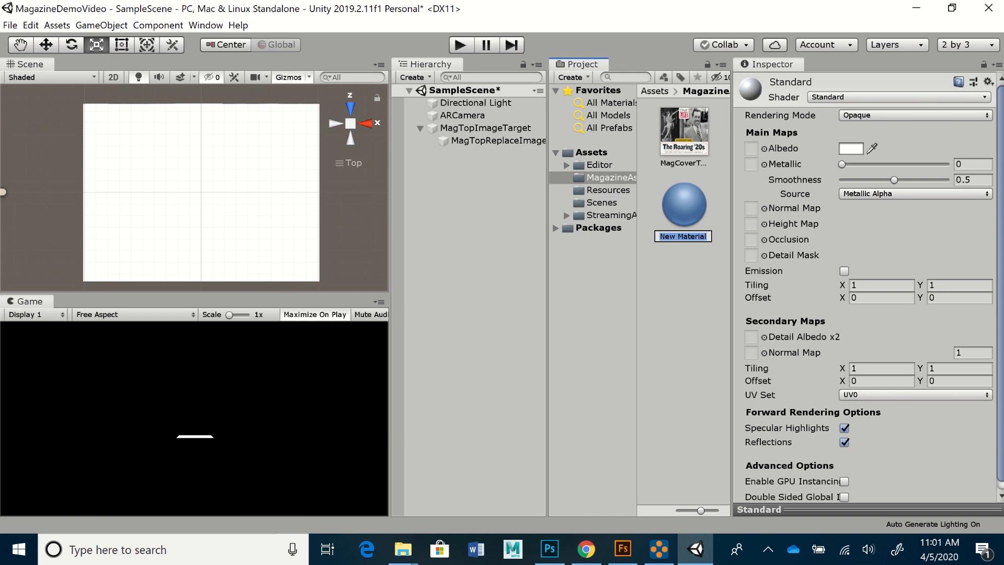
{"action": "type", "text": "MagTopMat"}
{"action": "key", "text": "Return"}
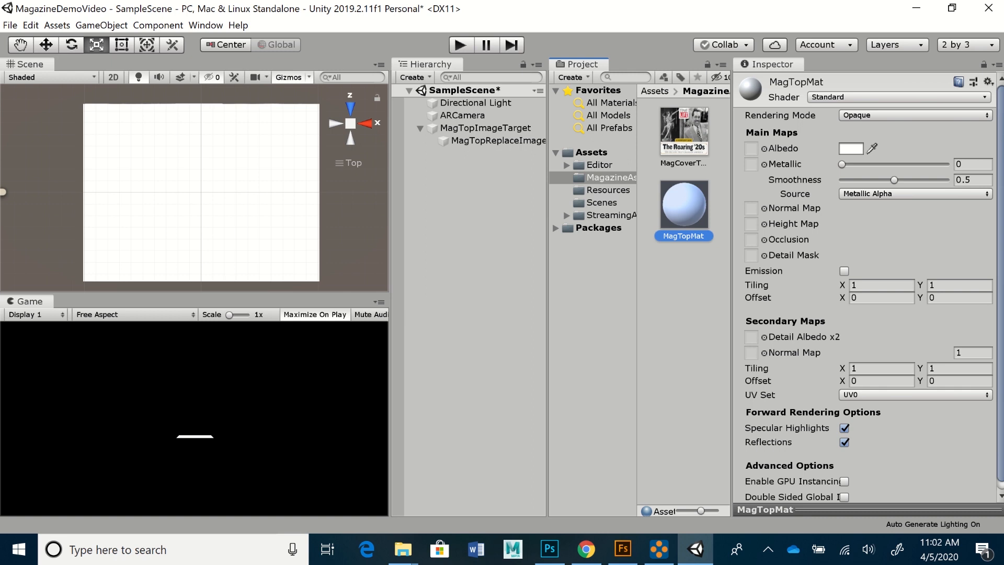
- Use the MagCoverTop2 texture as MagTopMat's Albedo and toggle MagTopReplaceImage off and on to compare
{"action": "left_click_drag", "start_coordinate": [684, 131], "coordinate": [751, 148]}
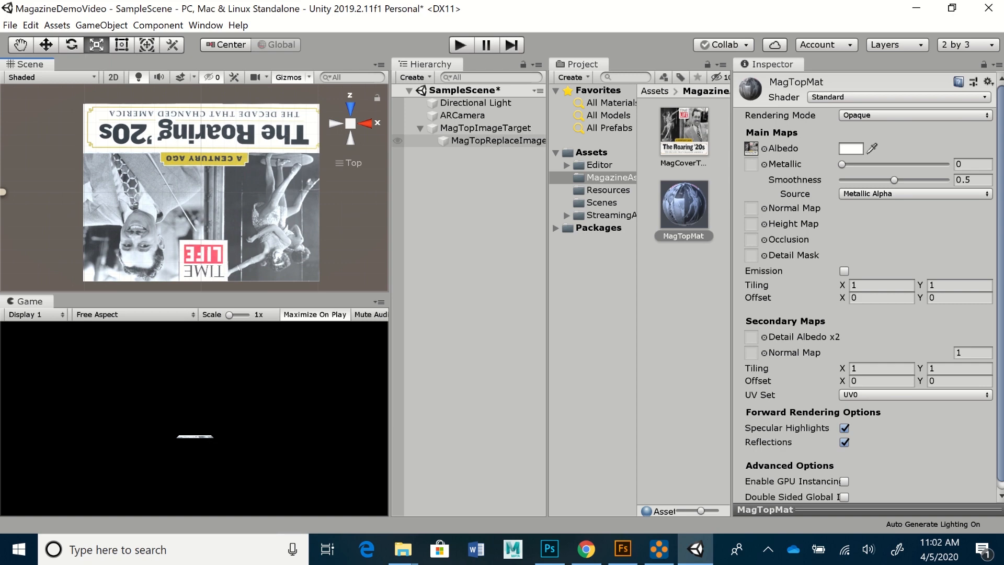
{"action": "left_click", "coordinate": [492, 141]}
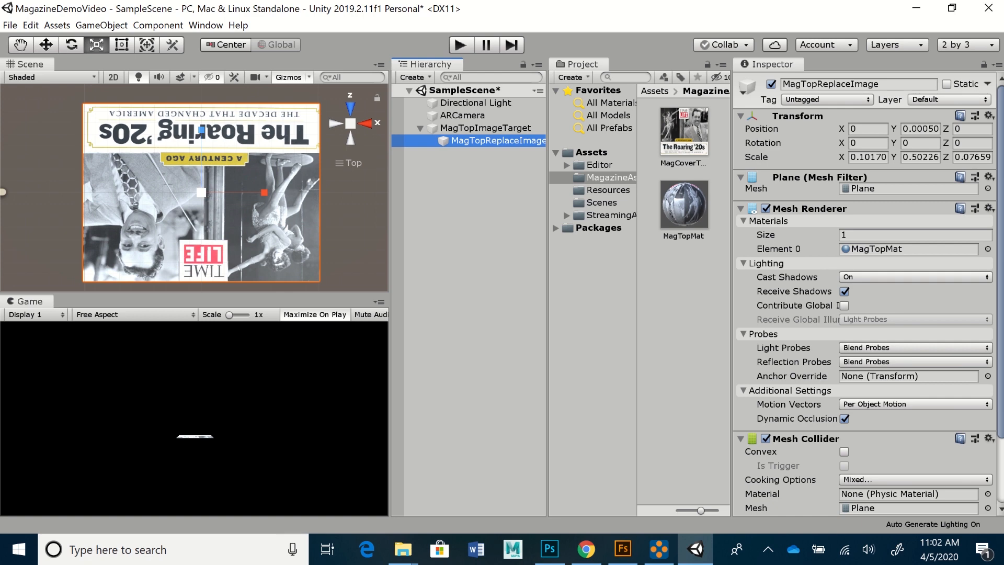
{"action": "left_click", "coordinate": [771, 84]}
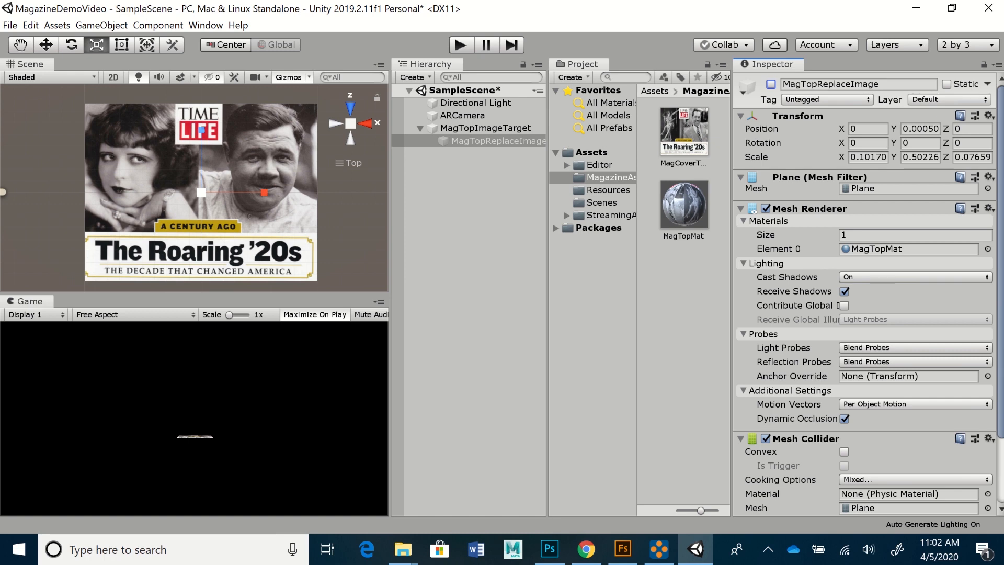
{"action": "left_click", "coordinate": [771, 84]}
{"action": "left_click", "coordinate": [770, 85]}
- Show MagTopReplaceImage again and set its Y rotation to 180
{"action": "left_click", "coordinate": [771, 84]}
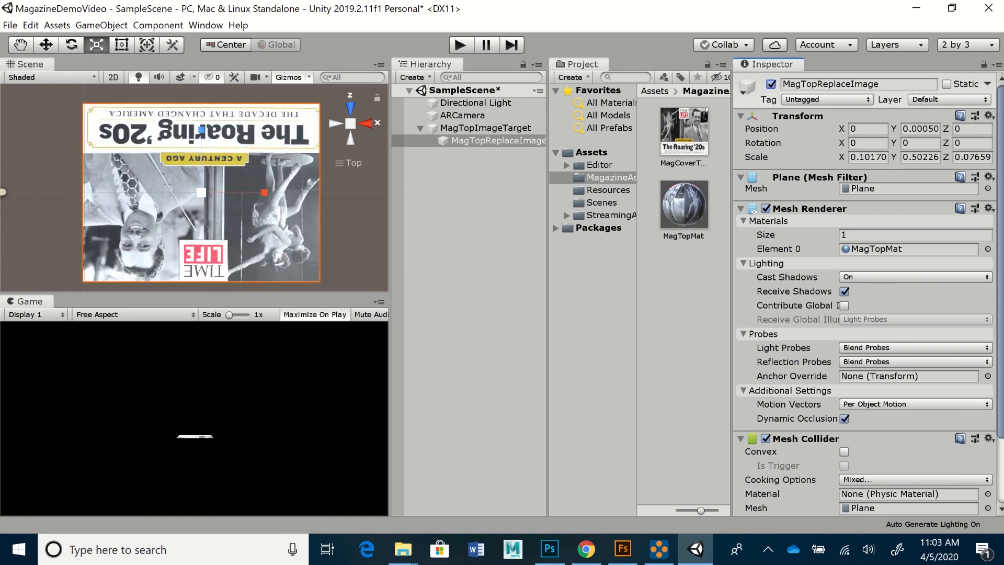
{"action": "left_click", "coordinate": [493, 141]}
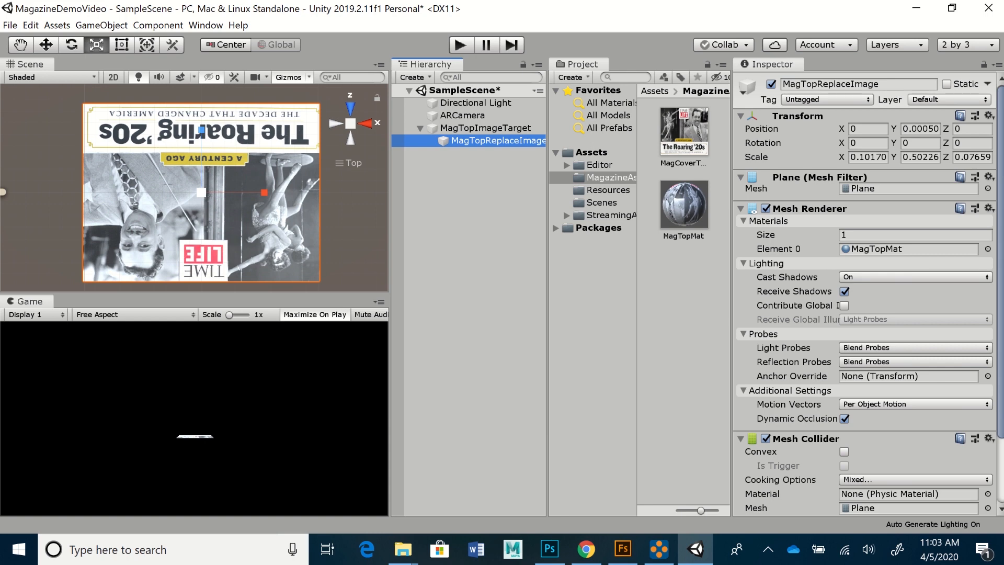
{"action": "left_click", "coordinate": [920, 142]}
{"action": "type", "text": "180"}
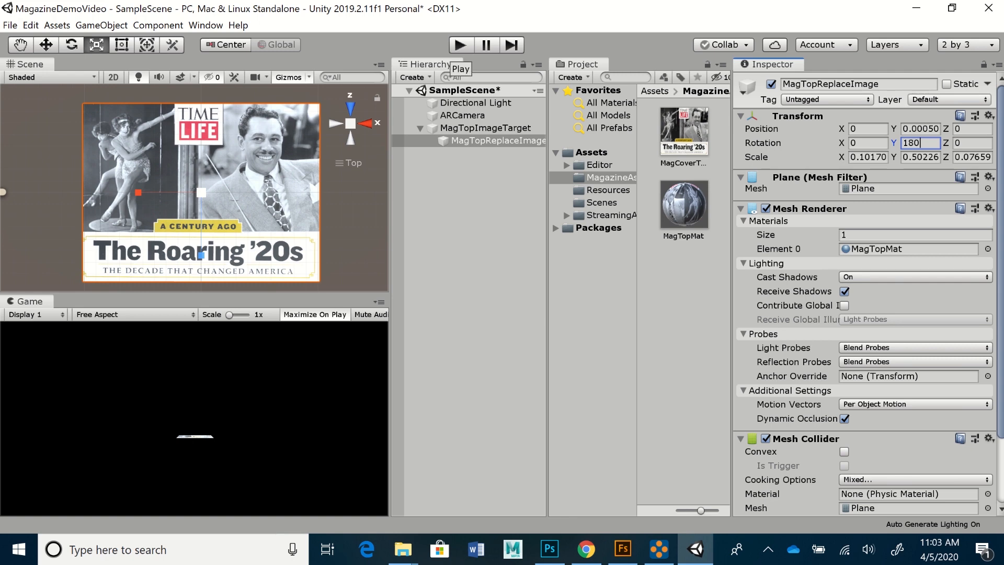
{"action": "left_click", "coordinate": [460, 45]}
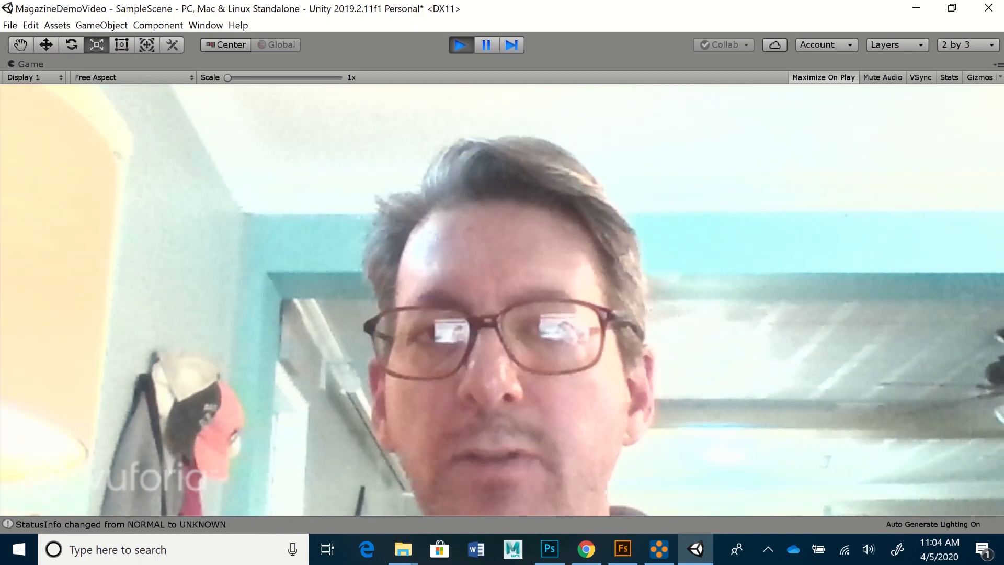
{"action": "key", "text": "ctrl+p"}
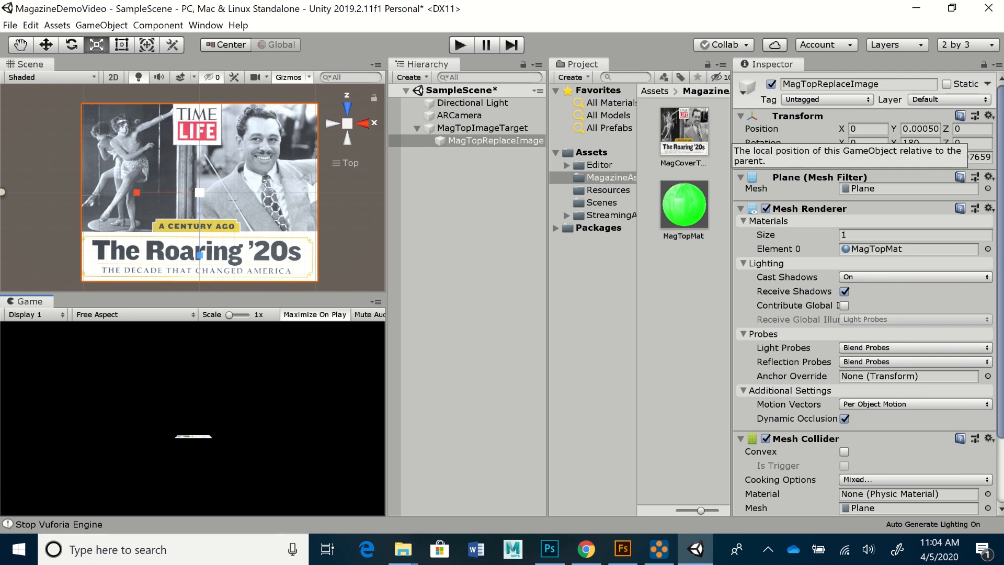
- Align MagTopReplaceImage at position X -0.007, Y 0, Z 0.01, with Z scale nudged to 0.07850
{"action": "left_click", "coordinate": [490, 141]}
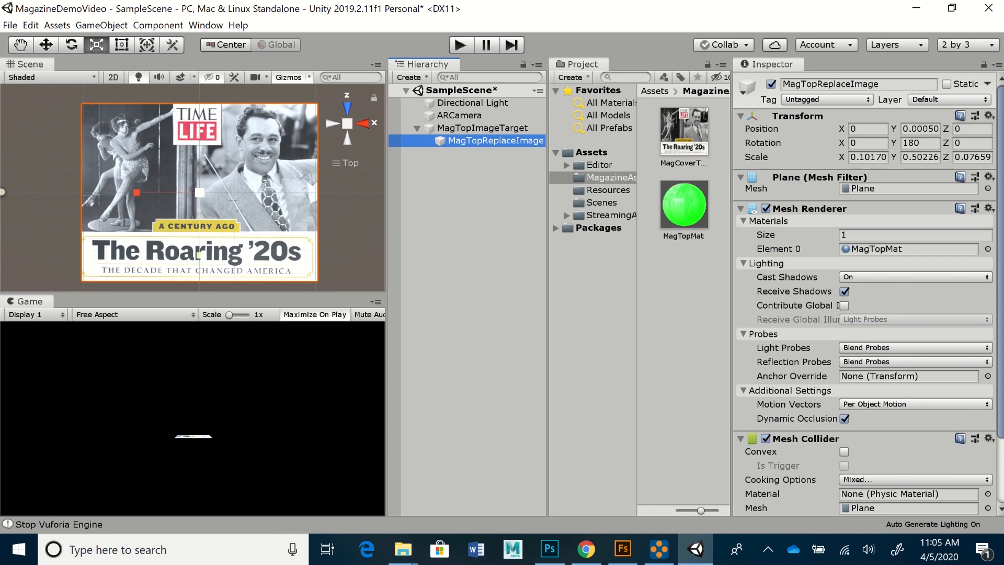
{"action": "left_click_drag", "start_coordinate": [199, 255], "coordinate": [199, 257]}
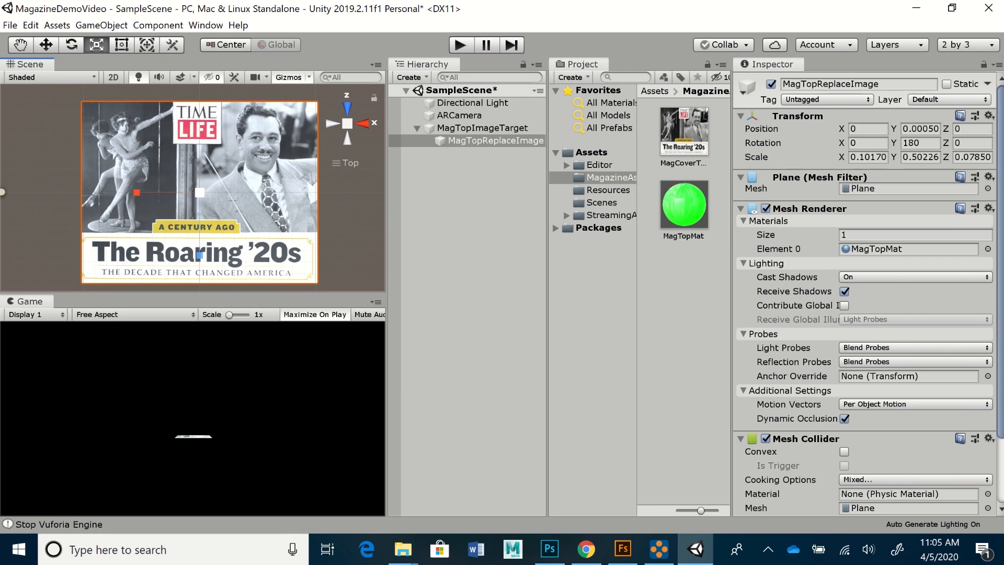
{"action": "key", "text": "w"}
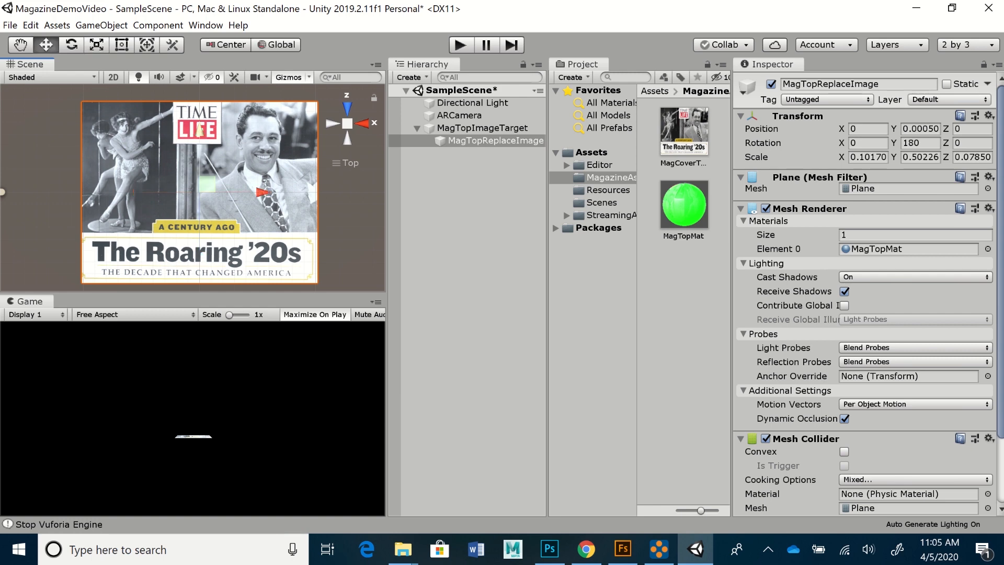
{"action": "left_click_drag", "start_coordinate": [200, 131], "coordinate": [200, 130]}
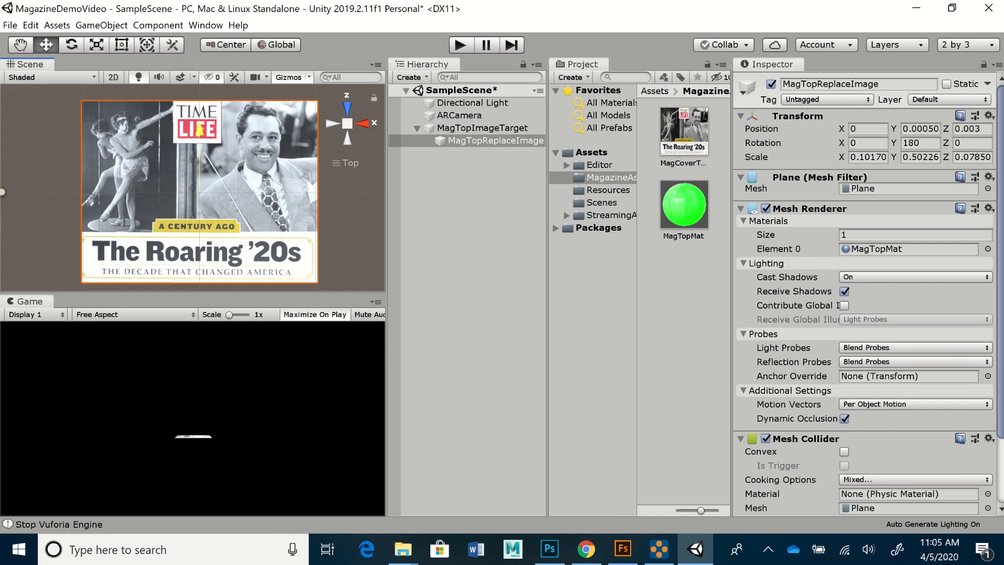
{"action": "left_click_drag", "start_coordinate": [199, 130], "coordinate": [200, 128]}
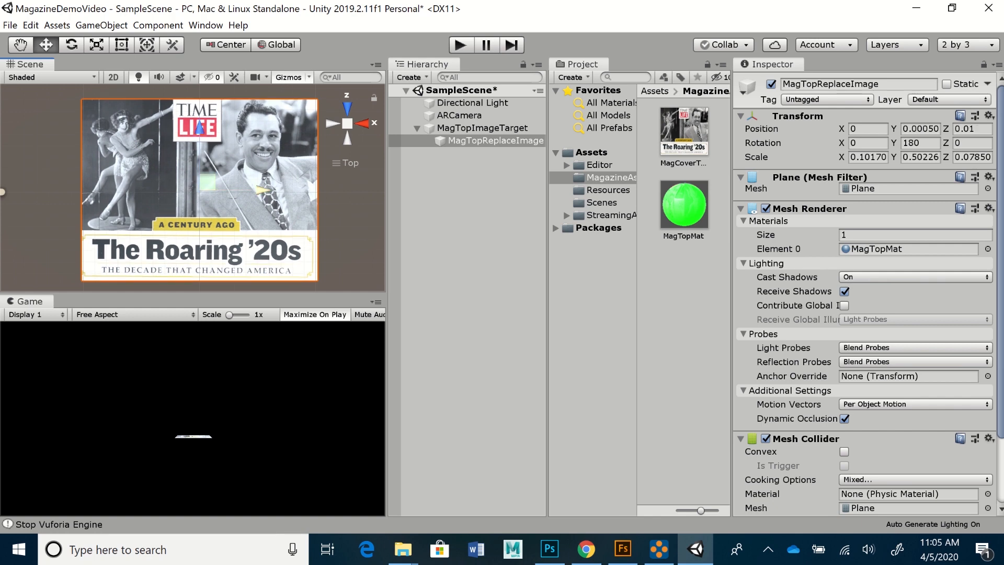
{"action": "left_click_drag", "start_coordinate": [262, 189], "coordinate": [260, 189]}
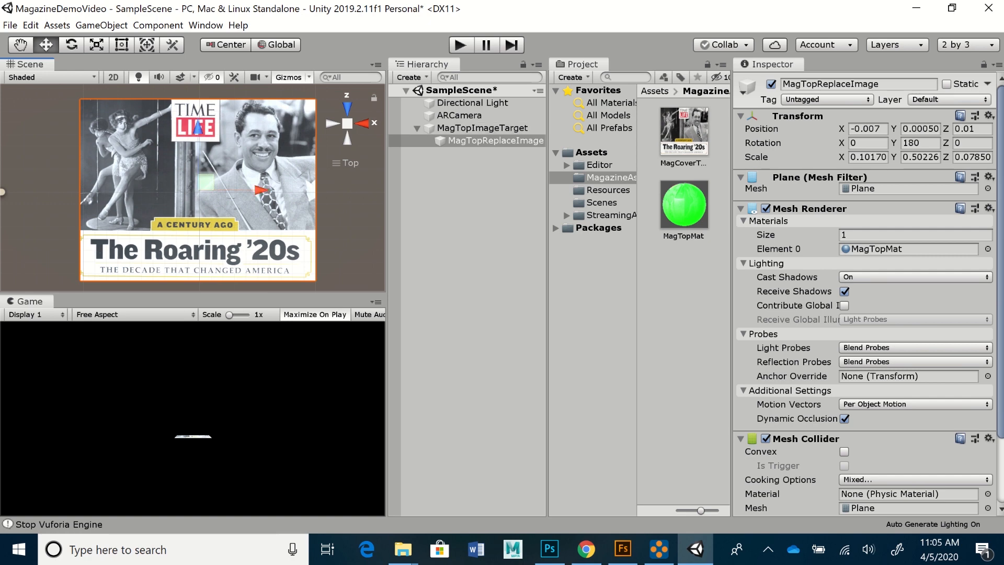
{"action": "left_click", "coordinate": [920, 129]}
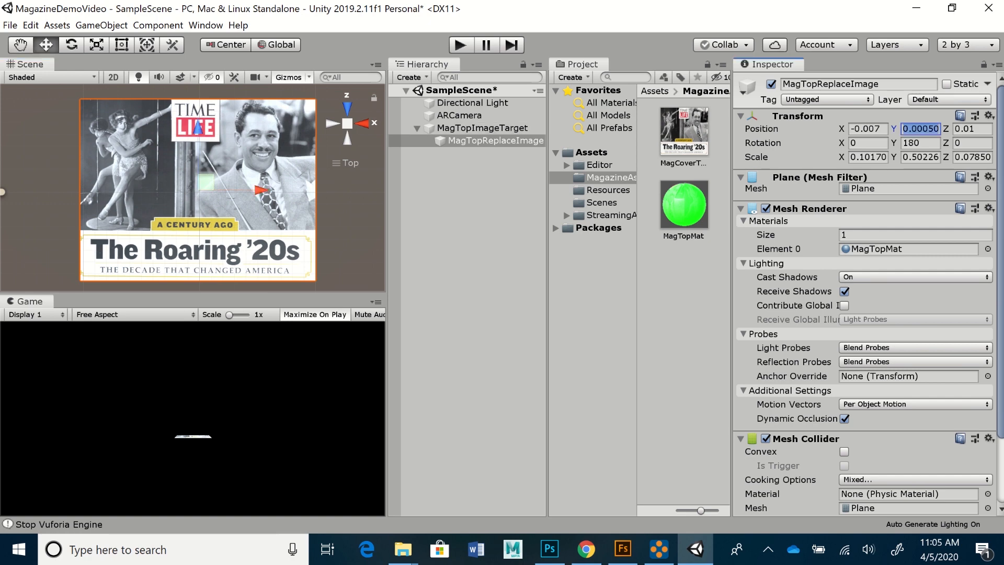
{"action": "type", "text": "0"}
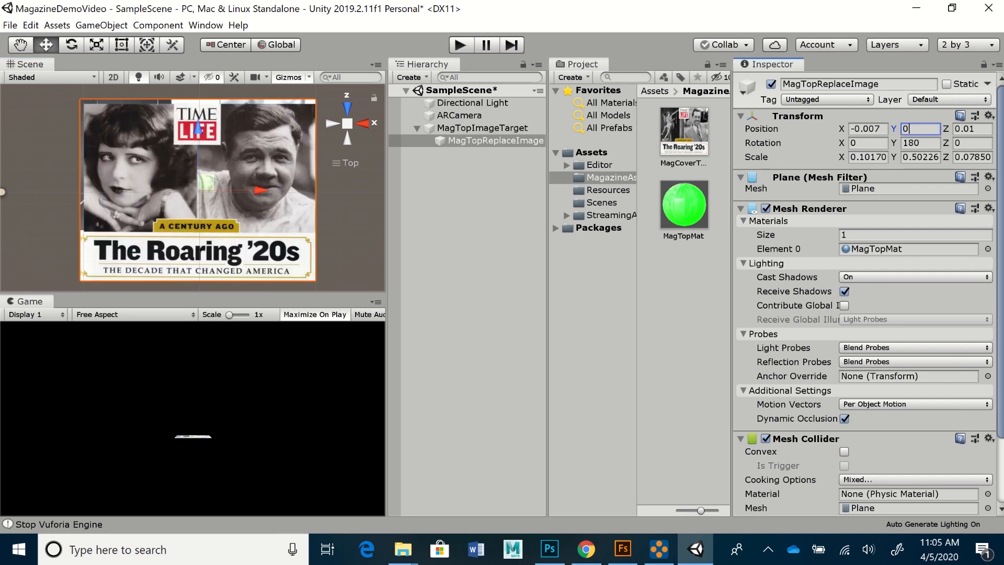
{"action": "right_click_drag", "start_coordinate": [210, 192], "coordinate": [212, 180]}
{"action": "key", "text": "w"}
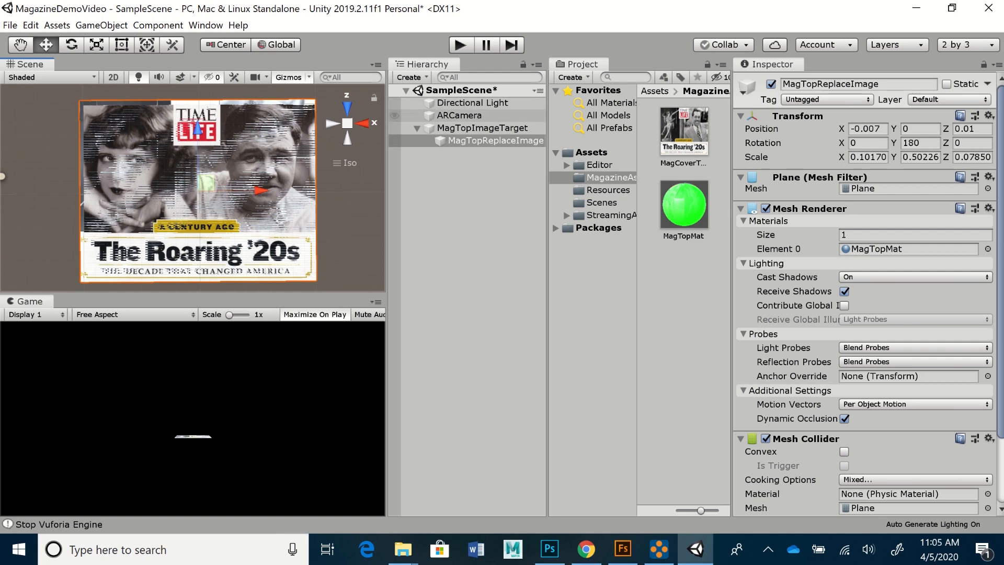
- Keep ARCamera's World Center Mode at DEVICE, review the Vuforia webcam settings, and run a play-mode test
{"action": "left_click", "coordinate": [459, 116]}
{"action": "scroll", "coordinate": [868, 293], "scroll_direction": "down", "scroll_amount": 3}
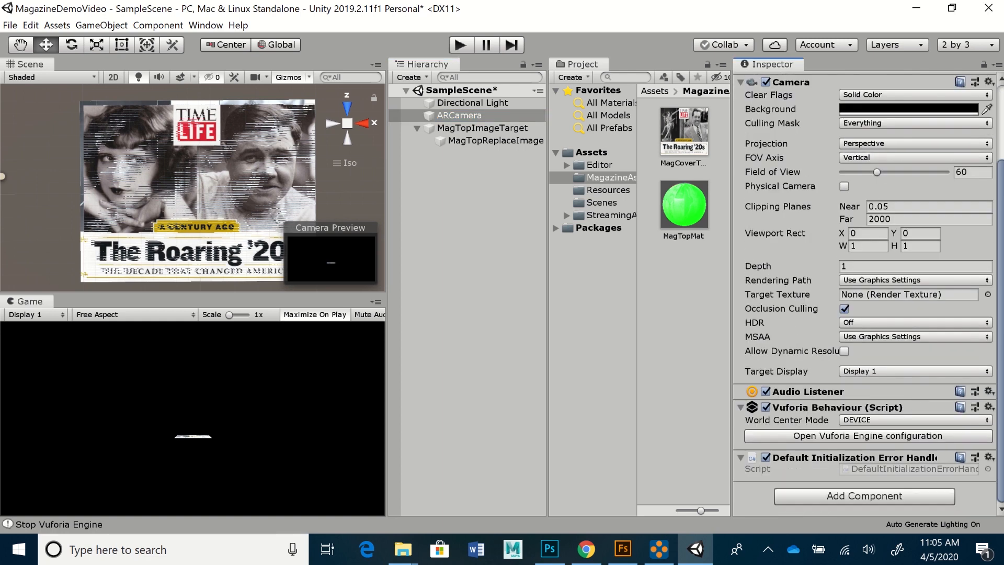
{"action": "left_click", "coordinate": [916, 420]}
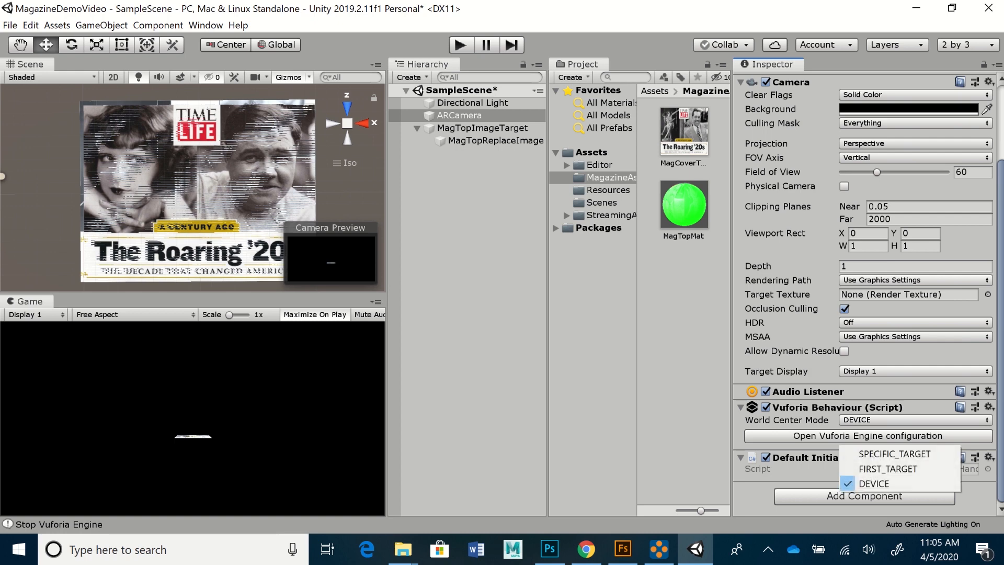
{"action": "key", "text": "Escape"}
{"action": "left_click", "coordinate": [868, 453]}
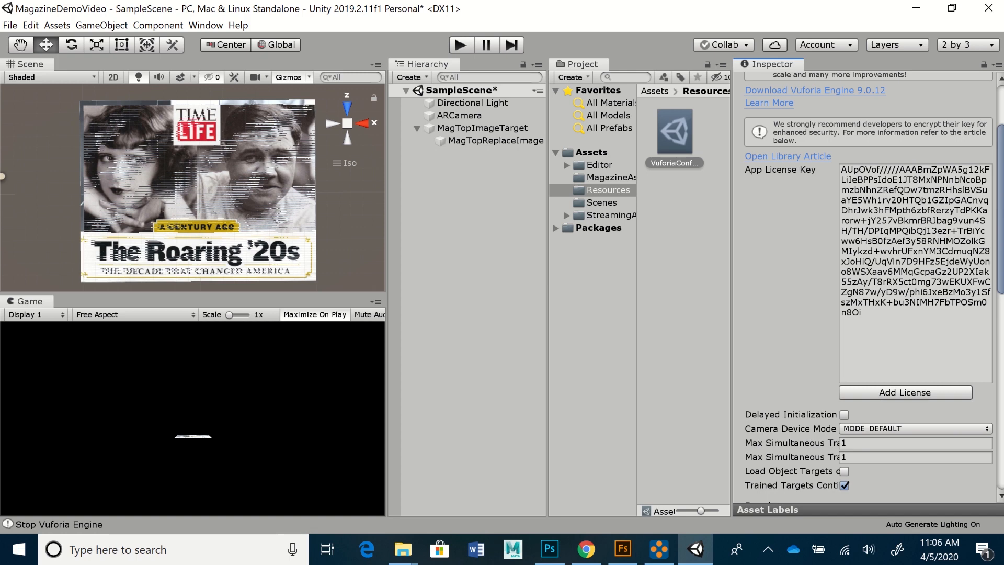
{"action": "scroll", "coordinate": [868, 288], "scroll_direction": "down", "scroll_amount": 15}
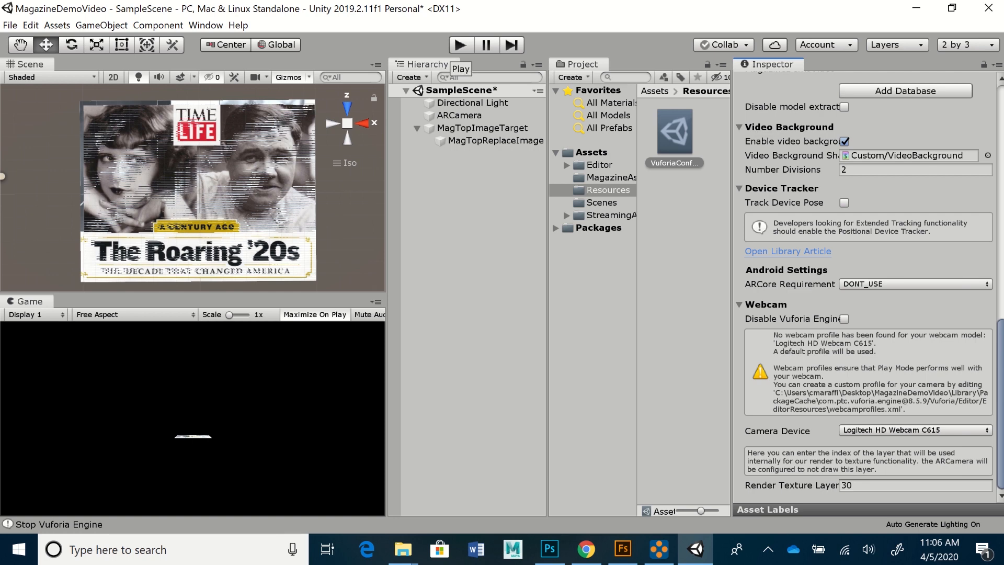
{"action": "left_click", "coordinate": [460, 45]}
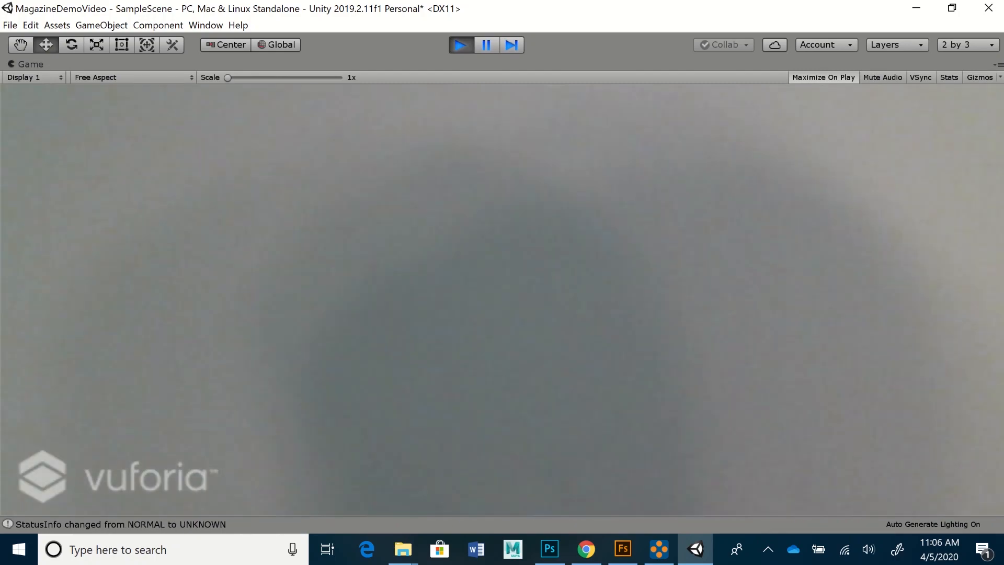
{"action": "left_click", "coordinate": [461, 44]}
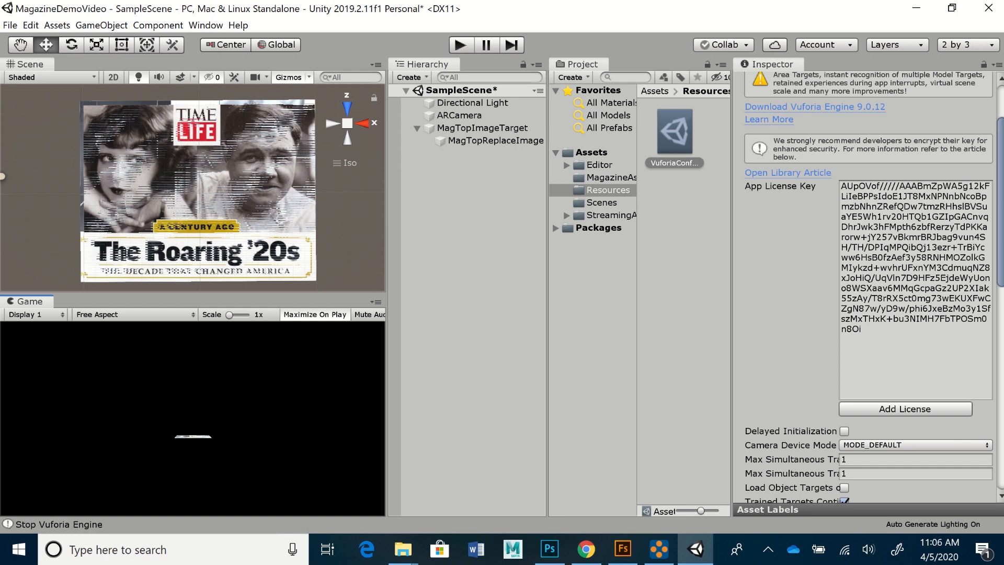
- Widen MagTopReplaceImage to Scale X 0.10298, nudge it left, and start play mode to test alignment
{"action": "left_click", "coordinate": [490, 141]}
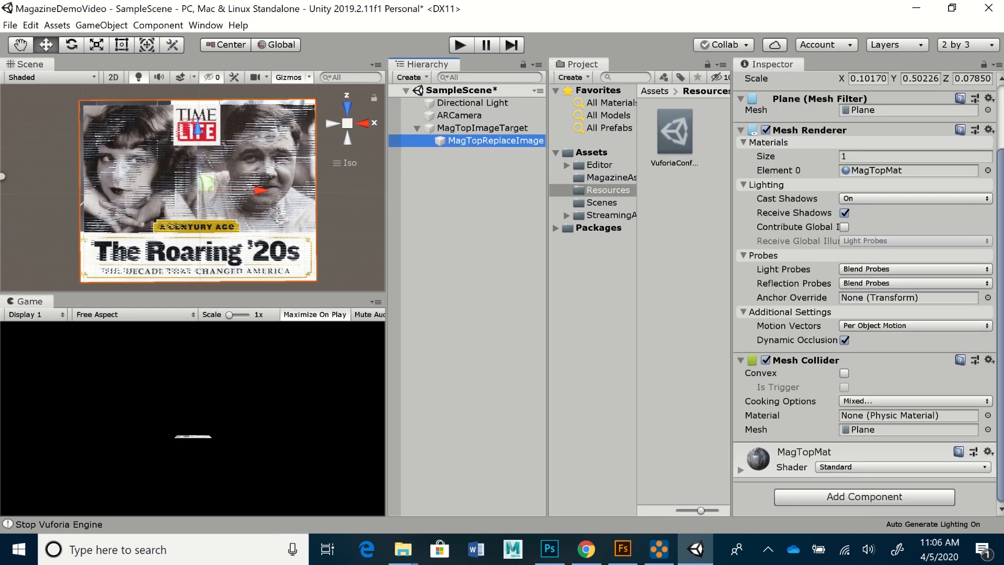
{"action": "left_click_drag", "start_coordinate": [198, 128], "coordinate": [197, 128]}
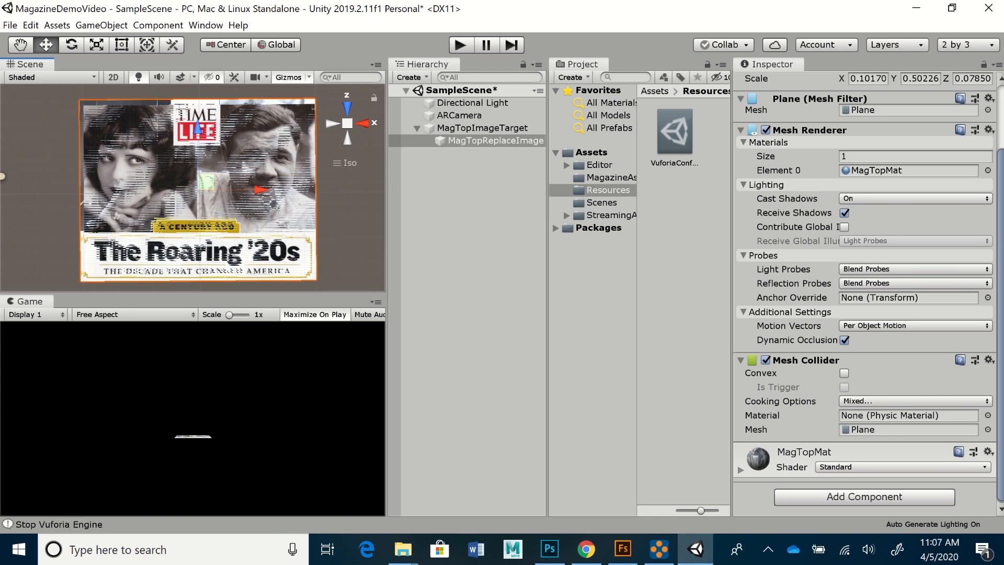
{"action": "key", "text": "r"}
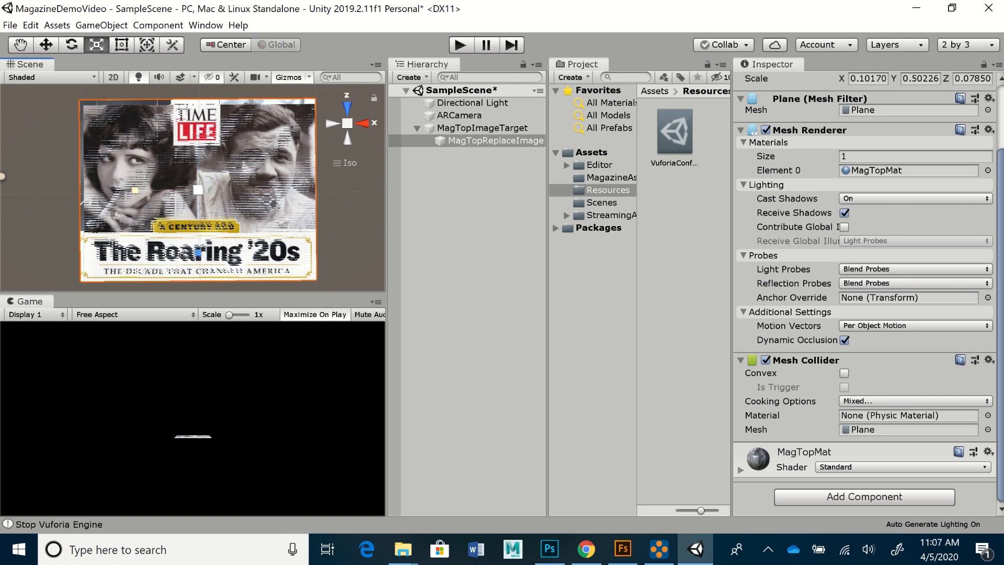
{"action": "left_click_drag", "start_coordinate": [135, 191], "coordinate": [137, 190]}
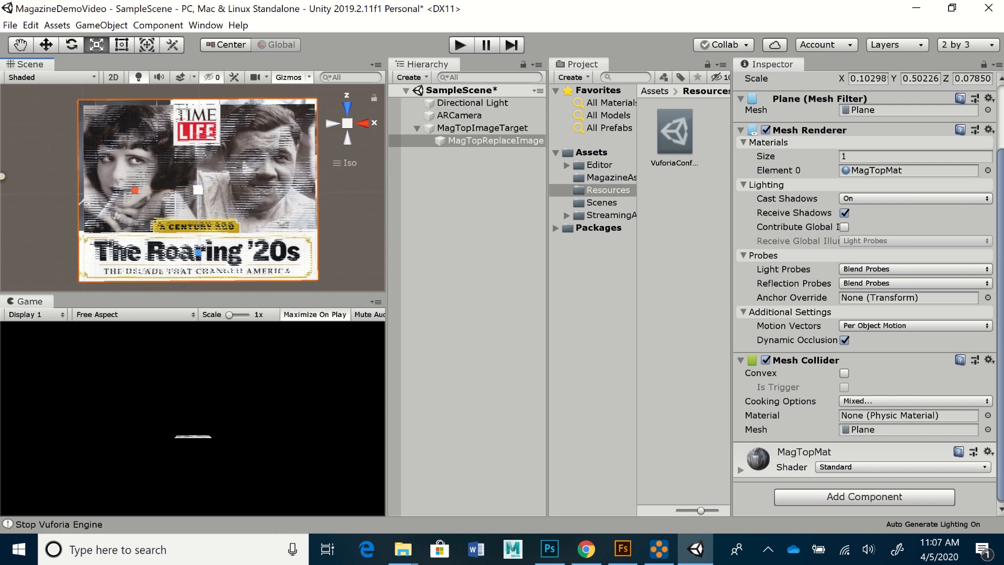
{"action": "key", "text": "w"}
{"action": "left_click_drag", "start_coordinate": [262, 190], "coordinate": [260, 190]}
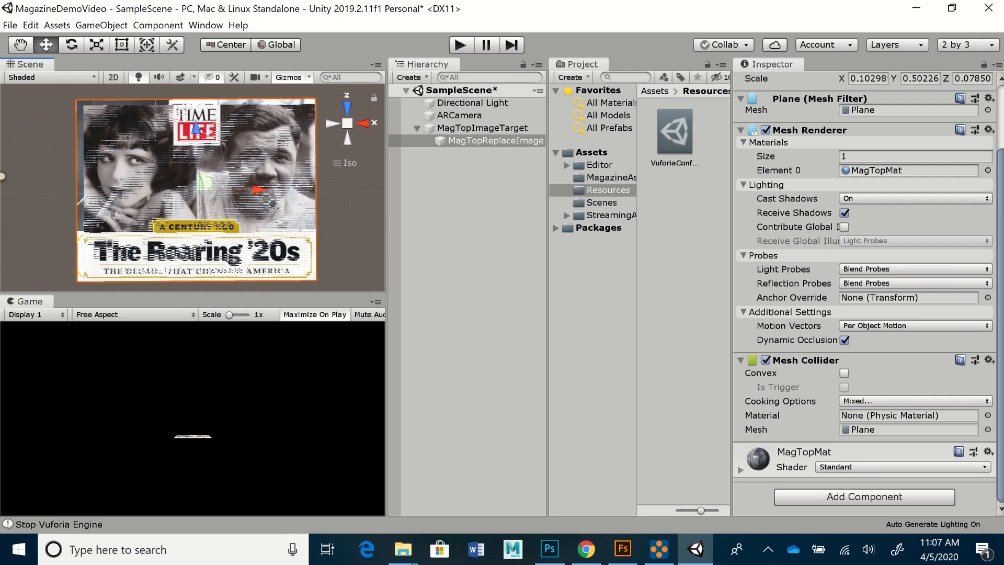
{"action": "key", "text": "ctrl+p"}
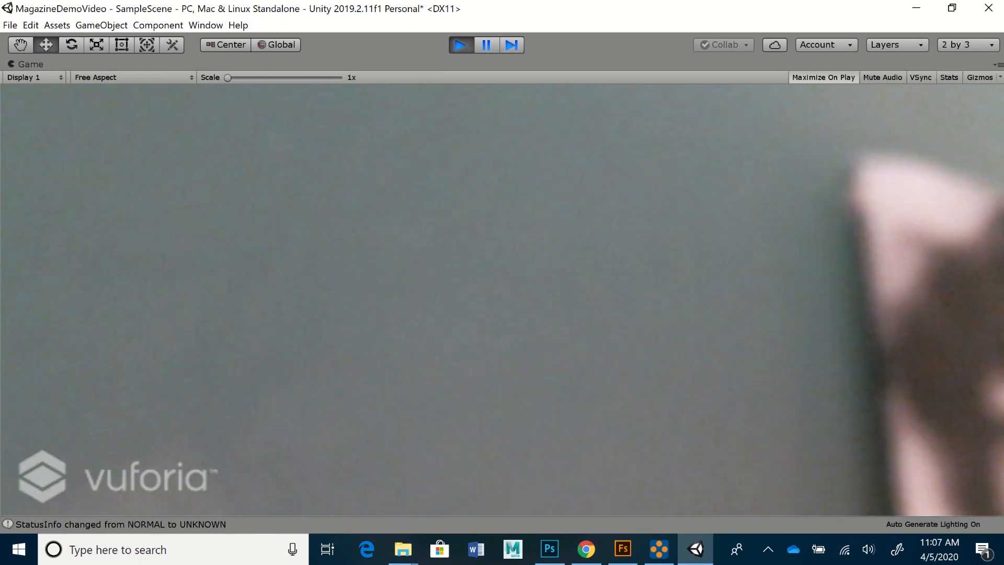
- Stop the webcam play-mode test to return to edit mode
{"action": "left_click", "coordinate": [460, 44]}
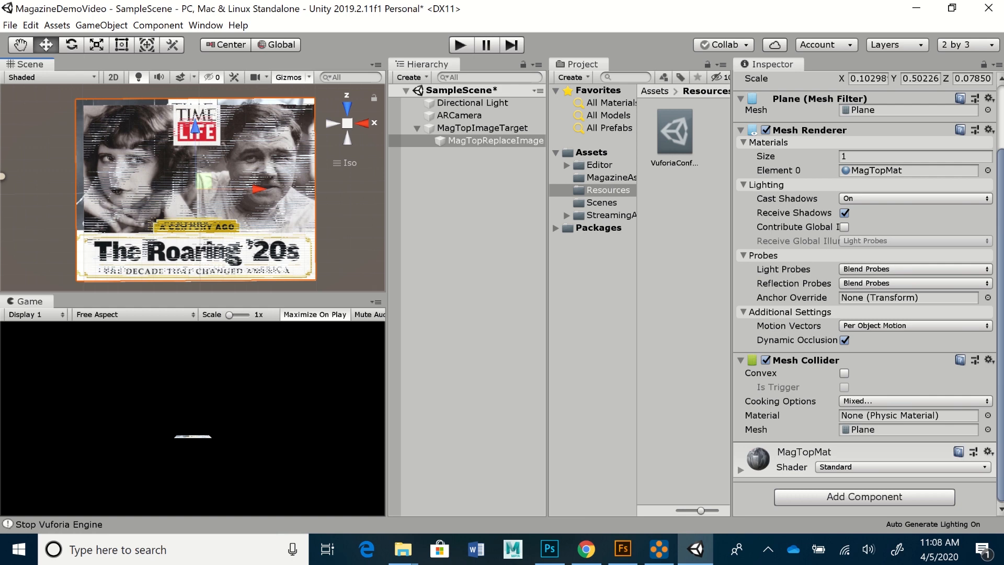
- Use File > Save As to name the scene 'MagazineDemoVido' in Assets, then select the name
{"action": "left_click", "coordinate": [10, 25]}
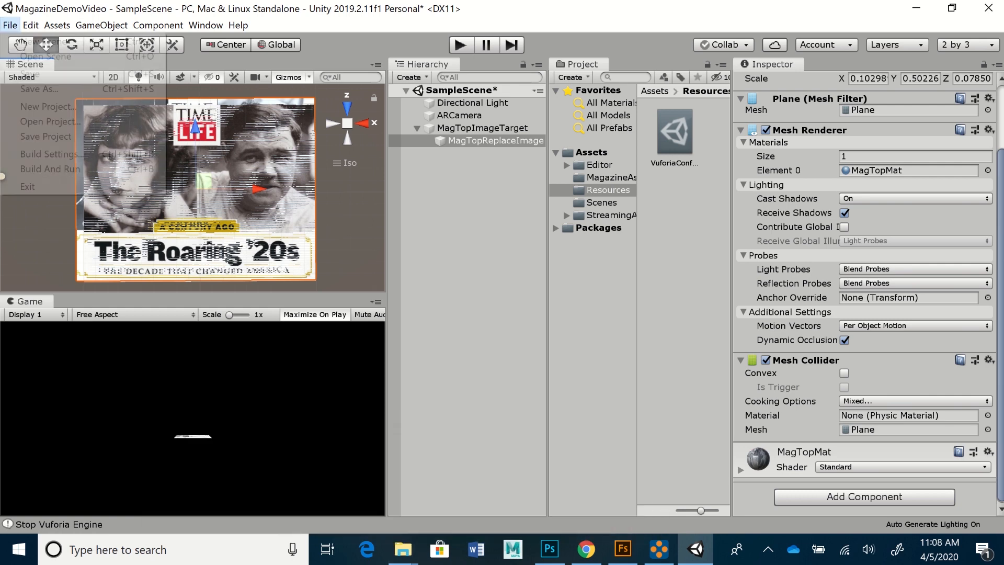
{"action": "left_click", "coordinate": [39, 88]}
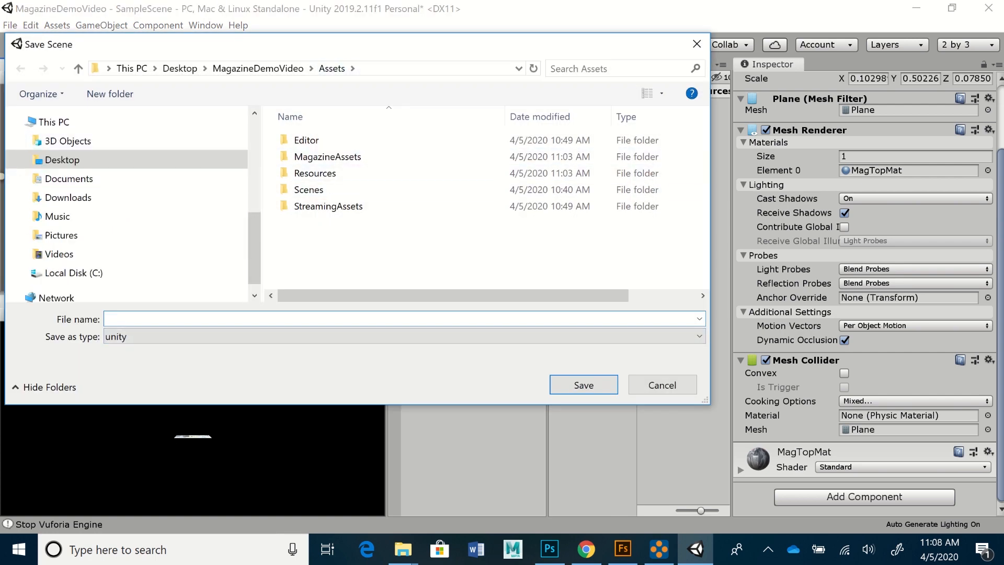
{"action": "type", "text": "Maga"}
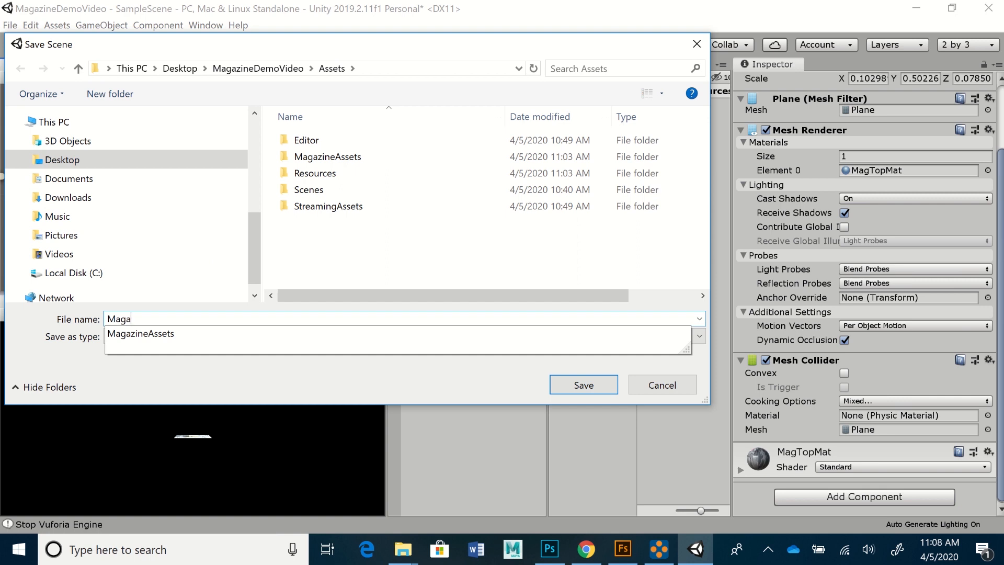
{"action": "type", "text": "zine"}
{"action": "type", "text": "Demo"}
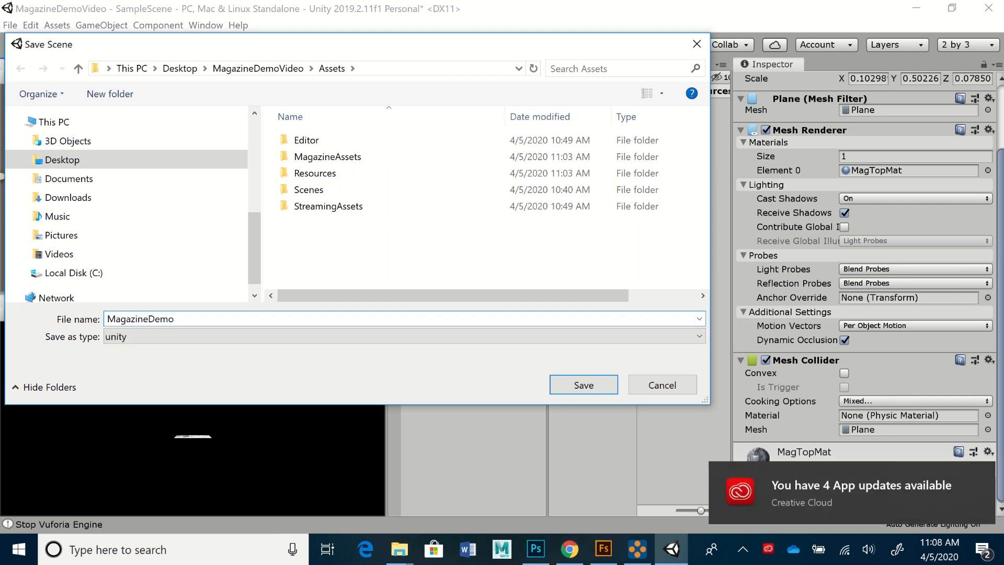
{"action": "type", "text": "Vido"}
{"action": "key", "text": "ctrl+a"}
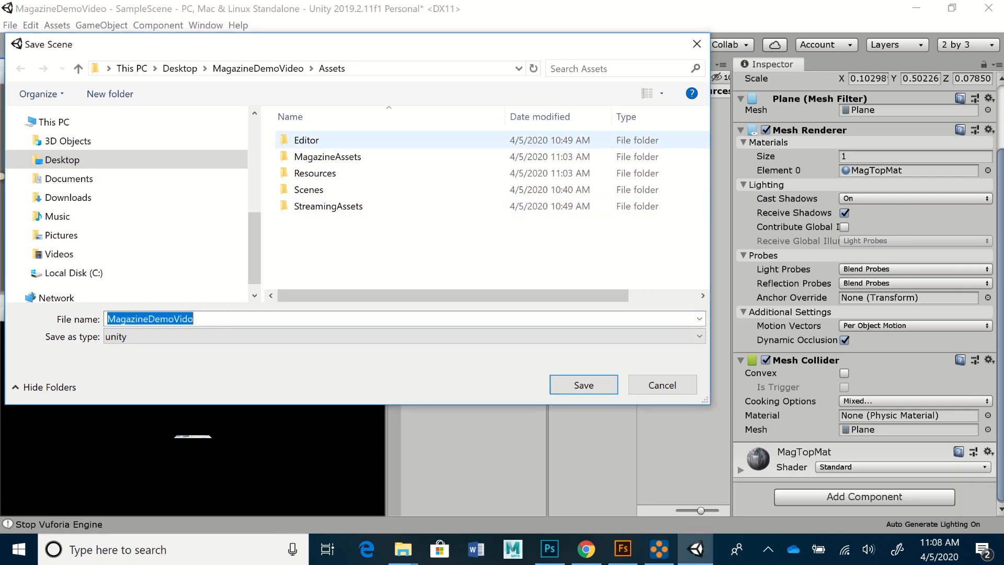